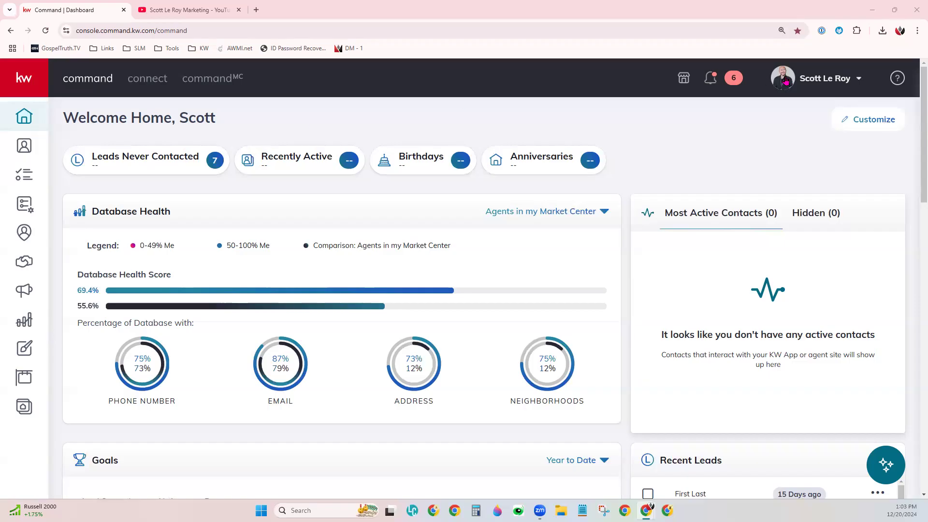
- Open the account settings and check DocuSign's status among the connected apps
{"action": "left_click", "coordinate": [827, 84]}
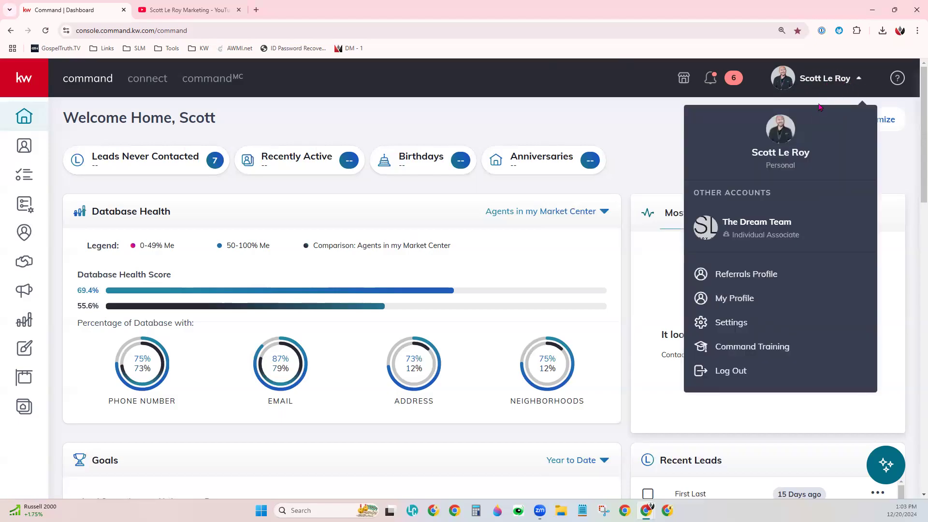
{"action": "left_click", "coordinate": [731, 323]}
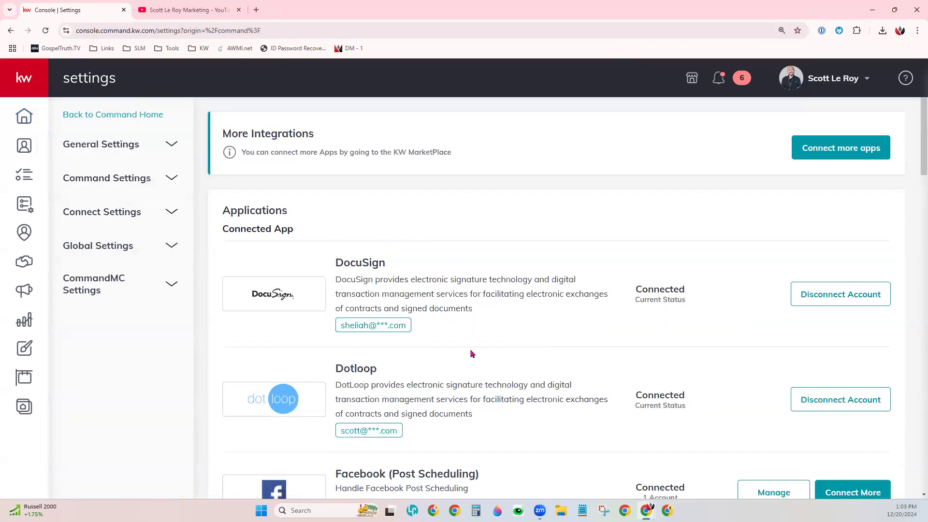
{"action": "left_click_drag", "start_coordinate": [335, 263], "coordinate": [386, 265]}
{"action": "left_click_drag", "start_coordinate": [223, 229], "coordinate": [311, 242]}
{"action": "left_click_drag", "start_coordinate": [630, 289], "coordinate": [688, 294]}
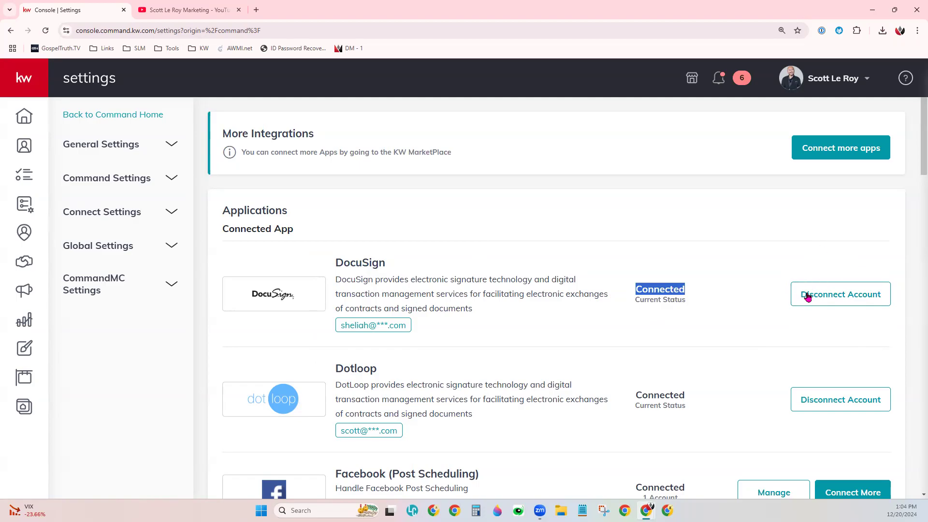
- Disconnect the DocuSign account and check its entry under Digital Signature & Transactions
{"action": "left_click", "coordinate": [865, 293]}
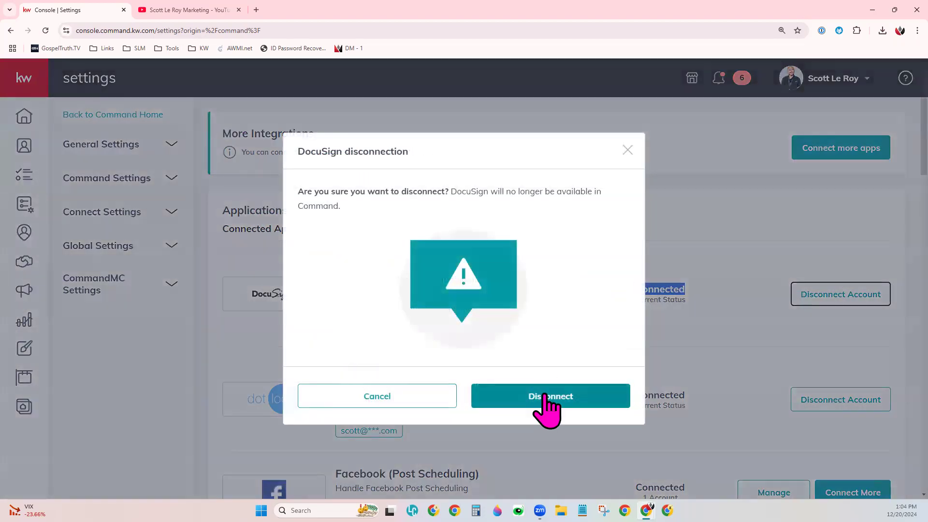
{"action": "left_click", "coordinate": [546, 395]}
{"action": "scroll", "coordinate": [551, 351], "scroll_direction": "down", "scroll_amount": 1}
{"action": "scroll", "coordinate": [551, 350], "scroll_direction": "down", "scroll_amount": 9}
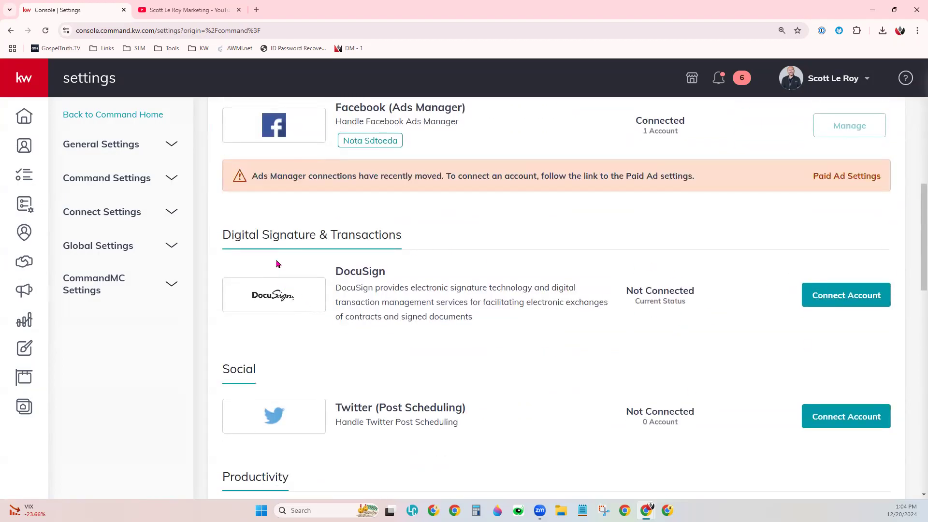
{"action": "left_click_drag", "start_coordinate": [332, 271], "coordinate": [398, 275]}
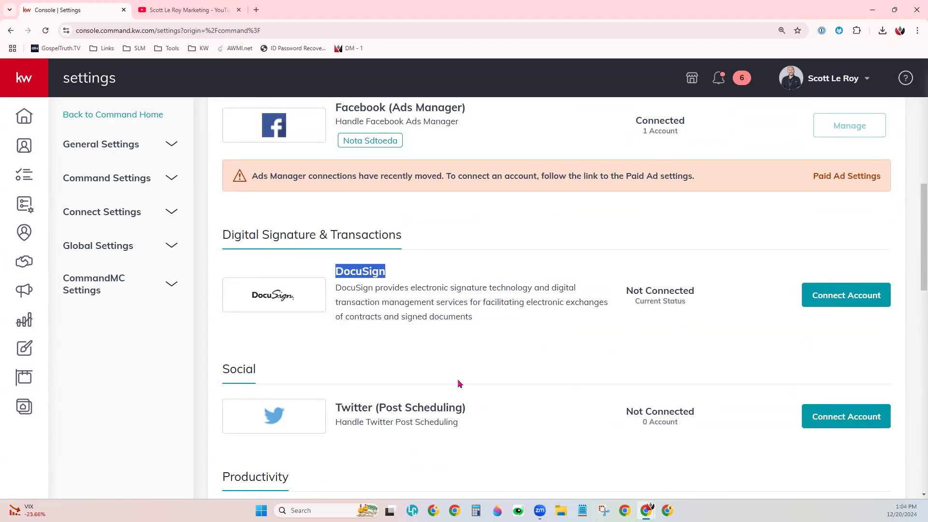
{"action": "left_click_drag", "start_coordinate": [625, 293], "coordinate": [724, 297]}
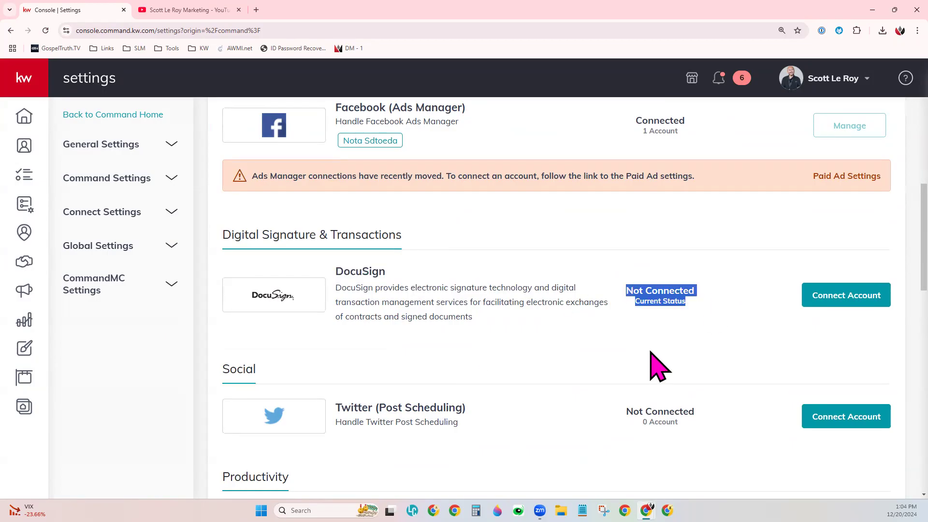
{"action": "left_click", "coordinate": [684, 322]}
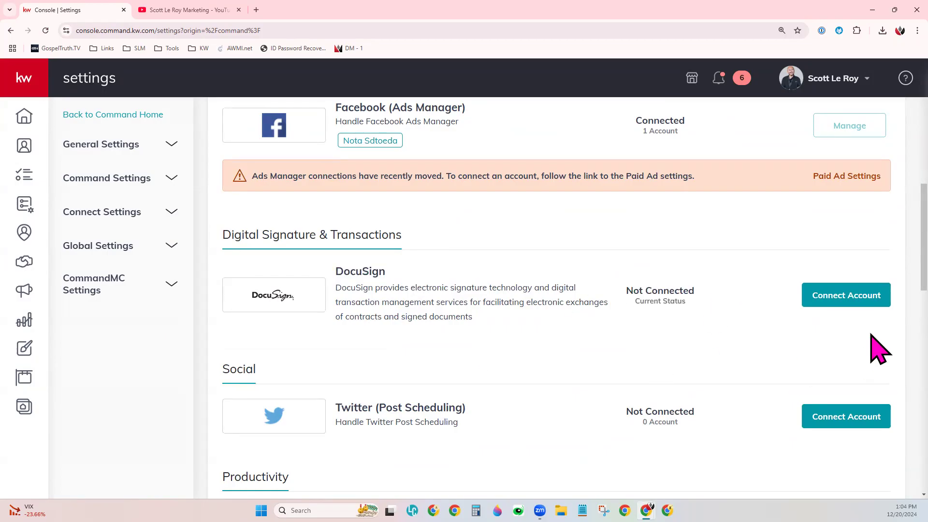
- Start connecting a DocuSign account and review the preferred email in the registration form
{"action": "left_click", "coordinate": [856, 302]}
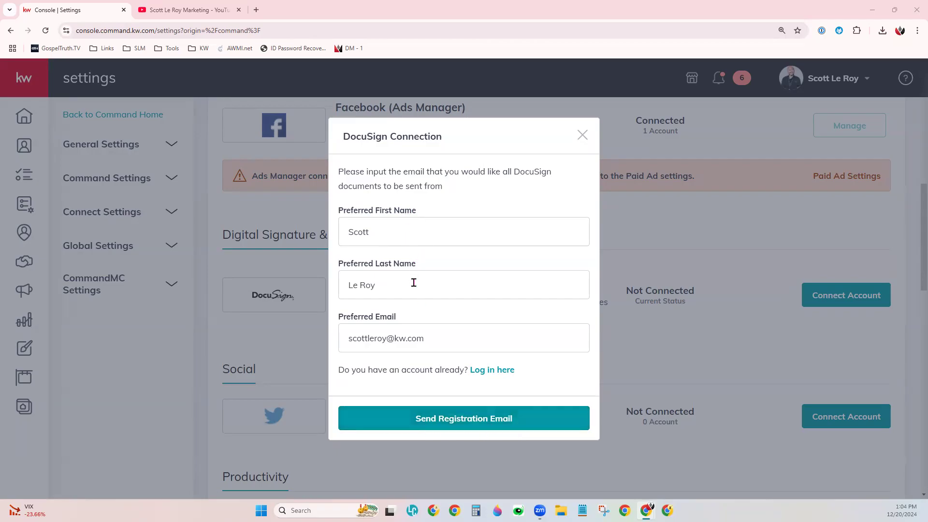
{"action": "left_click_drag", "start_coordinate": [425, 346], "coordinate": [337, 338]}
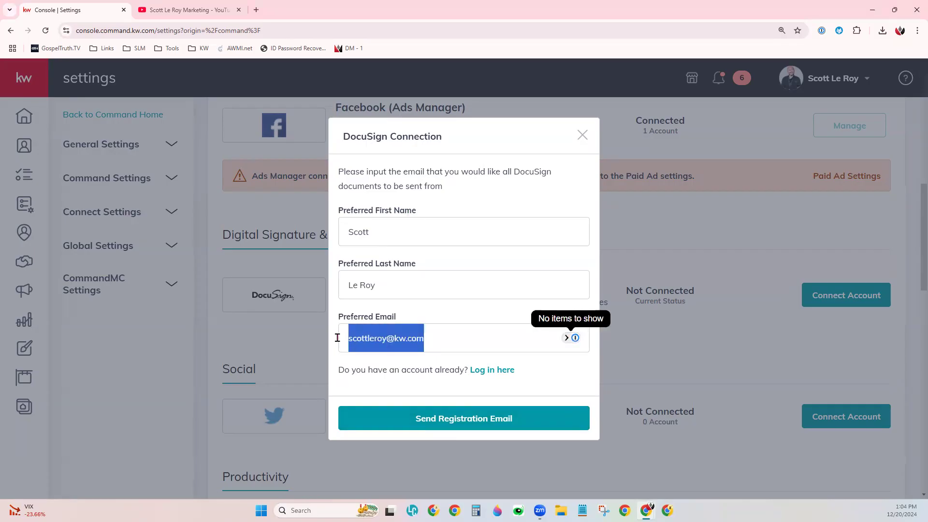
{"action": "left_click", "coordinate": [584, 398]}
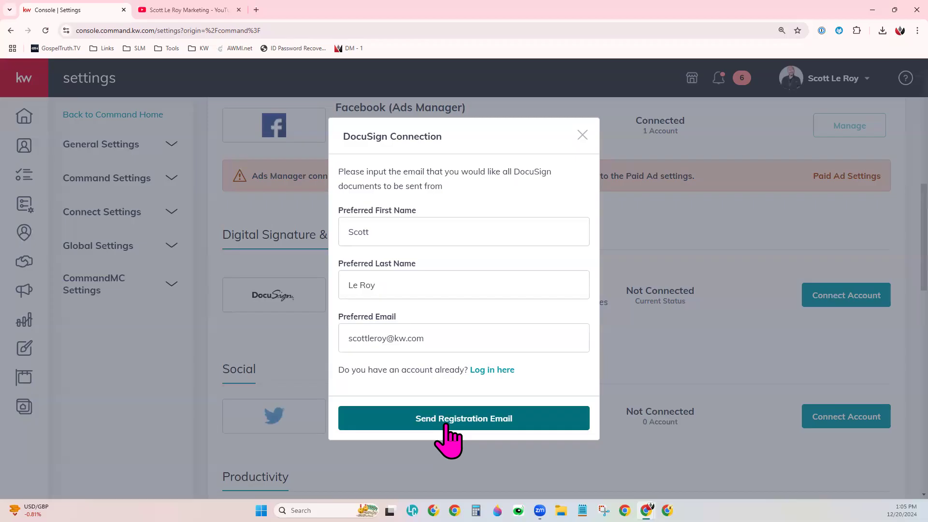
- Switch to logging in with an existing DocuSign account and enter that account's email as the preferred email
{"action": "left_click", "coordinate": [491, 372]}
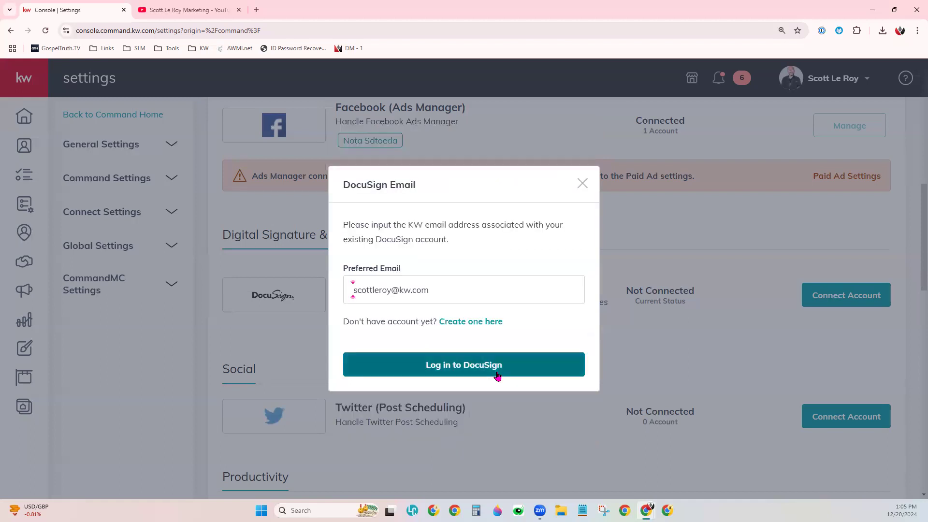
{"action": "left_click_drag", "start_coordinate": [446, 290], "coordinate": [346, 416]}
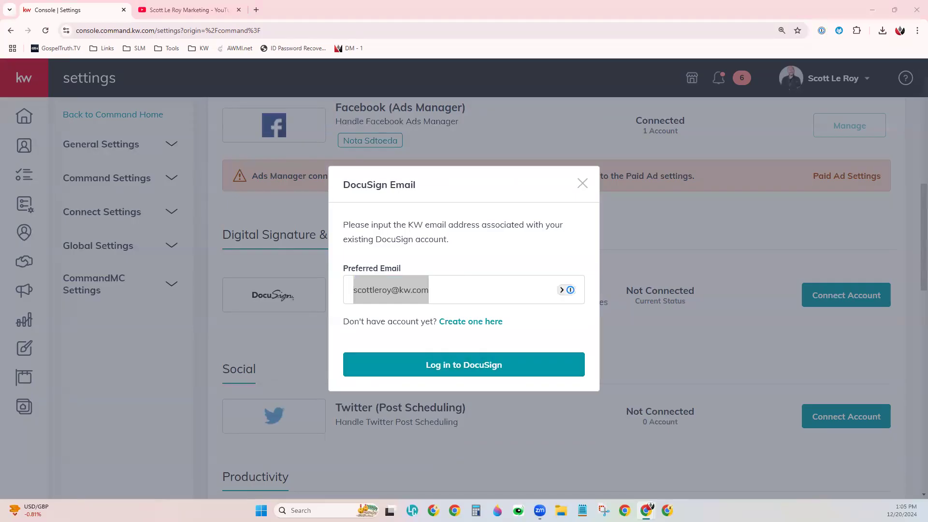
{"action": "triple_click", "coordinate": [438, 293]}
{"action": "key", "text": "ctrl+v"}
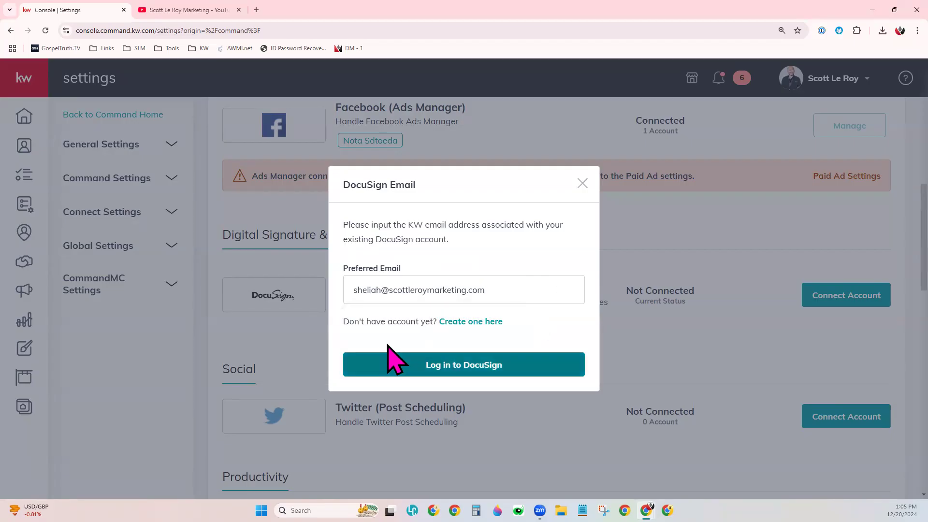
{"action": "left_click_drag", "start_coordinate": [358, 291], "coordinate": [501, 321]}
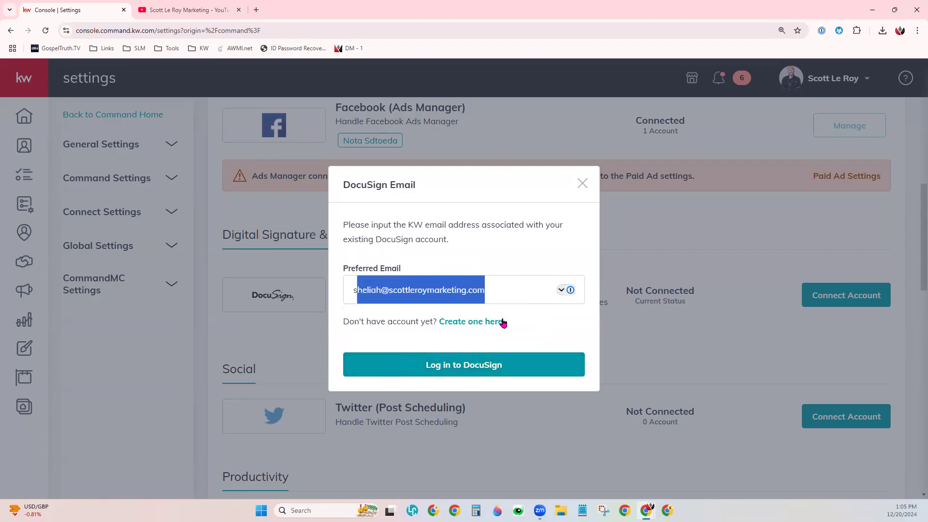
{"action": "left_click", "coordinate": [503, 295]}
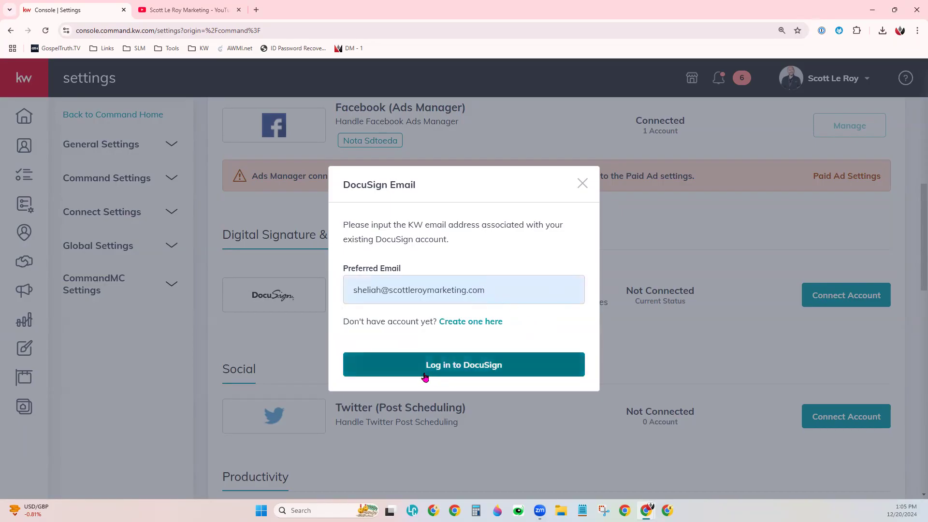
- Log in to DocuSign with the account password to connect the account
{"action": "left_click", "coordinate": [465, 370]}
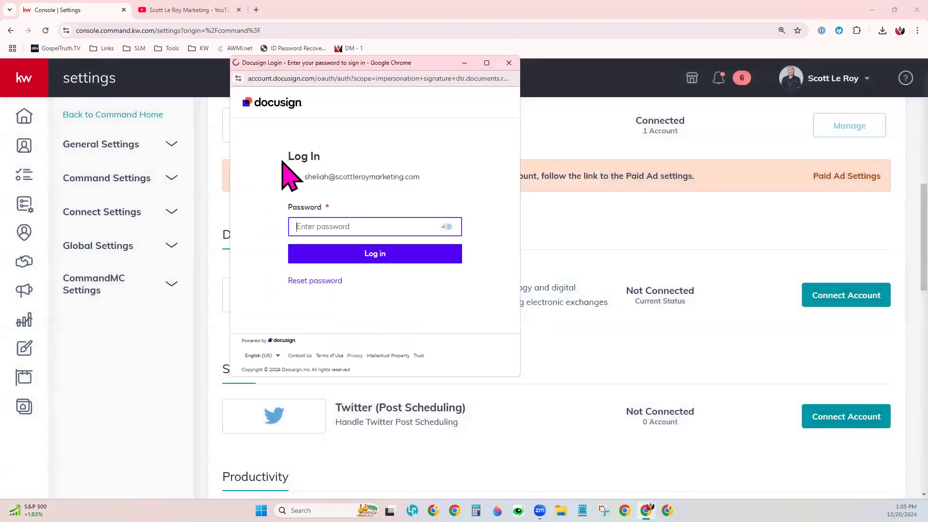
{"action": "left_click", "coordinate": [352, 273]}
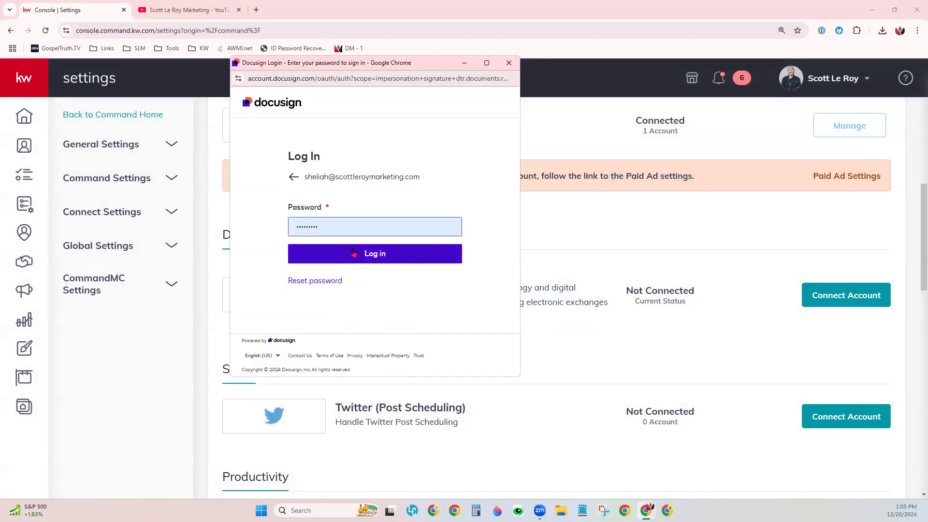
{"action": "left_click", "coordinate": [386, 255]}
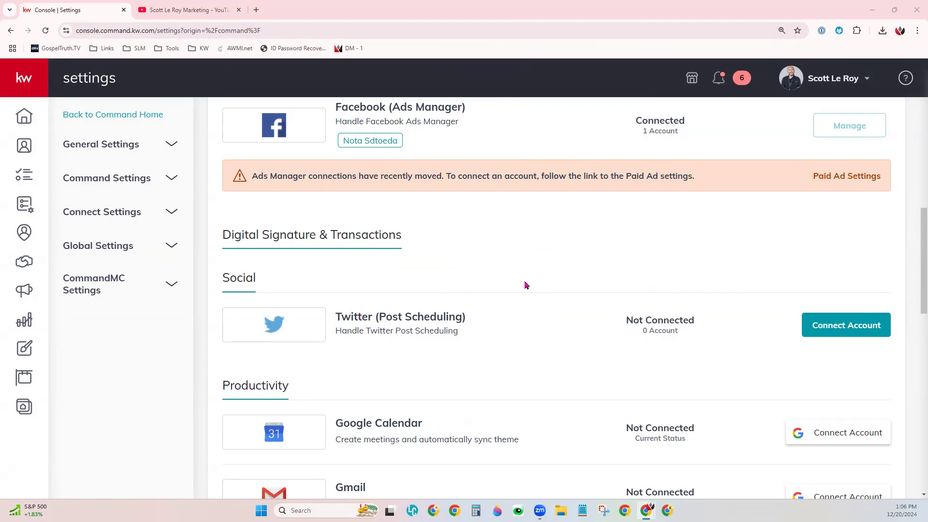
- Check DocuSign's entry and current status in the Connected App list
{"action": "scroll", "coordinate": [526, 286], "scroll_direction": "up", "scroll_amount": 10}
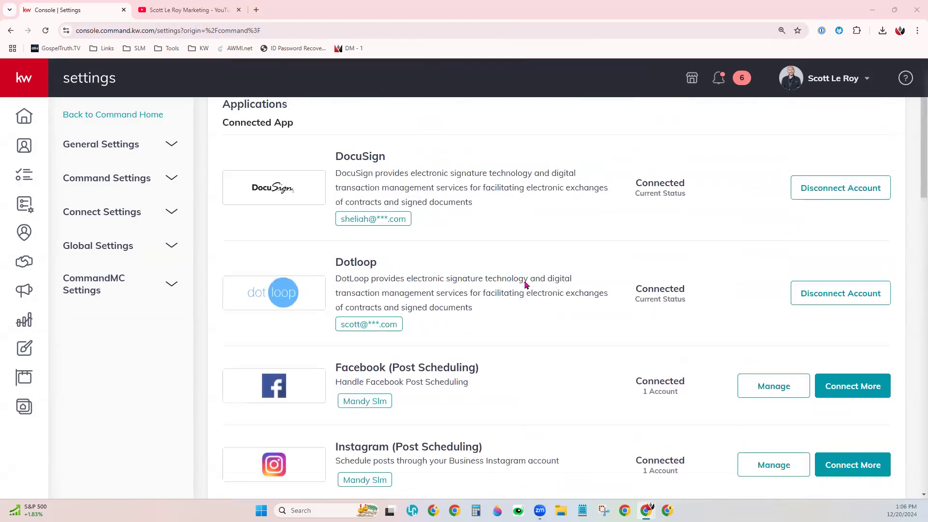
{"action": "scroll", "coordinate": [526, 285], "scroll_direction": "up", "scroll_amount": 2}
{"action": "left_click_drag", "start_coordinate": [266, 221], "coordinate": [218, 216]}
{"action": "left_click", "coordinate": [303, 223]}
{"action": "left_click_drag", "start_coordinate": [335, 246], "coordinate": [400, 261]}
{"action": "left_click_drag", "start_coordinate": [634, 280], "coordinate": [691, 281]}
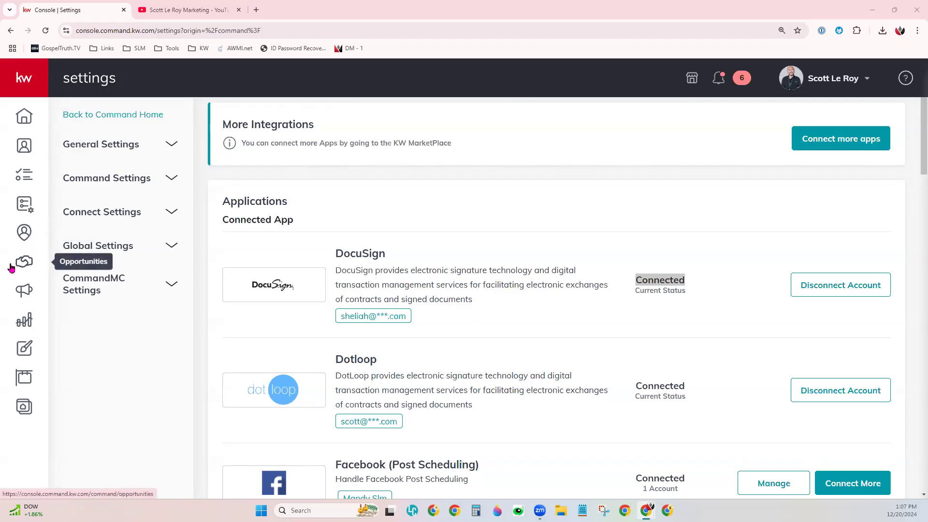
- Open the documents of the "Don't Archive - Class Demo Listing Opp" opportunity from the All Opportunities list
{"action": "left_click", "coordinate": [25, 267]}
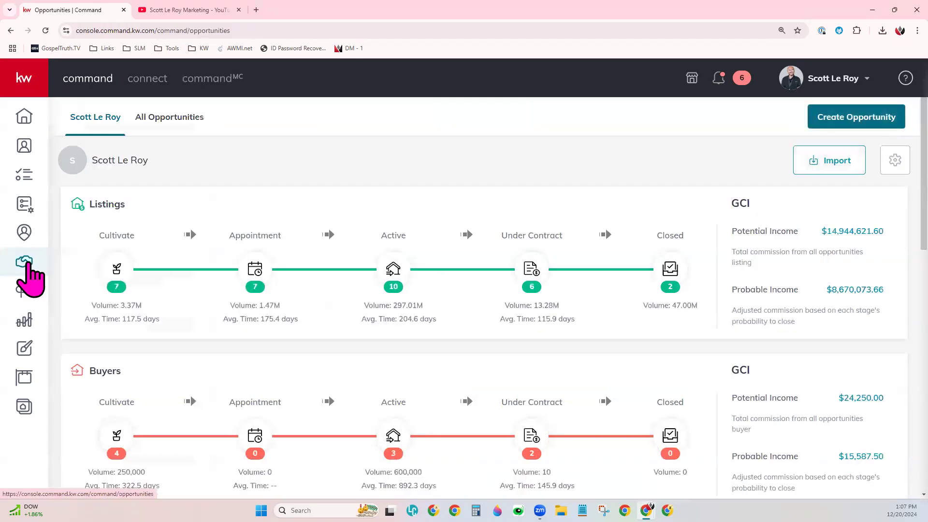
{"action": "left_click", "coordinate": [35, 83]}
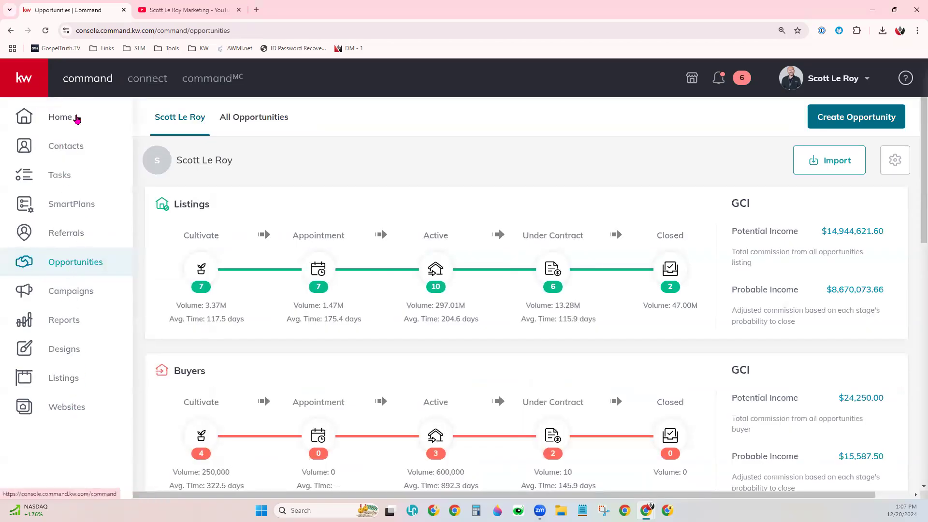
{"action": "left_click", "coordinate": [39, 66]}
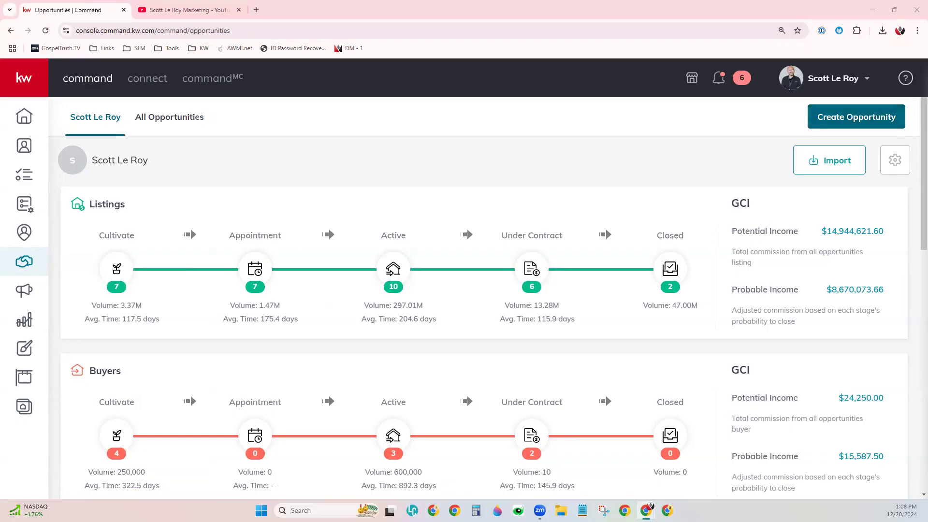
{"action": "left_click", "coordinate": [176, 120]}
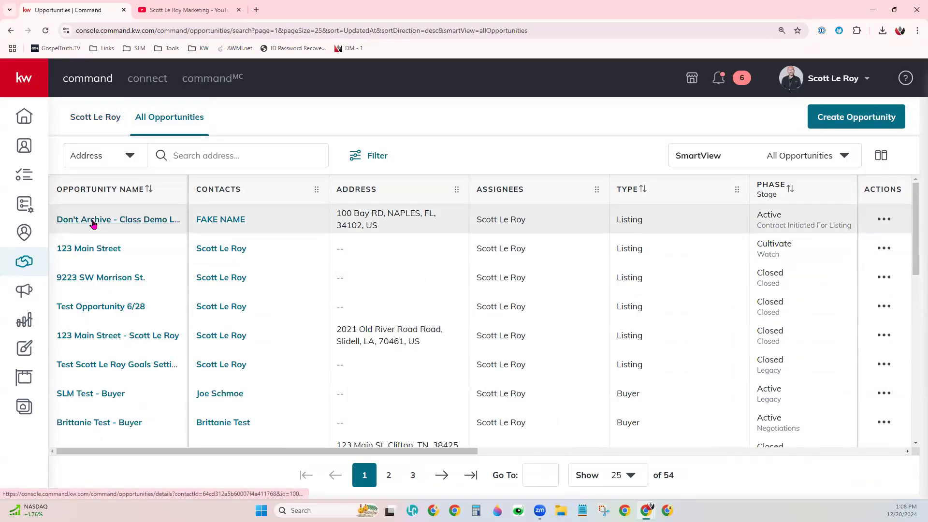
{"action": "left_click", "coordinate": [126, 220]}
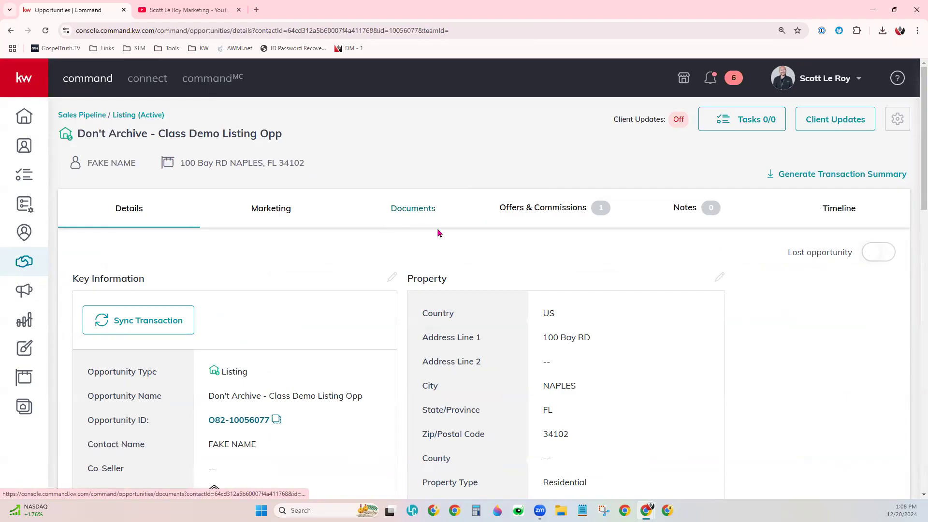
{"action": "left_click", "coordinate": [407, 212]}
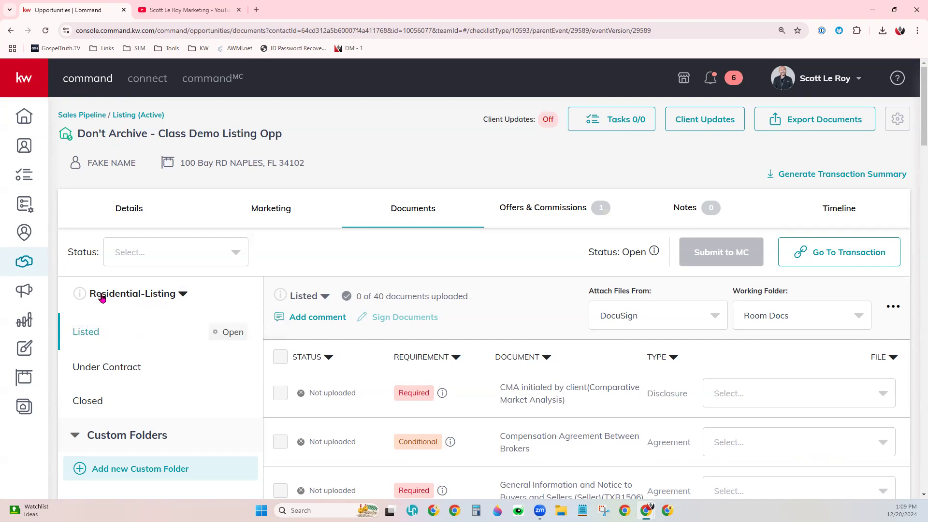
- Choose Residential-Listing as the opportunity's document checklist type
{"action": "mouse_move", "coordinate": [82, 293]}
{"action": "left_click", "coordinate": [106, 296]}
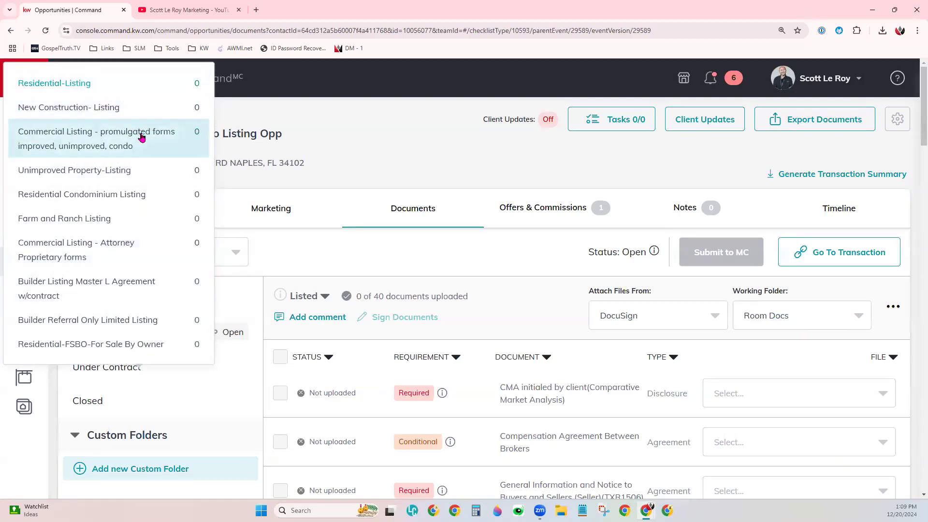
{"action": "left_click", "coordinate": [80, 84]}
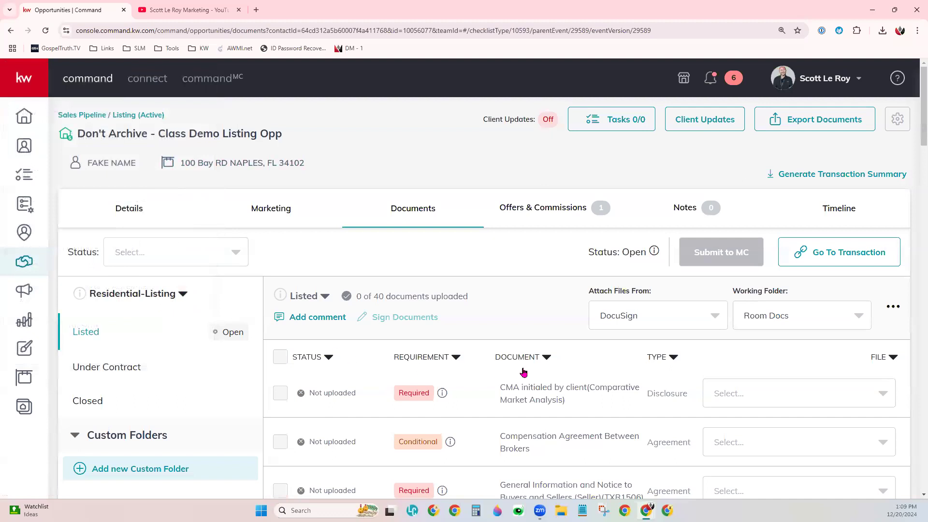
- Look through the Listed stage's document checklist, including the required and conditional documents
{"action": "scroll", "coordinate": [515, 373], "scroll_direction": "down", "scroll_amount": 2}
{"action": "scroll", "coordinate": [514, 416], "scroll_direction": "down", "scroll_amount": 3}
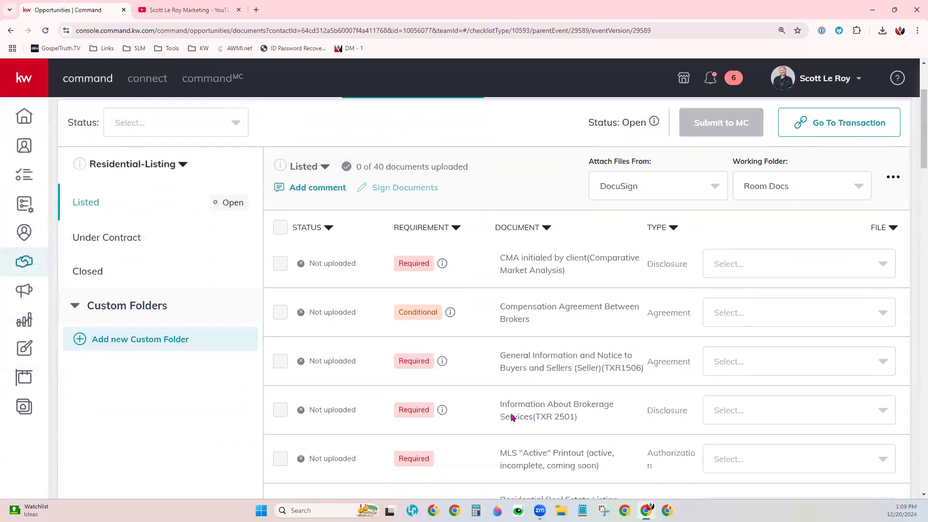
{"action": "scroll", "coordinate": [513, 419], "scroll_direction": "down", "scroll_amount": 1}
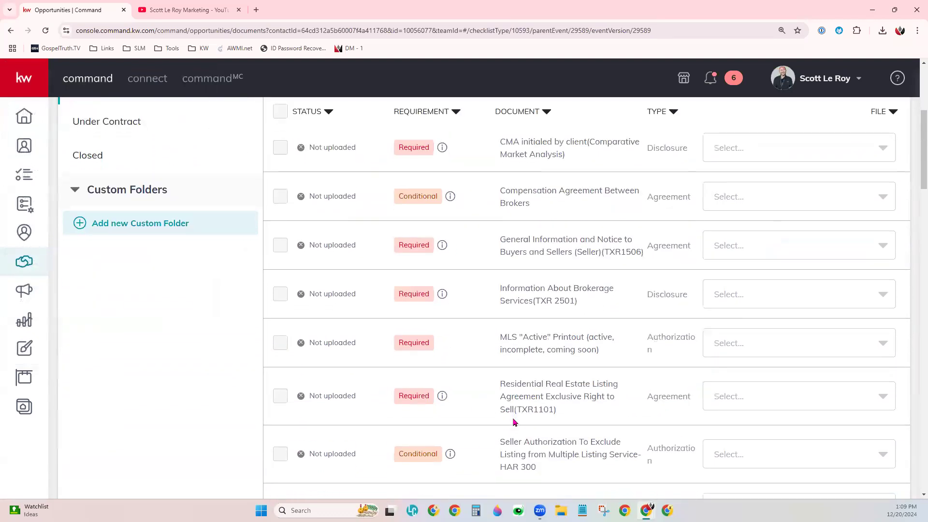
{"action": "scroll", "coordinate": [513, 419], "scroll_direction": "up", "scroll_amount": 1}
{"action": "scroll", "coordinate": [515, 422], "scroll_direction": "up", "scroll_amount": 3}
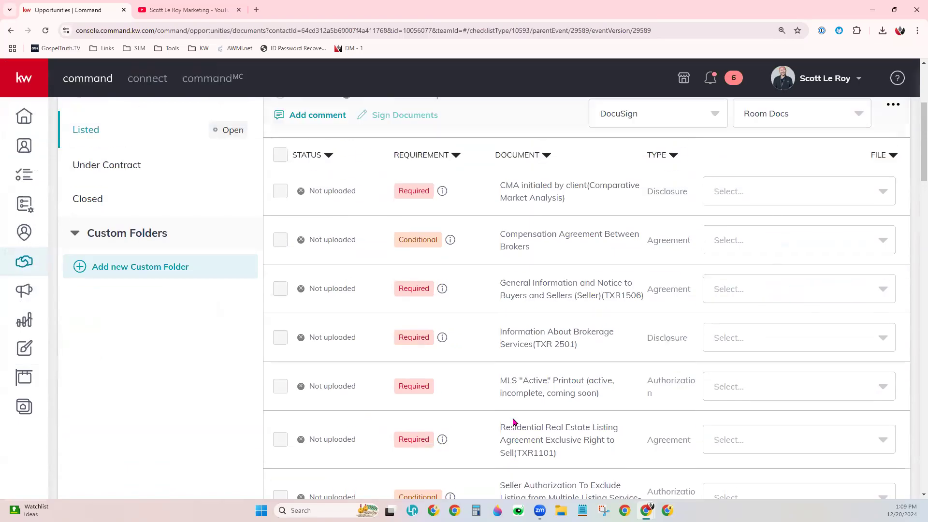
{"action": "scroll", "coordinate": [514, 421], "scroll_direction": "up", "scroll_amount": 1}
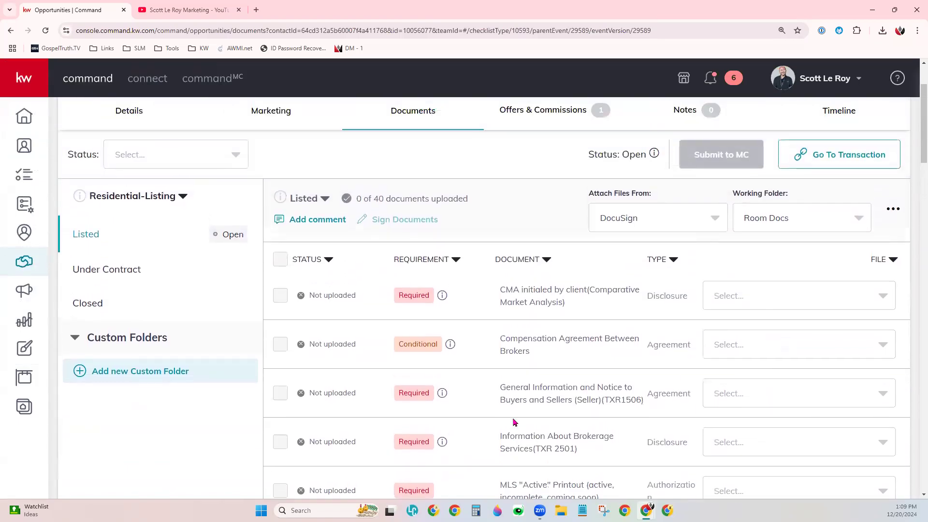
{"action": "scroll", "coordinate": [514, 422], "scroll_direction": "up", "scroll_amount": 1}
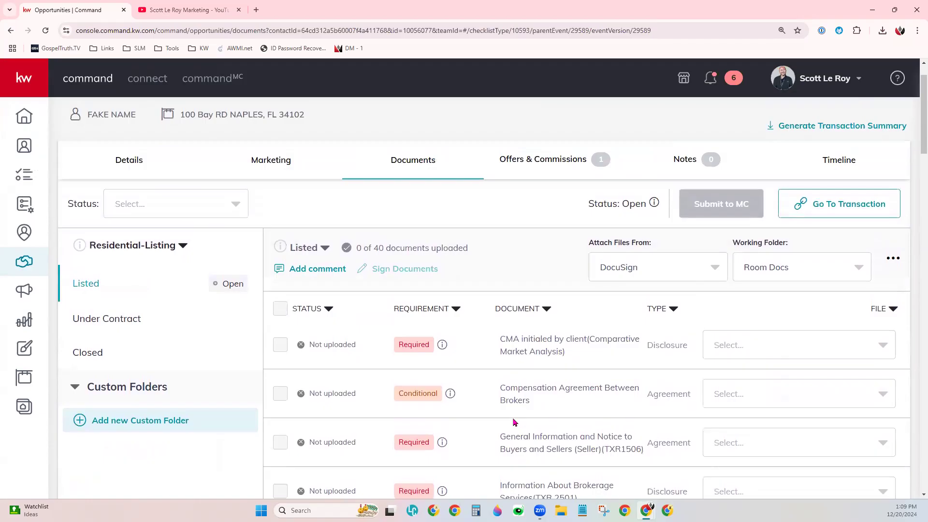
{"action": "scroll", "coordinate": [513, 422], "scroll_direction": "up", "scroll_amount": 1}
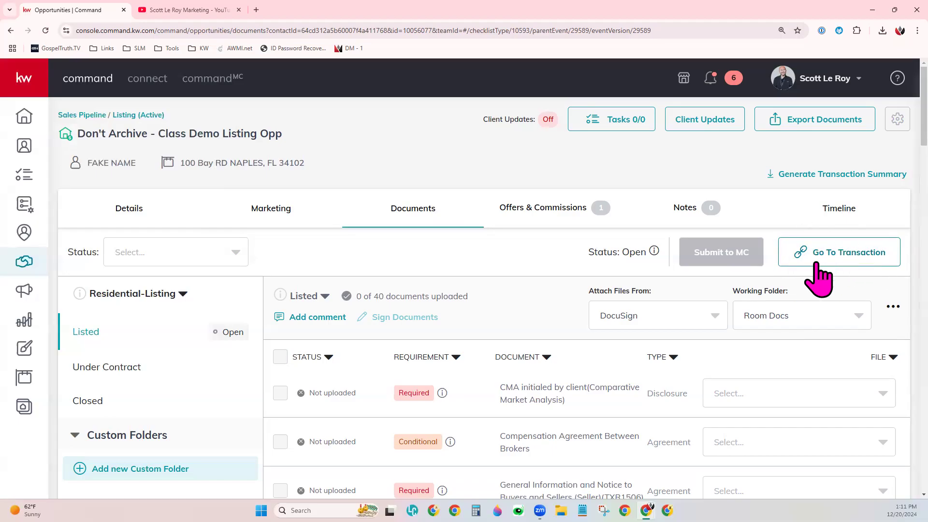
- Open the listing opportunity's linked DocuSign transaction room and look over its header details and room documents
{"action": "left_click", "coordinate": [845, 256]}
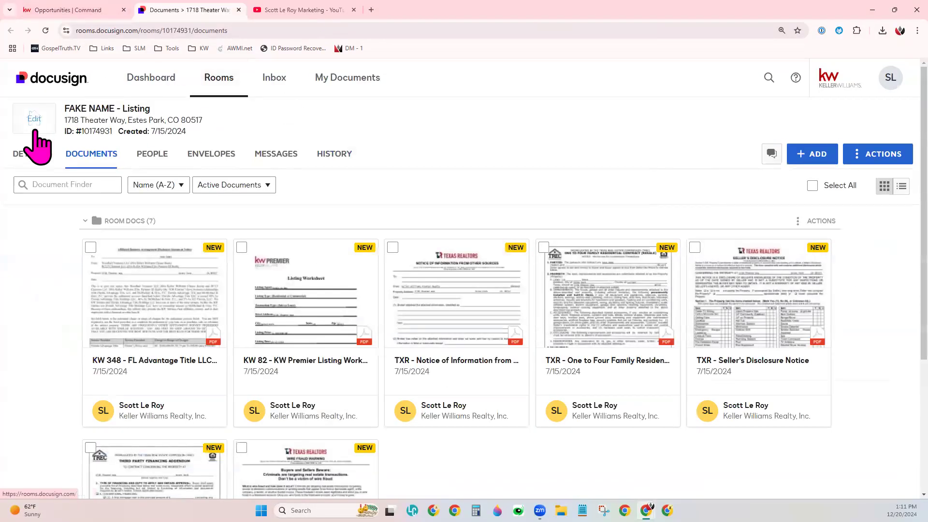
{"action": "triple_click", "coordinate": [85, 108]}
{"action": "left_click_drag", "start_coordinate": [64, 120], "coordinate": [211, 129]}
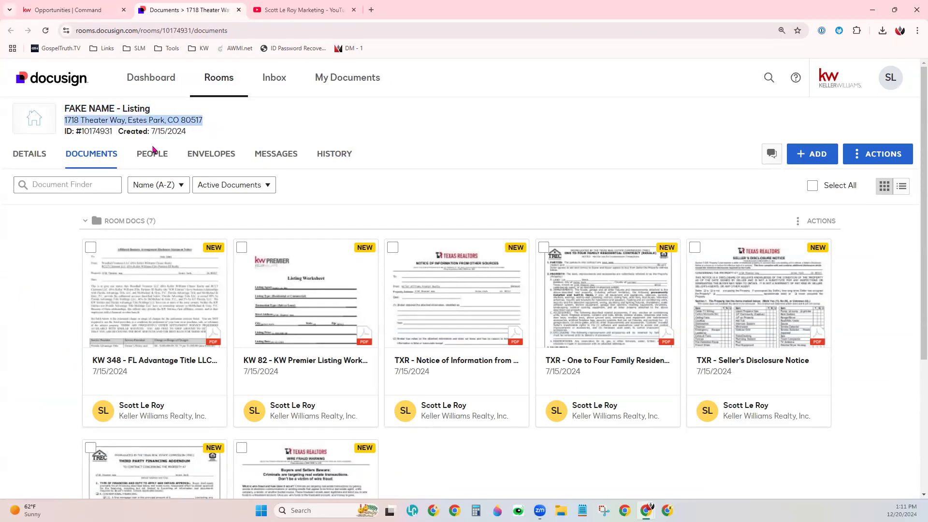
{"action": "left_click", "coordinate": [265, 122]}
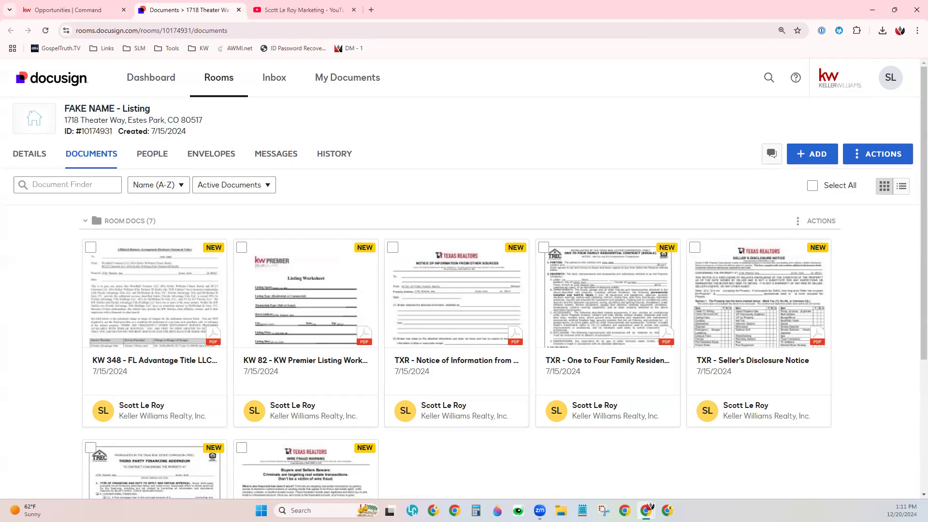
{"action": "scroll", "coordinate": [468, 445], "scroll_direction": "down", "scroll_amount": 1}
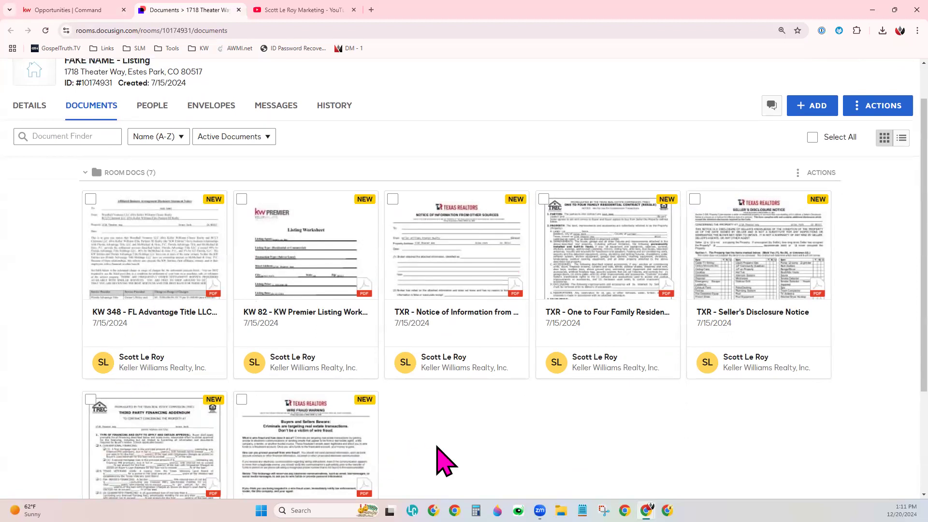
{"action": "scroll", "coordinate": [444, 447], "scroll_direction": "up", "scroll_amount": 1}
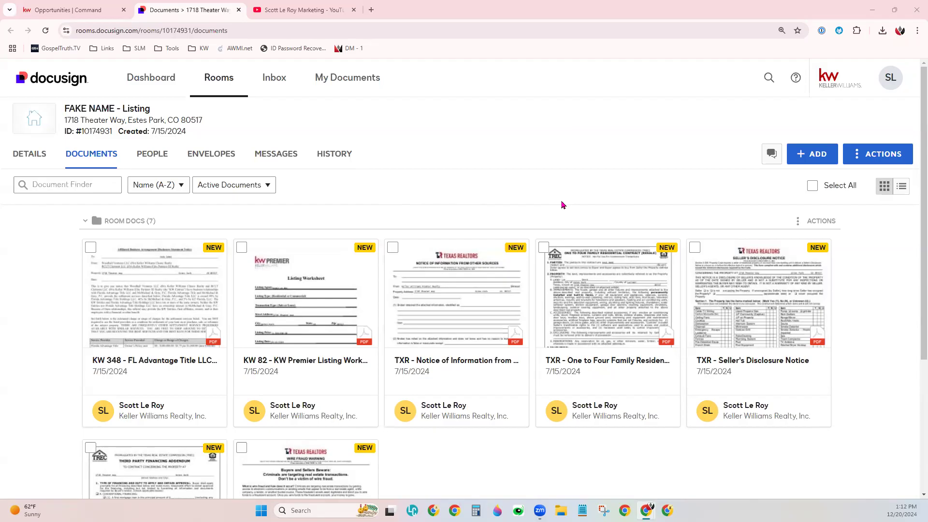
- Open the Integrations settings in the DocuSign Rooms account preferences
{"action": "left_click", "coordinate": [60, 7]}
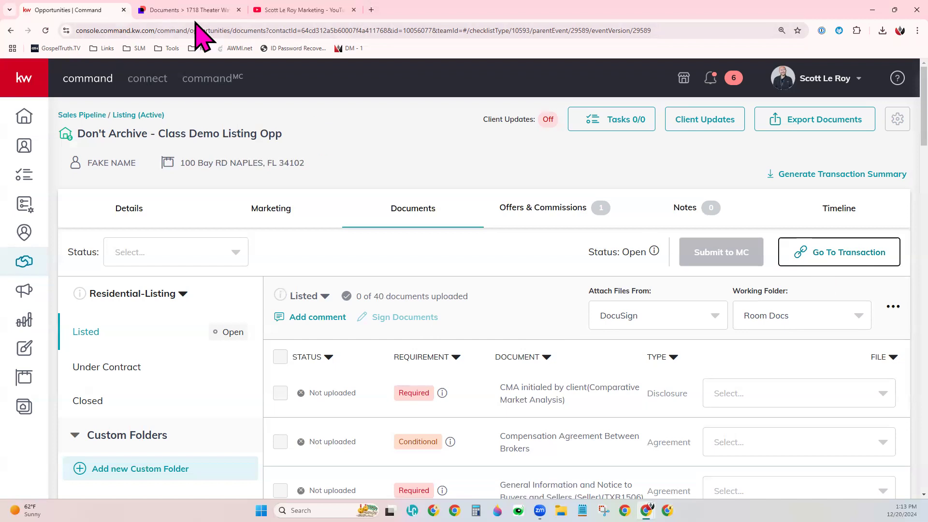
{"action": "left_click", "coordinate": [212, 18]}
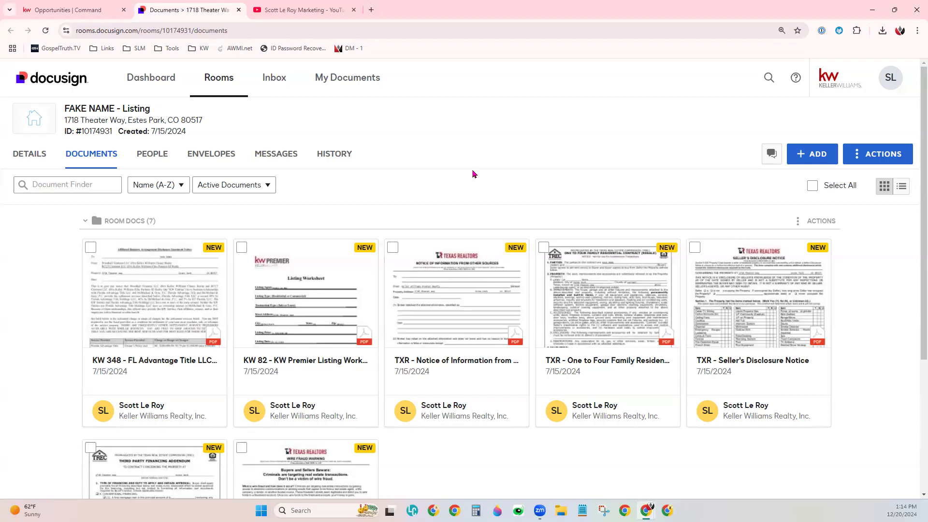
{"action": "left_click", "coordinate": [891, 81]}
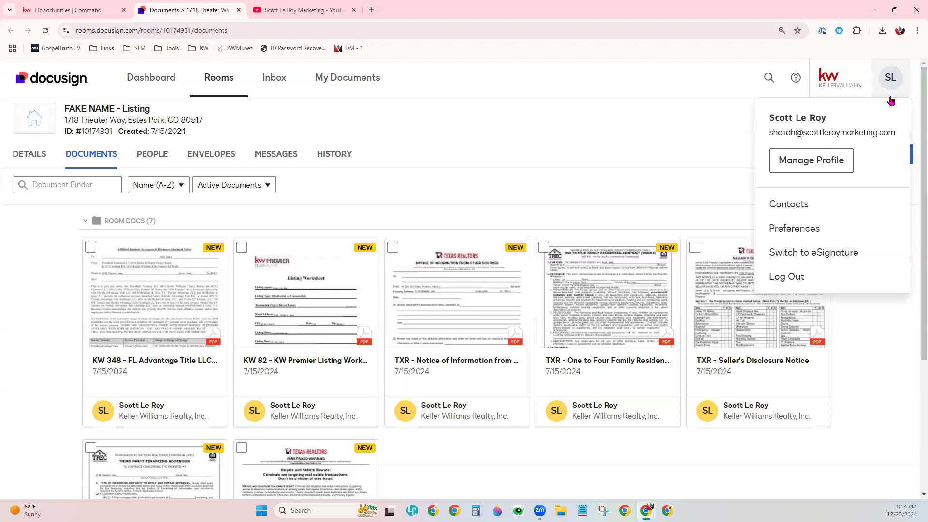
{"action": "left_click", "coordinate": [803, 234]}
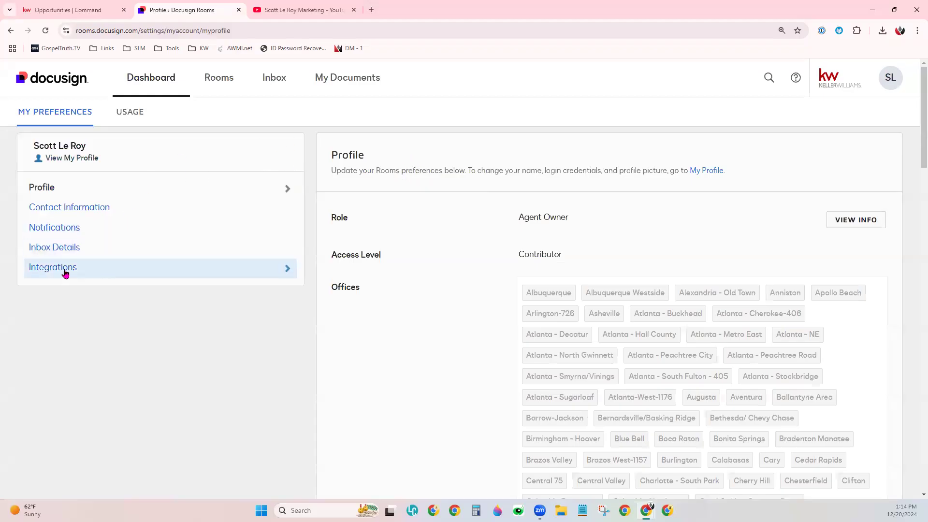
{"action": "left_click", "coordinate": [40, 279]}
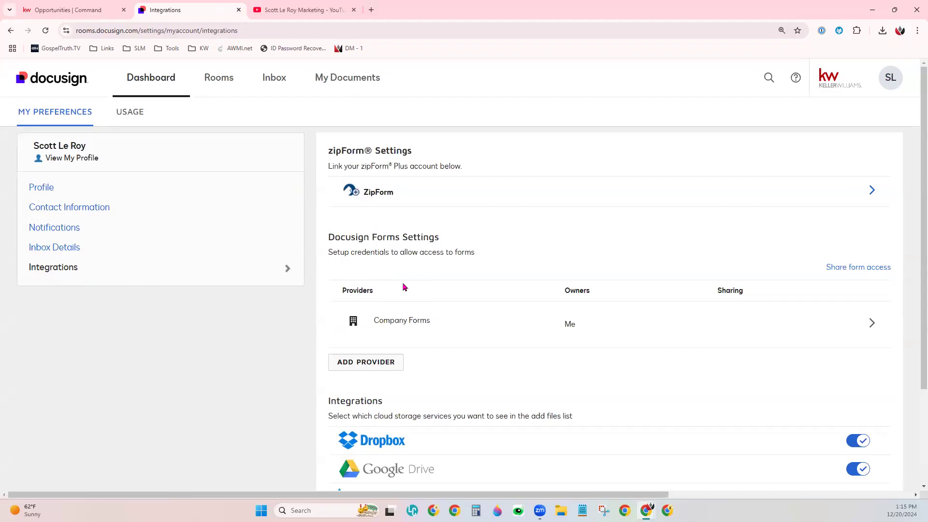
- Review the available forms providers and the option to continue to Company Forms without validation, without adding a provider
{"action": "left_click_drag", "start_coordinate": [373, 321], "coordinate": [438, 324]}
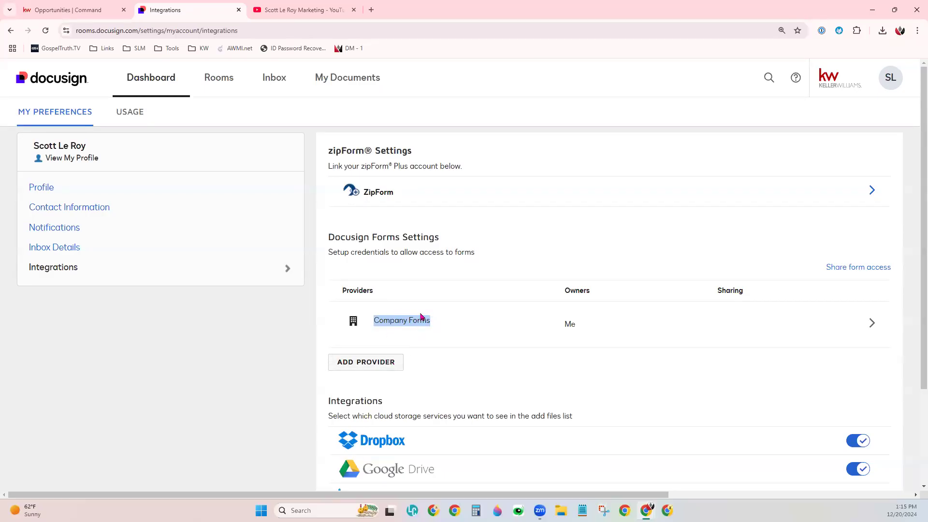
{"action": "left_click", "coordinate": [386, 364]}
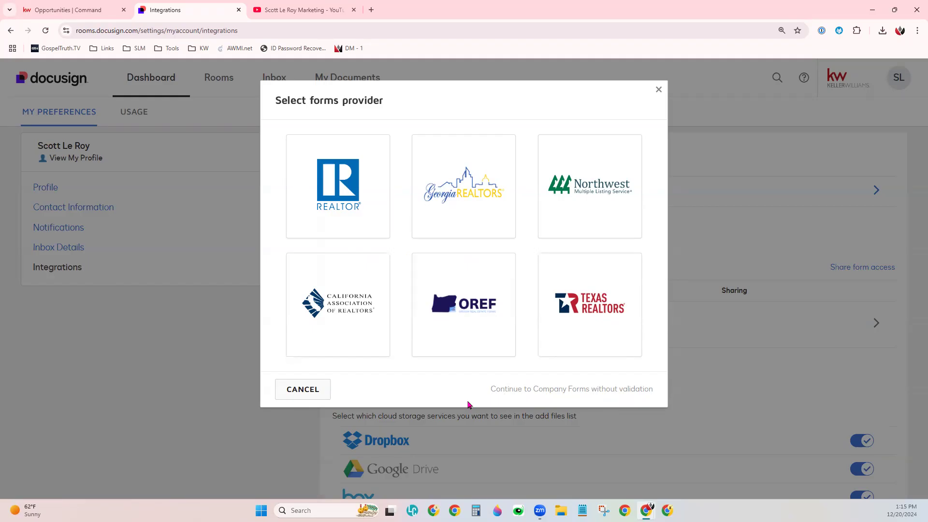
{"action": "left_click", "coordinate": [658, 90]}
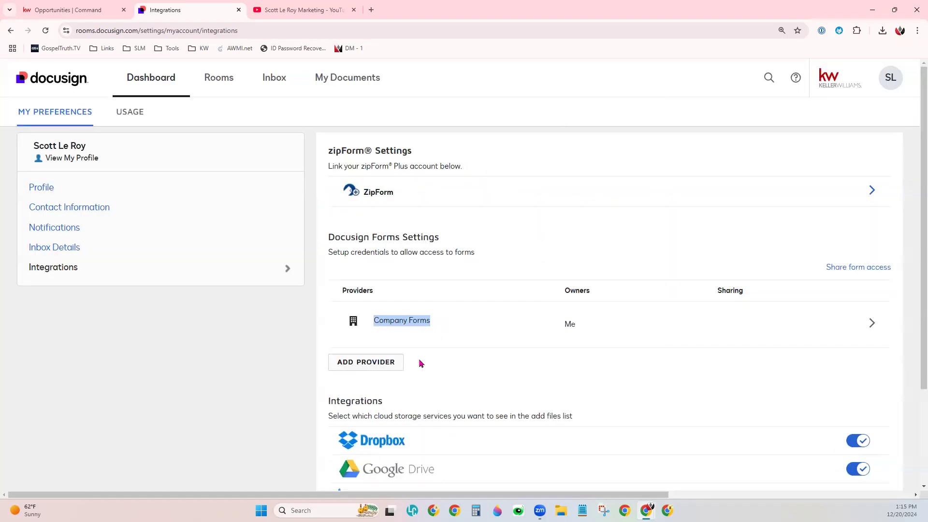
{"action": "left_click", "coordinate": [363, 366]}
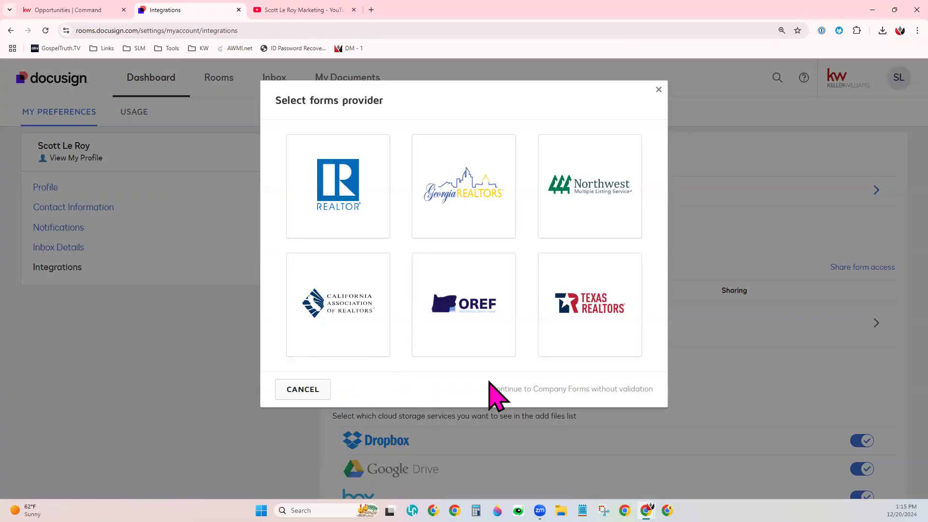
{"action": "left_click_drag", "start_coordinate": [490, 392], "coordinate": [644, 380]}
{"action": "left_click", "coordinate": [704, 368]}
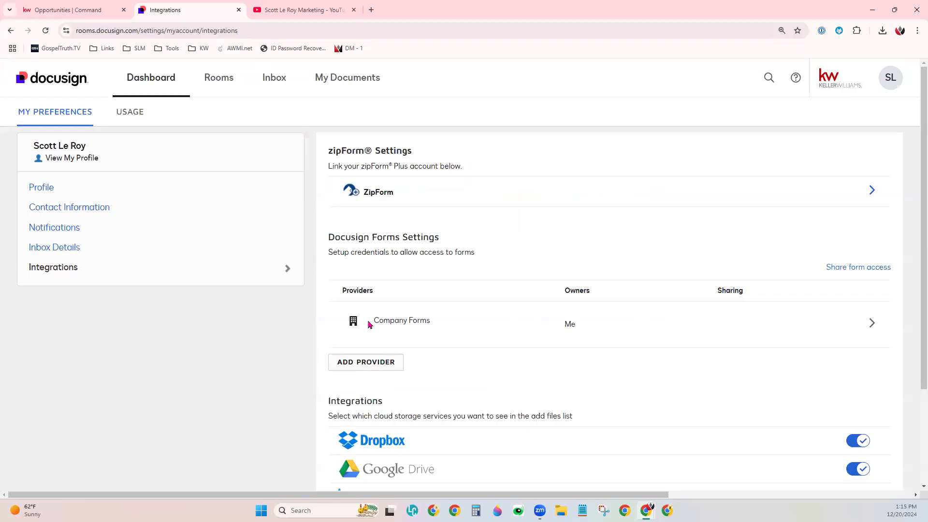
- Open the membership validation form for adding the National Association of Realtors as a forms provider
{"action": "left_click", "coordinate": [373, 362]}
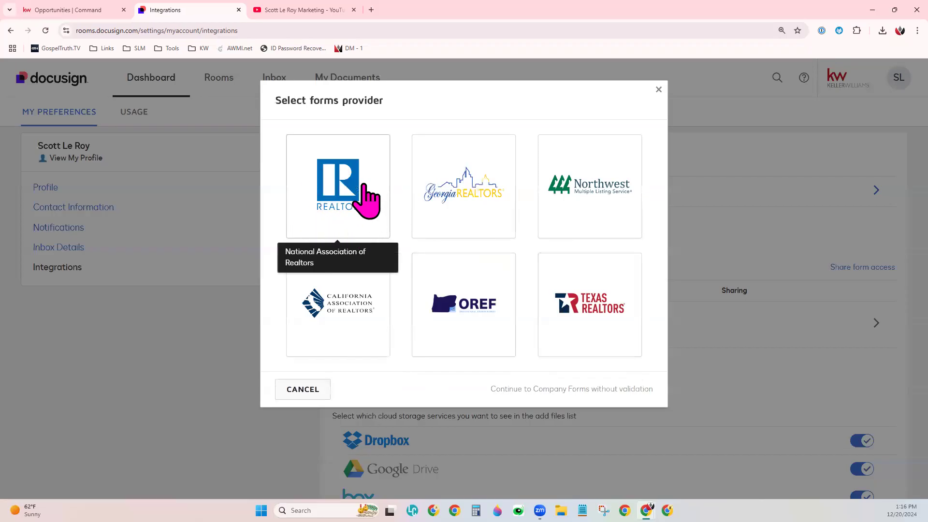
{"action": "left_click", "coordinate": [327, 199]}
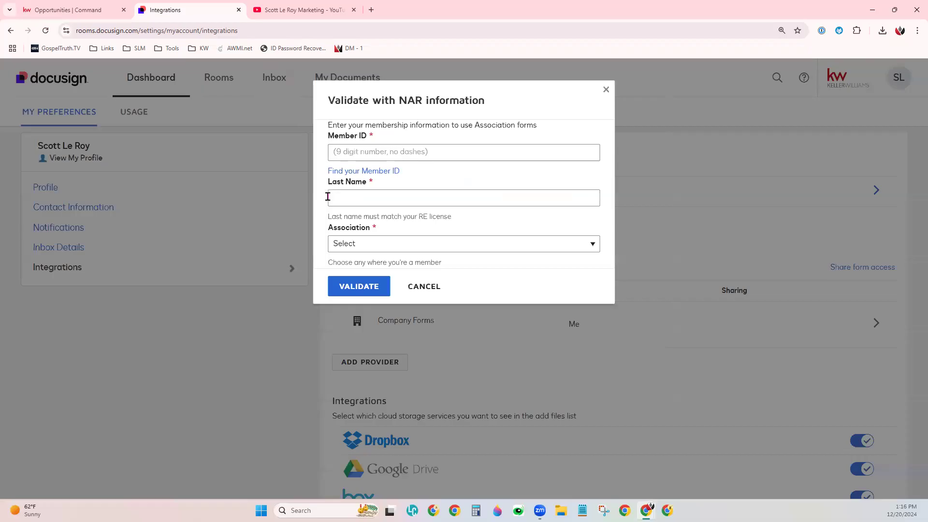
{"action": "left_click", "coordinate": [384, 151]}
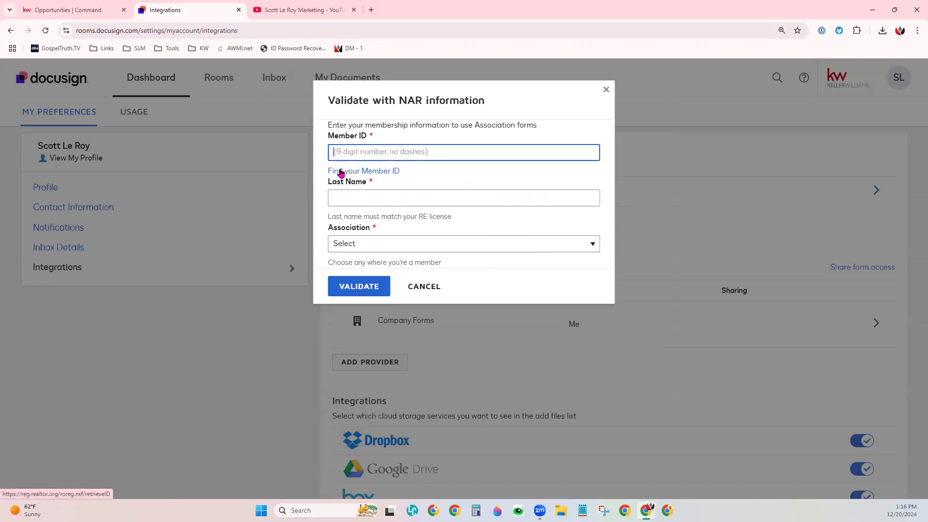
- View the email and license number recovery methods on the NAR Member ID lookup page, and close the validation form
{"action": "left_click", "coordinate": [390, 172]}
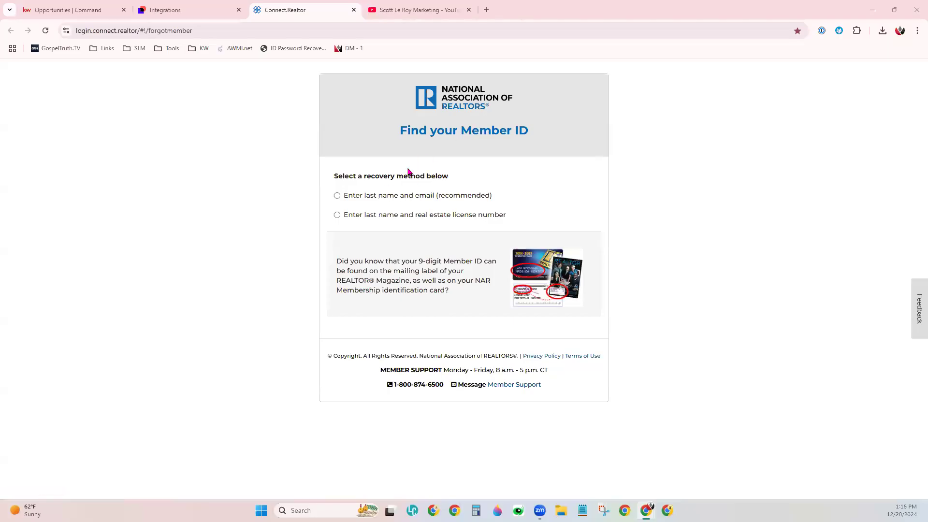
{"action": "left_click_drag", "start_coordinate": [399, 146], "coordinate": [536, 139]}
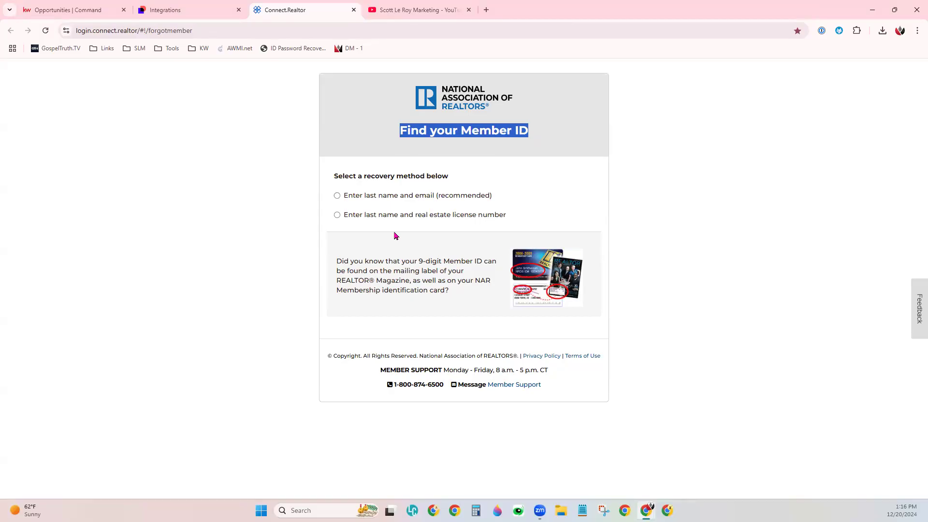
{"action": "left_click", "coordinate": [389, 198]}
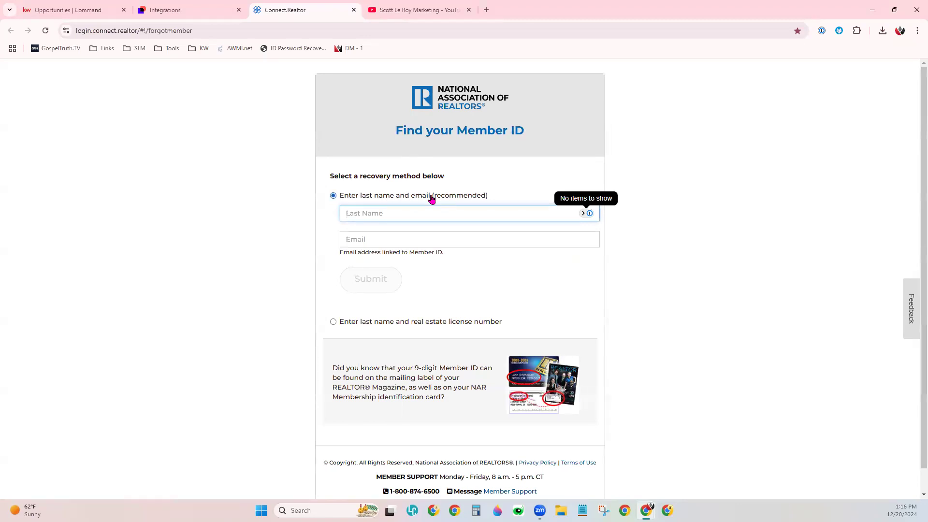
{"action": "left_click", "coordinate": [359, 322]}
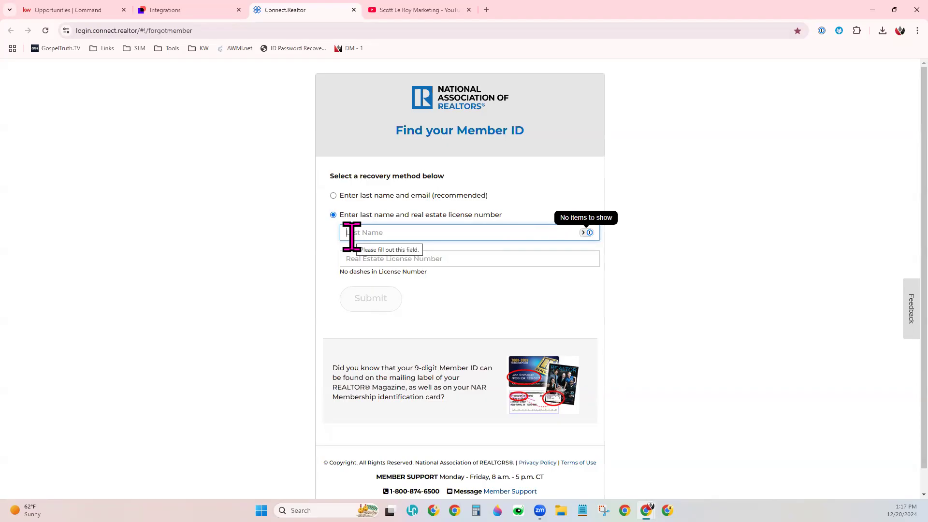
{"action": "left_click", "coordinate": [179, 11]}
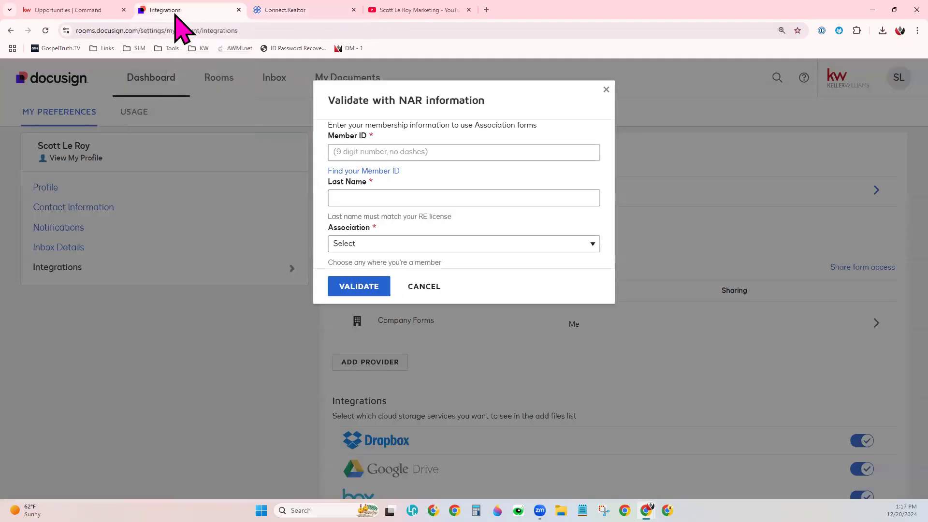
{"action": "left_click", "coordinate": [606, 90]}
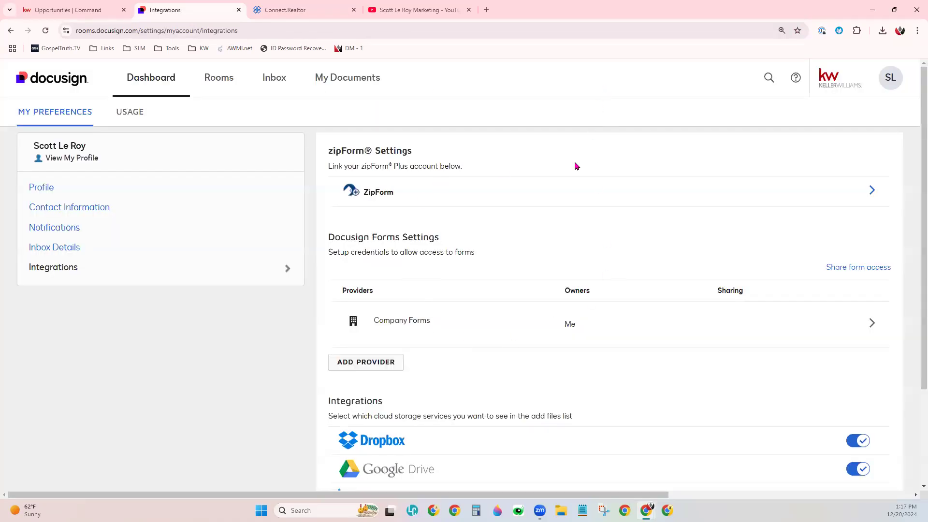
- Retrace the route from the account menu to the Integrations preferences
{"action": "left_click", "coordinate": [891, 85]}
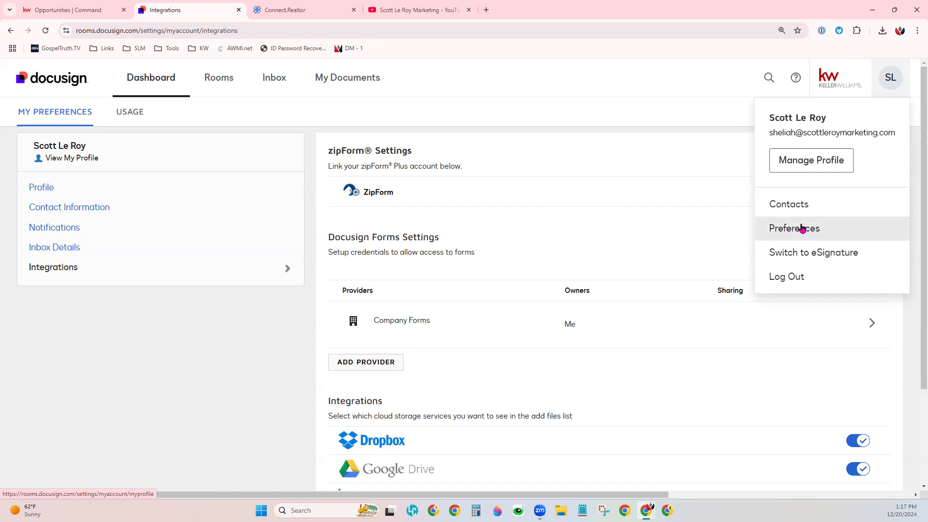
{"action": "left_click", "coordinate": [38, 280]}
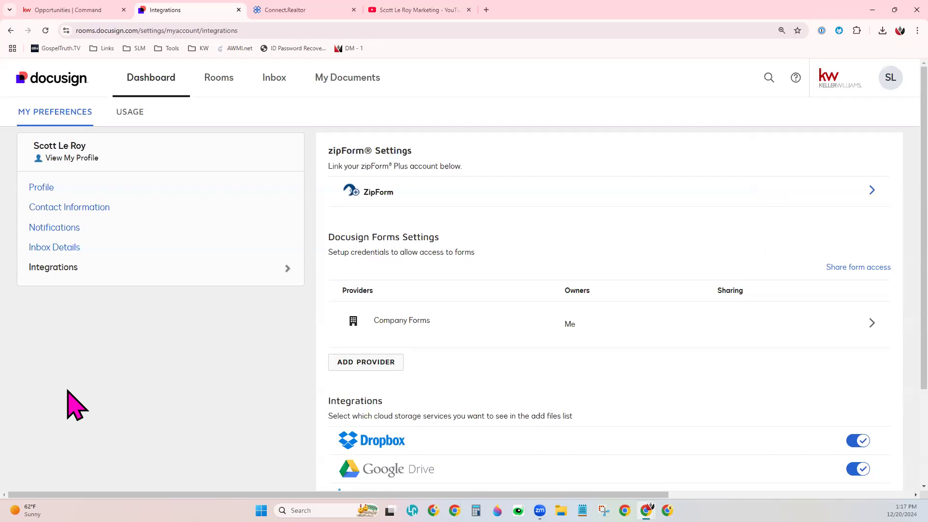
{"action": "left_click", "coordinate": [894, 80]}
- Examine the NAR validation form's Member ID, Last Name and Association fields, including the list of associations, and close it without validating
{"action": "left_click", "coordinate": [347, 368]}
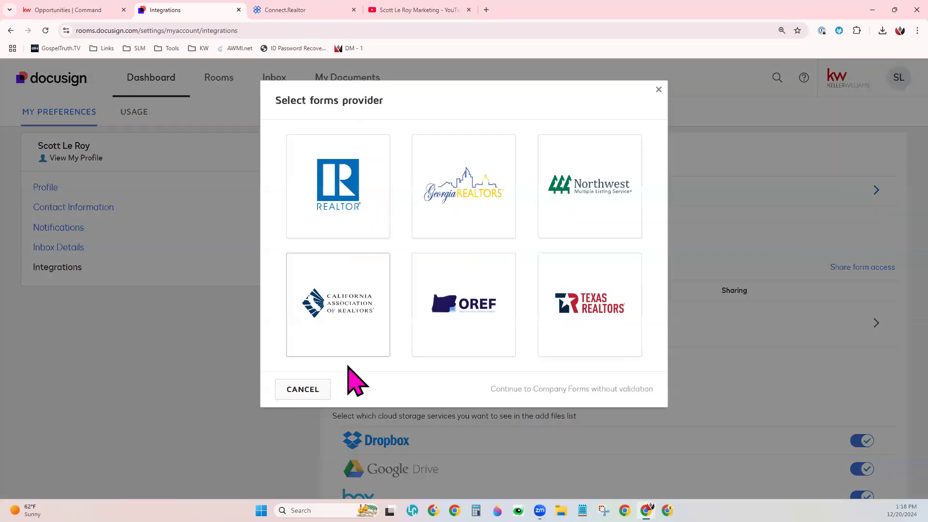
{"action": "left_click", "coordinate": [333, 196]}
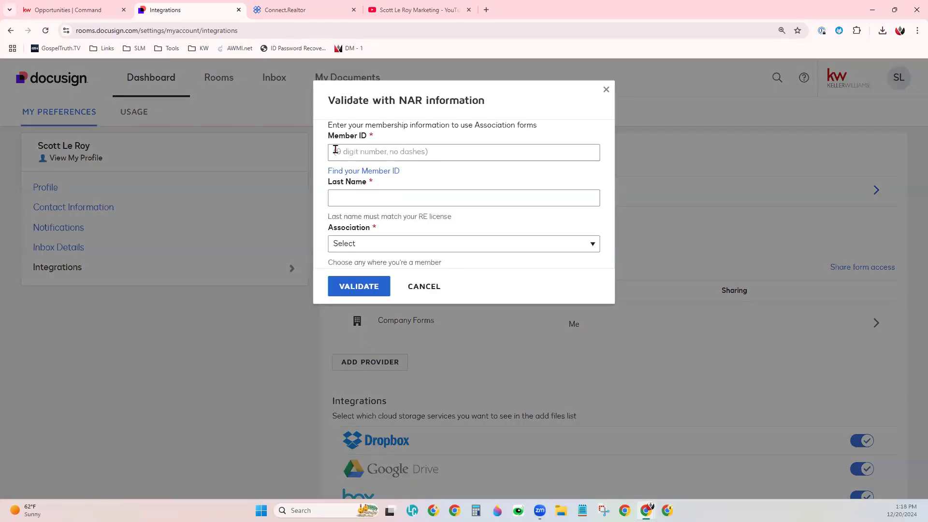
{"action": "left_click", "coordinate": [355, 197]}
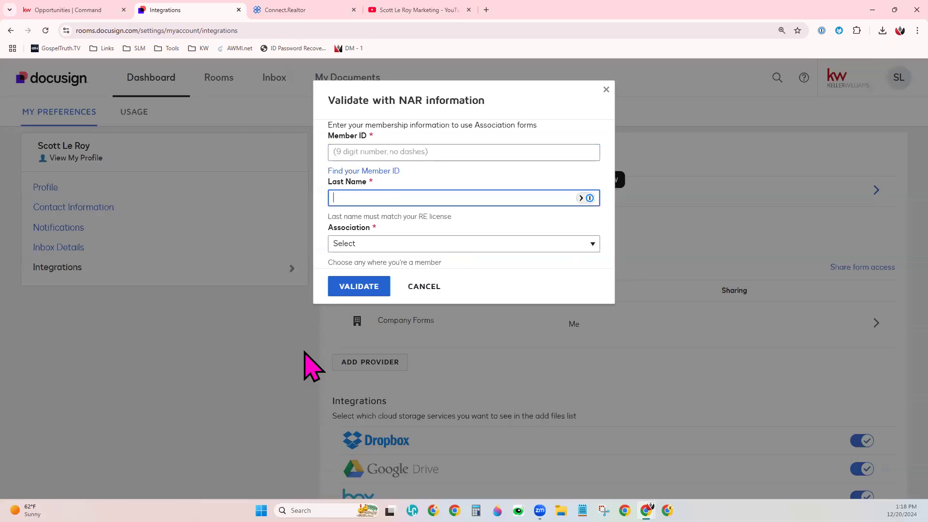
{"action": "left_click", "coordinate": [371, 245]}
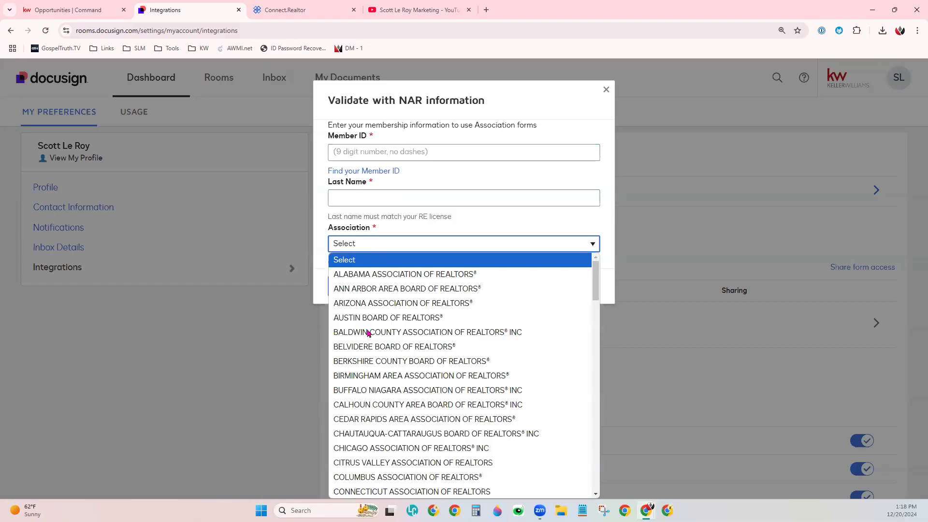
{"action": "scroll", "coordinate": [425, 458], "scroll_direction": "down", "scroll_amount": 20}
{"action": "left_click", "coordinate": [529, 216]}
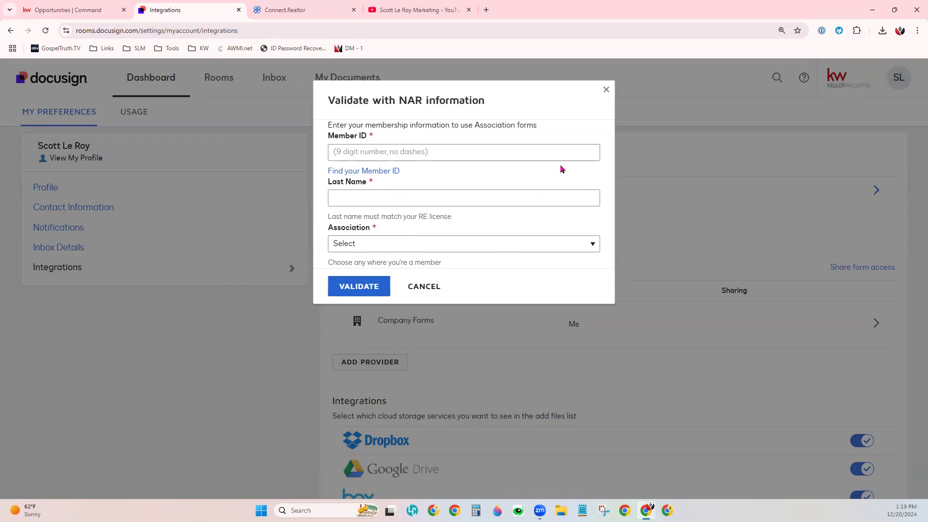
{"action": "left_click", "coordinate": [605, 90]}
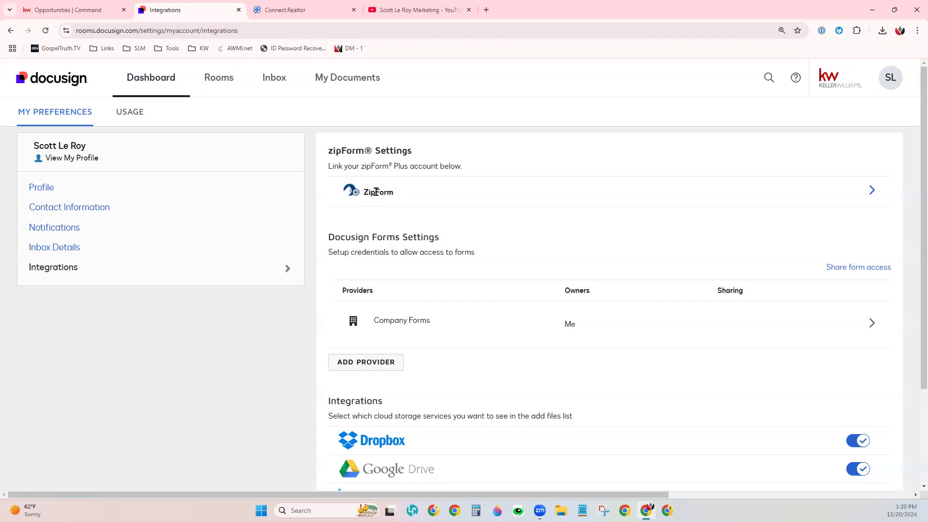
- Look at the ZipForm Plus account linking form and its credential fields, and close it without saving
{"action": "left_click", "coordinate": [872, 190]}
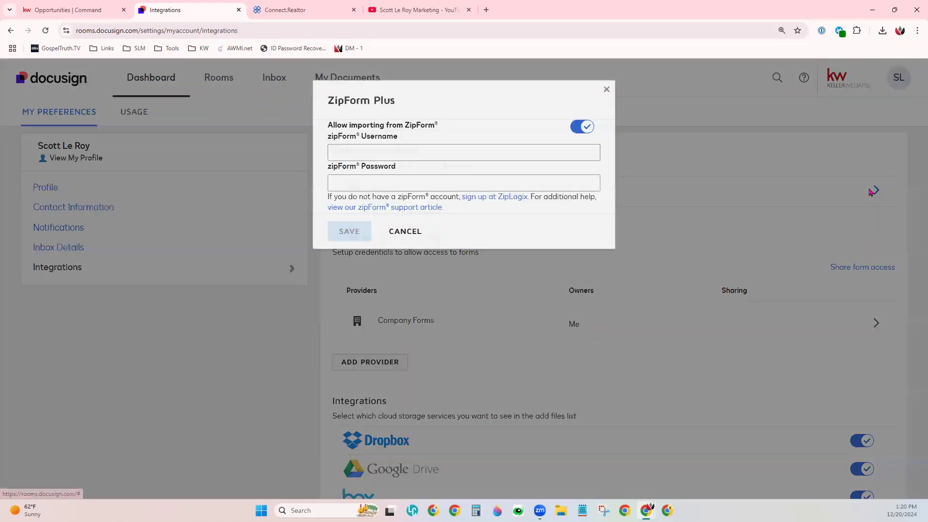
{"action": "left_click", "coordinate": [407, 152]}
{"action": "left_click", "coordinate": [400, 183]}
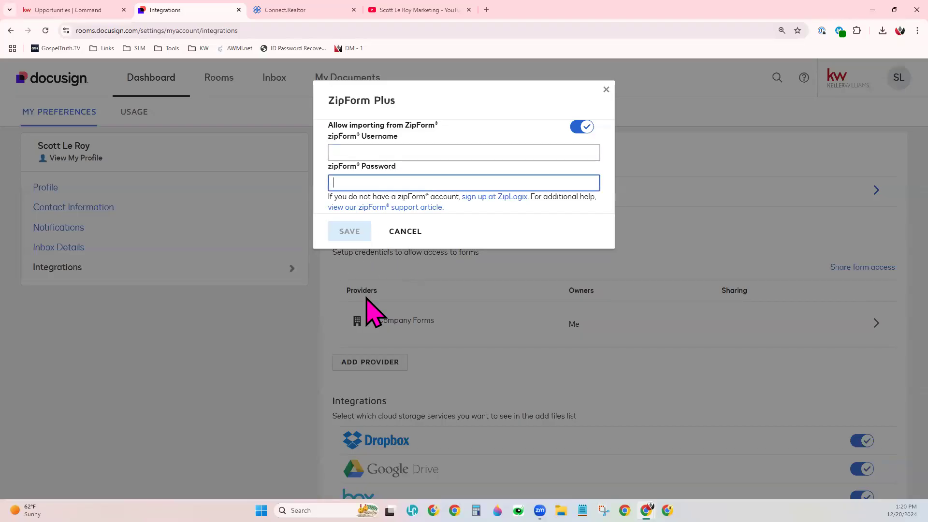
{"action": "left_click", "coordinate": [746, 228]}
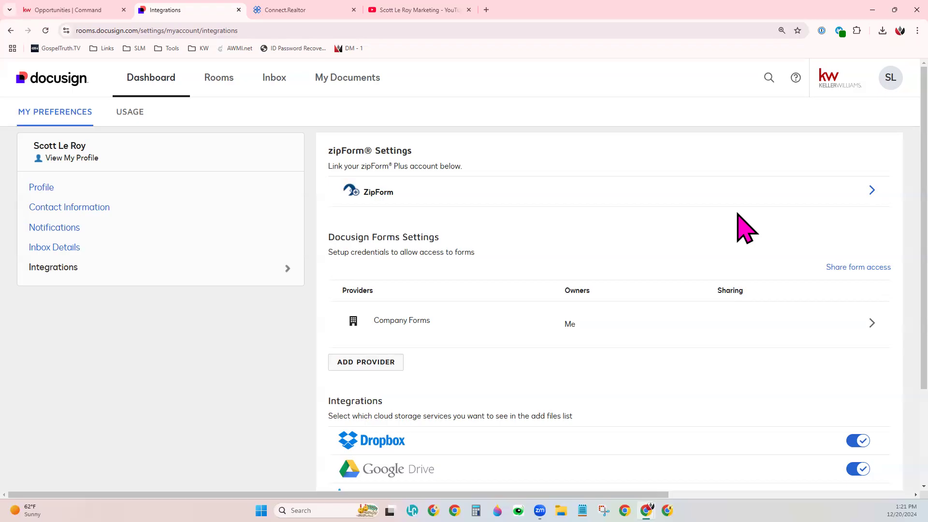
- Search the rooms for "demo", open the Listing - Demo 0920 room and view its documents
{"action": "left_click", "coordinate": [215, 80]}
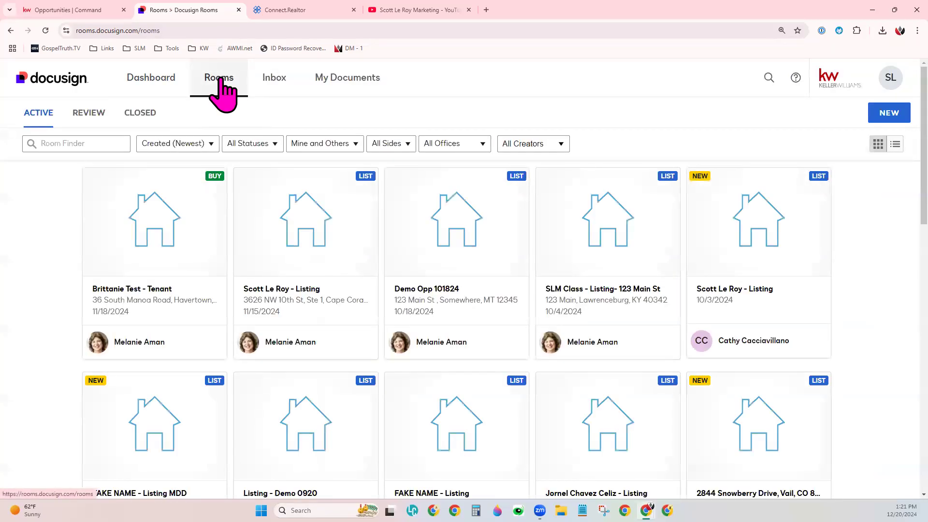
{"action": "left_click", "coordinate": [96, 142]}
{"action": "type", "text": "demo"}
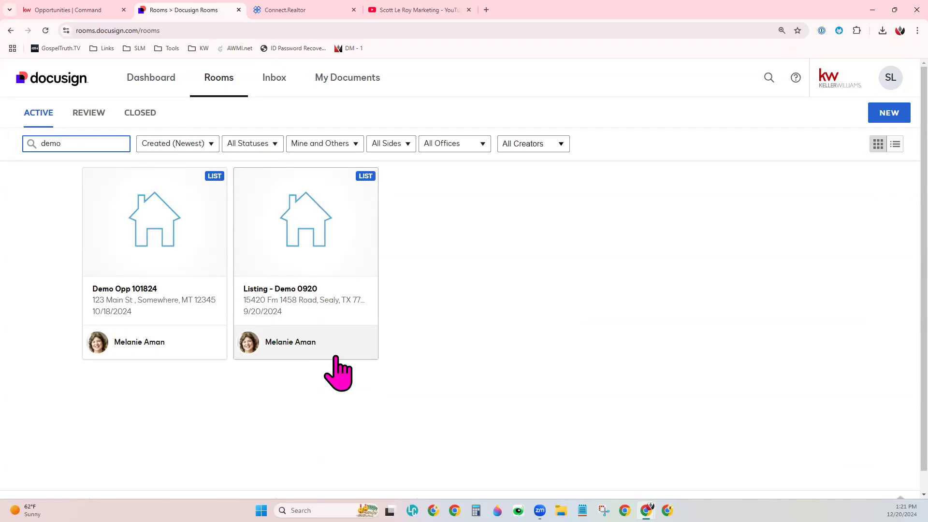
{"action": "left_click", "coordinate": [319, 238]}
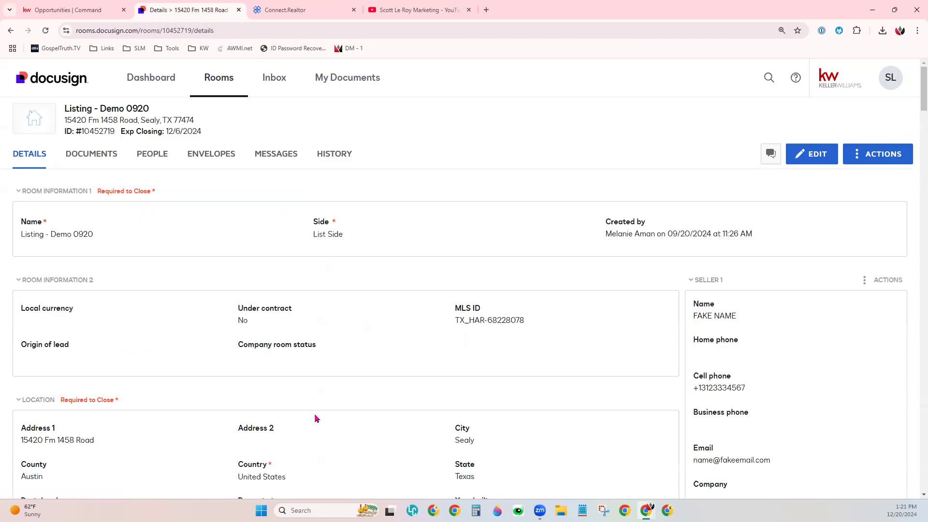
{"action": "left_click", "coordinate": [104, 155]}
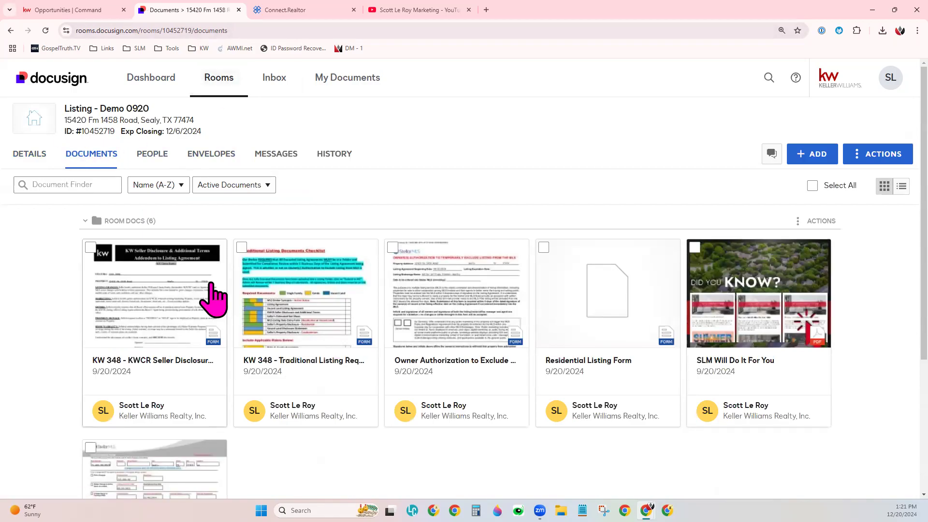
{"action": "scroll", "coordinate": [449, 166], "scroll_direction": "down", "scroll_amount": 1}
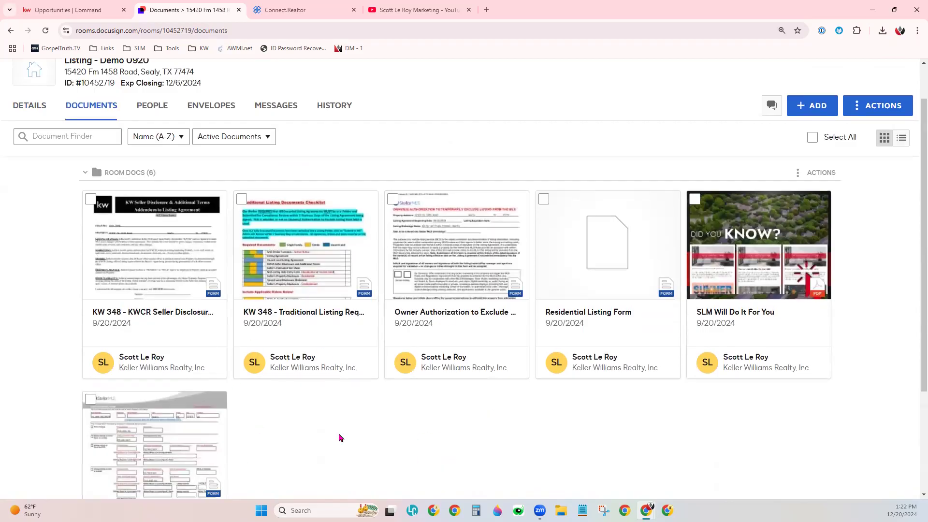
{"action": "scroll", "coordinate": [526, 433], "scroll_direction": "up", "scroll_amount": 1}
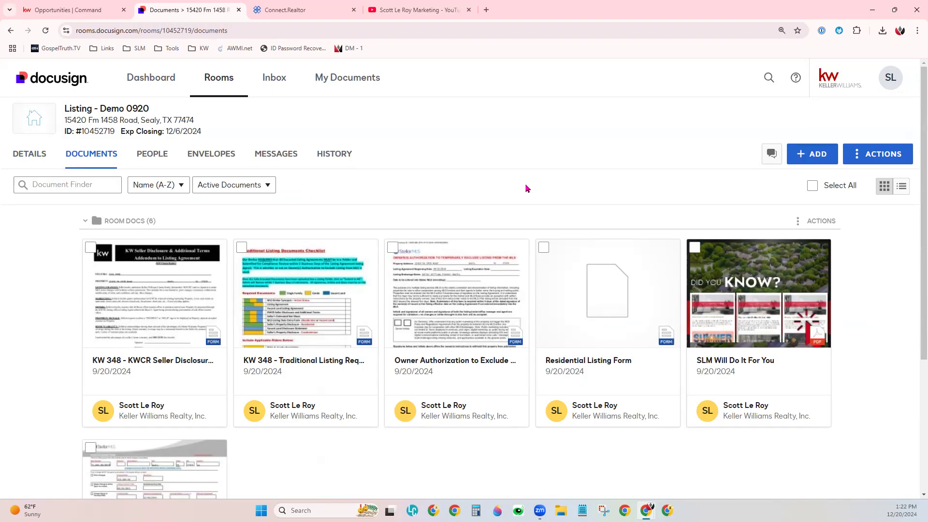
- Upload the file SLM Will Do It For You from the computer's Downloads folder to the room's documents
{"action": "left_click", "coordinate": [816, 158]}
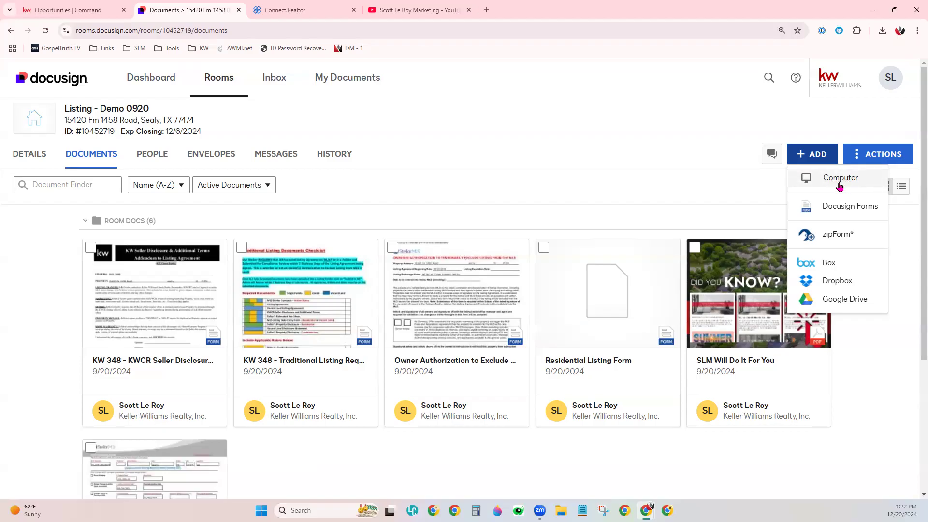
{"action": "left_click", "coordinate": [840, 187]}
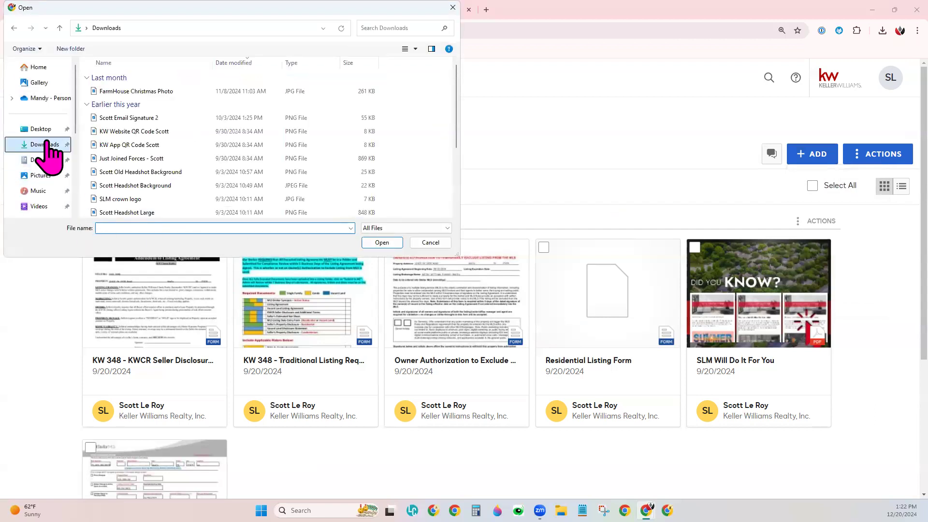
{"action": "scroll", "coordinate": [273, 186], "scroll_direction": "down", "scroll_amount": 3}
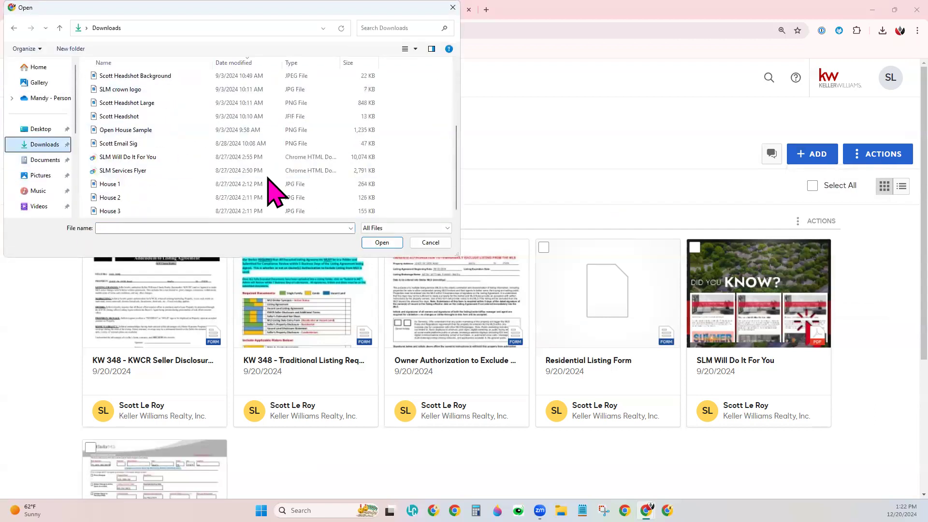
{"action": "left_click", "coordinate": [163, 157]}
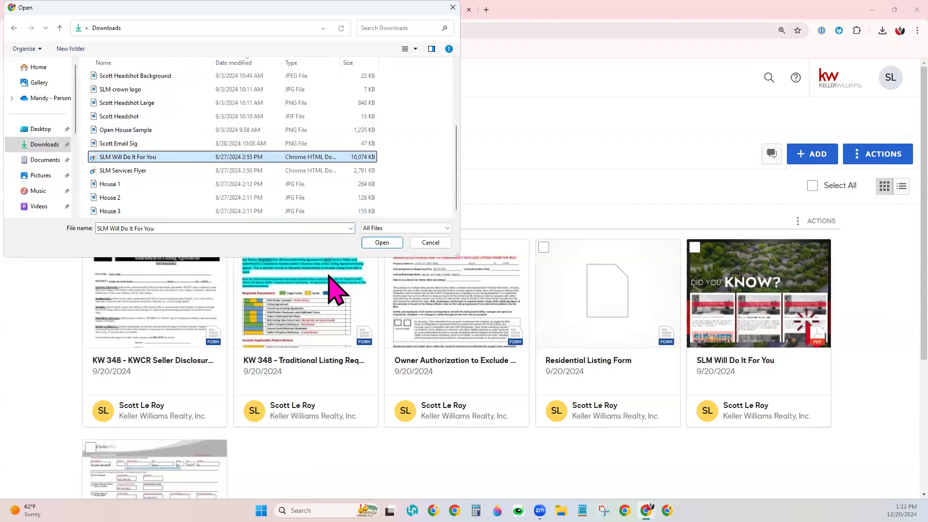
{"action": "left_click", "coordinate": [383, 244]}
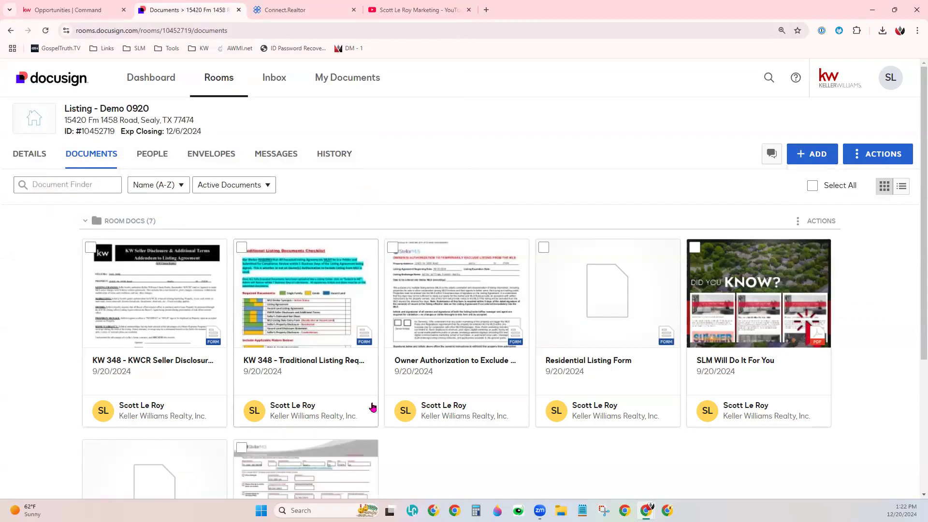
{"action": "scroll", "coordinate": [420, 389], "scroll_direction": "down", "scroll_amount": 3}
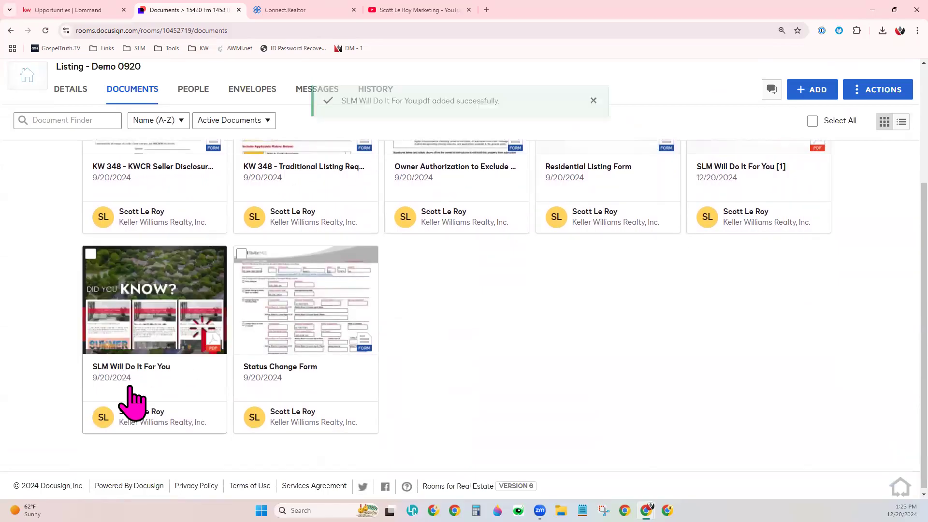
{"action": "scroll", "coordinate": [213, 350], "scroll_direction": "up", "scroll_amount": 1}
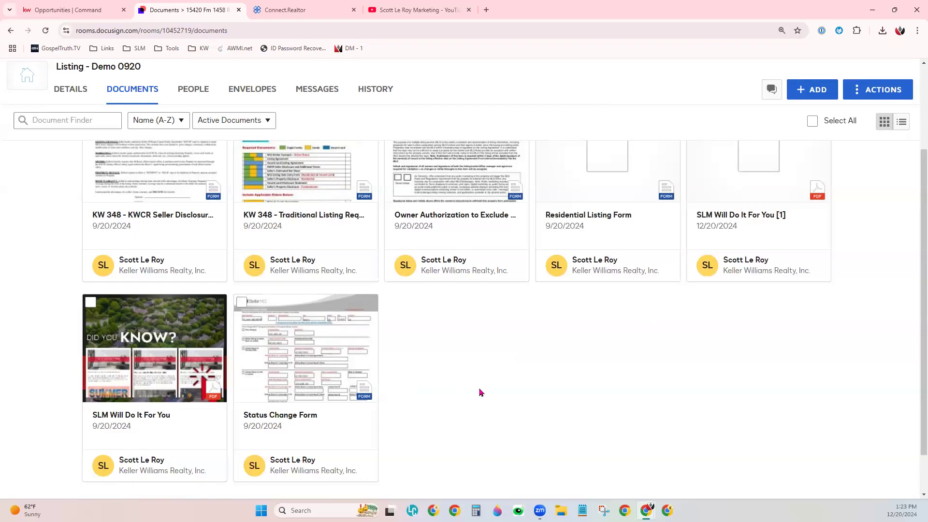
- Start adding documents to the room from Docusign Forms
{"action": "scroll", "coordinate": [831, 202], "scroll_direction": "up", "scroll_amount": 3}
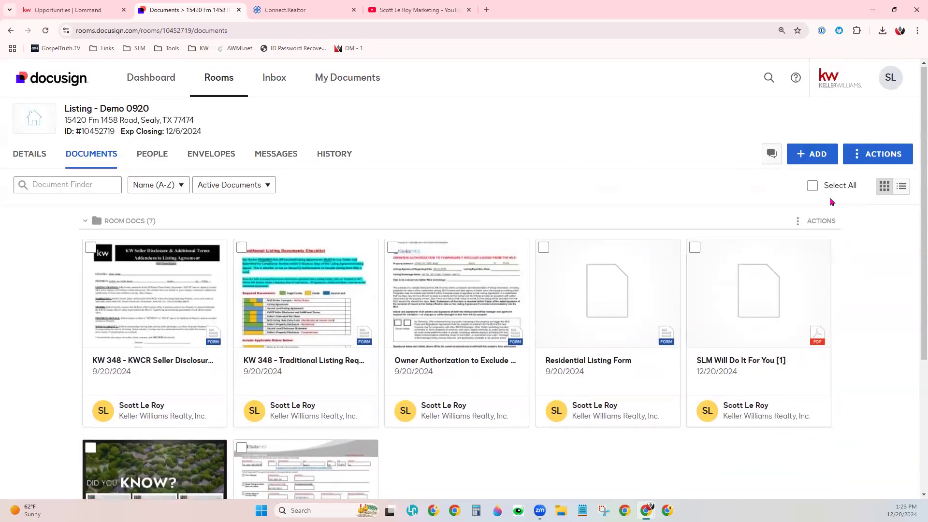
{"action": "left_click", "coordinate": [807, 159]}
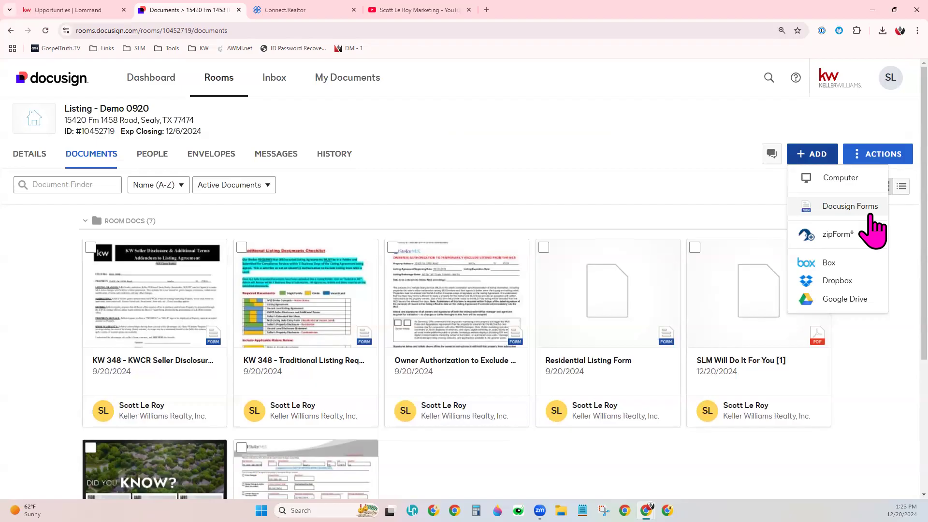
{"action": "left_click", "coordinate": [815, 209]}
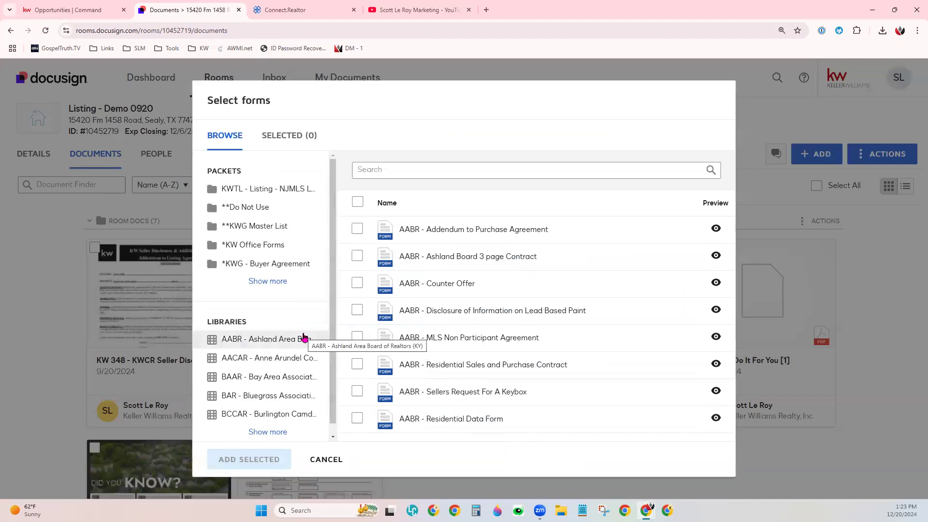
- Expand the full list of form libraries and open the KW 1073 - KY library
{"action": "left_click_drag", "start_coordinate": [207, 321], "coordinate": [249, 325]}
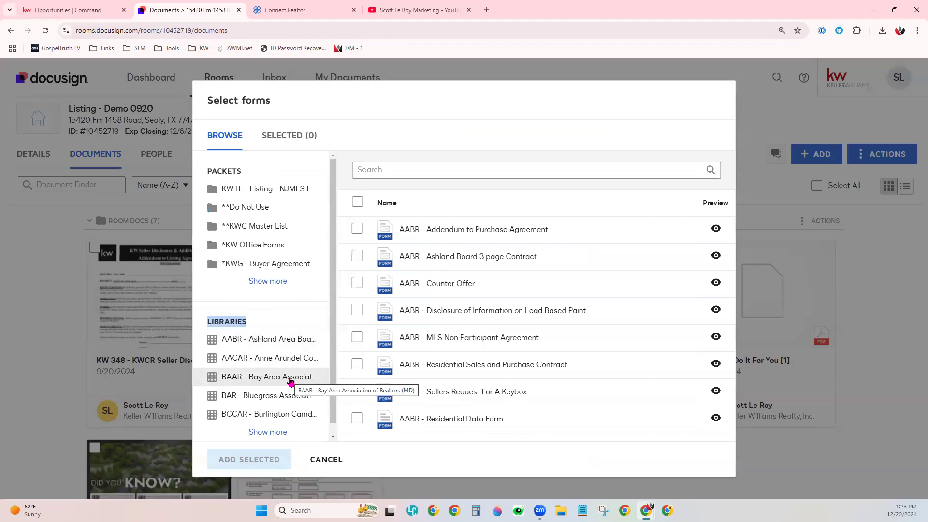
{"action": "scroll", "coordinate": [290, 382], "scroll_direction": "down", "scroll_amount": 1}
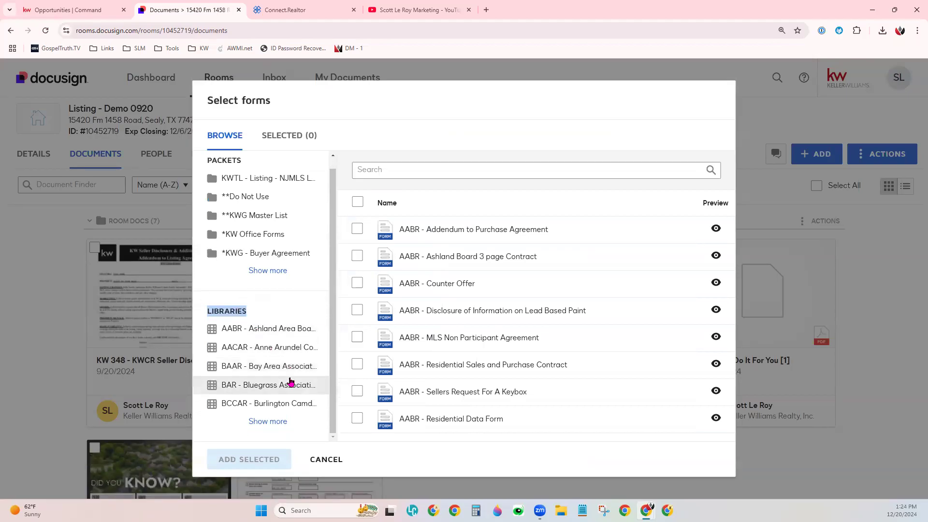
{"action": "left_click", "coordinate": [285, 422]}
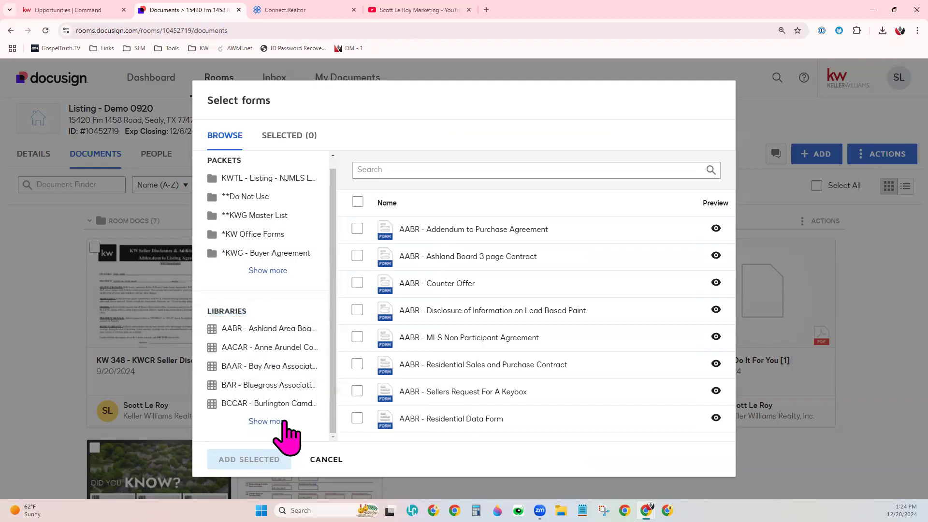
{"action": "scroll", "coordinate": [284, 421], "scroll_direction": "down", "scroll_amount": 5}
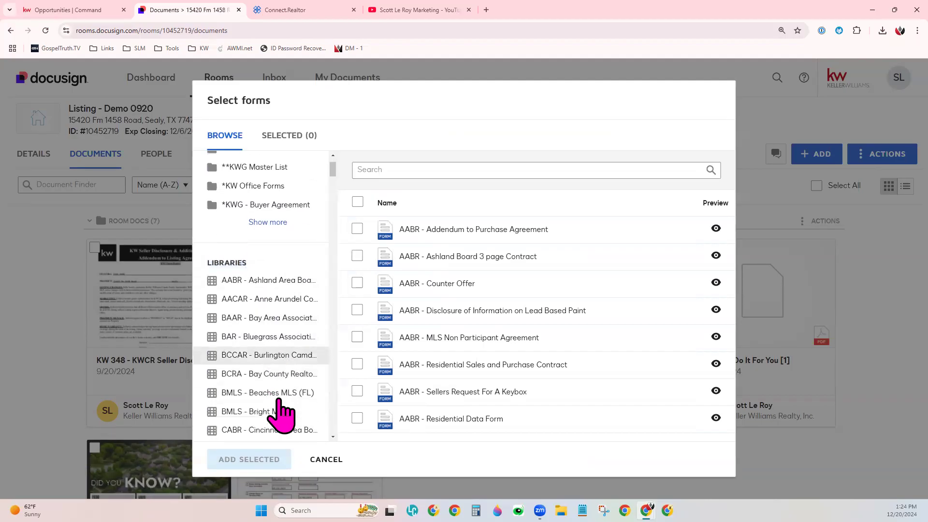
{"action": "scroll", "coordinate": [281, 412], "scroll_direction": "down", "scroll_amount": 5}
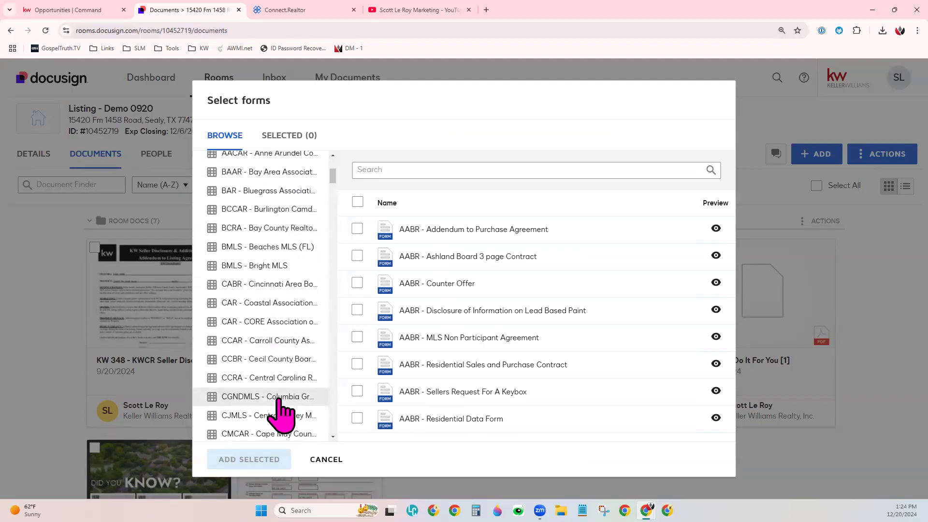
{"action": "scroll", "coordinate": [280, 412], "scroll_direction": "down", "scroll_amount": 10}
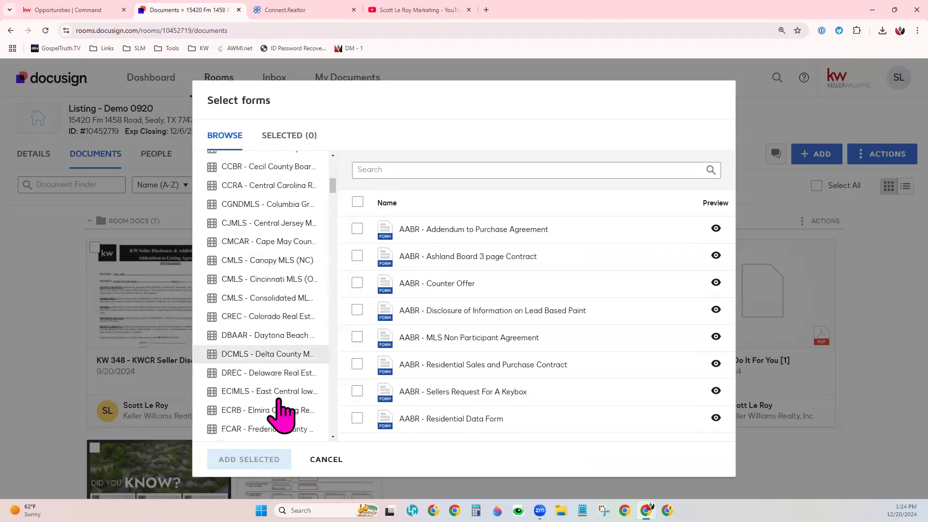
{"action": "scroll", "coordinate": [280, 415], "scroll_direction": "down", "scroll_amount": 15}
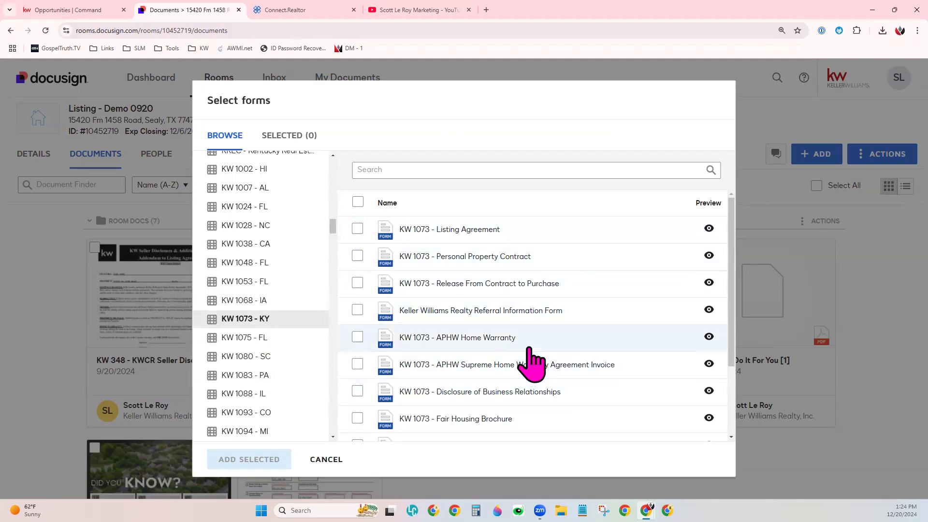
- Select the KW 1073 Listing Agreement and Release From Contract to Purchase forms, and clear the whole selection
{"action": "scroll", "coordinate": [533, 357], "scroll_direction": "down", "scroll_amount": 2}
{"action": "scroll", "coordinate": [531, 355], "scroll_direction": "up", "scroll_amount": 2}
{"action": "left_click", "coordinate": [357, 230]}
{"action": "left_click", "coordinate": [357, 285]}
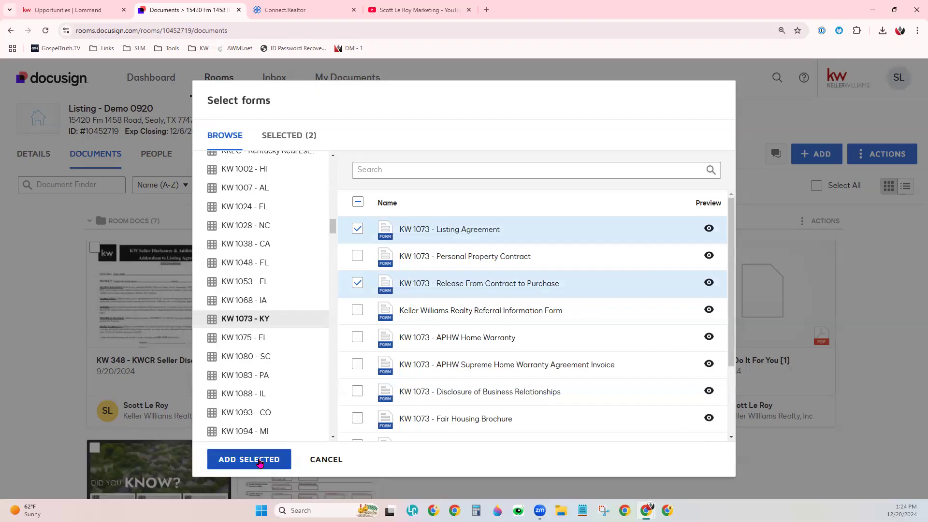
{"action": "left_click", "coordinate": [358, 202]}
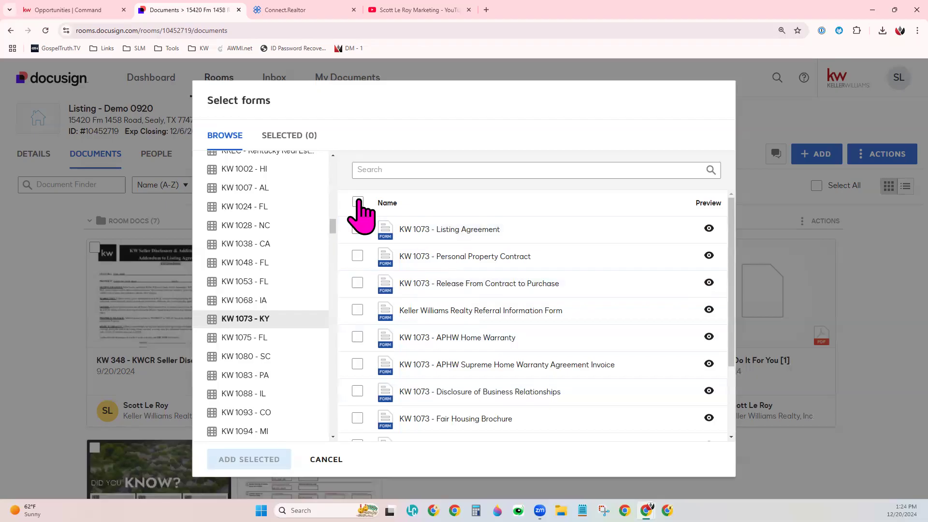
- Preview the KW 1073 - Listing Agreement form, close the preview and deselect the form
{"action": "left_click", "coordinate": [710, 229]}
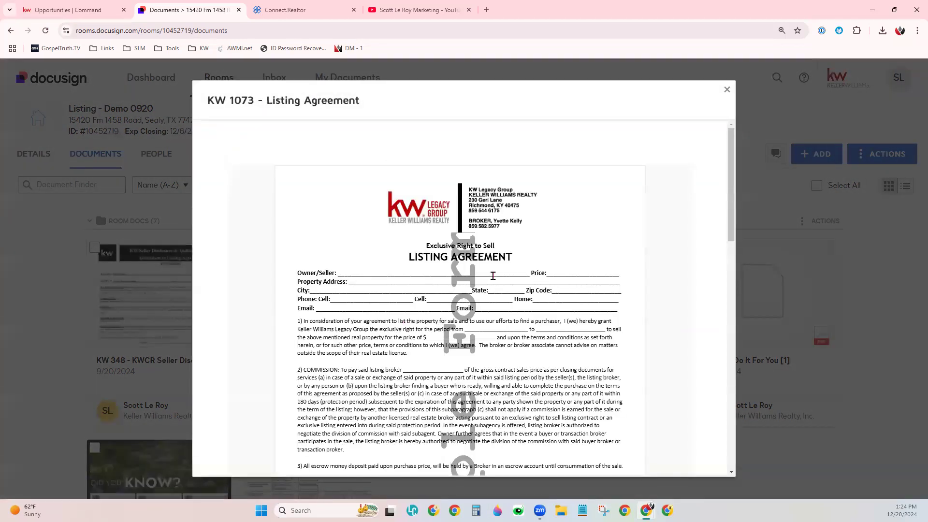
{"action": "scroll", "coordinate": [492, 276], "scroll_direction": "down", "scroll_amount": 5}
{"action": "scroll", "coordinate": [493, 276], "scroll_direction": "down", "scroll_amount": 3}
{"action": "scroll", "coordinate": [492, 275], "scroll_direction": "up", "scroll_amount": 4}
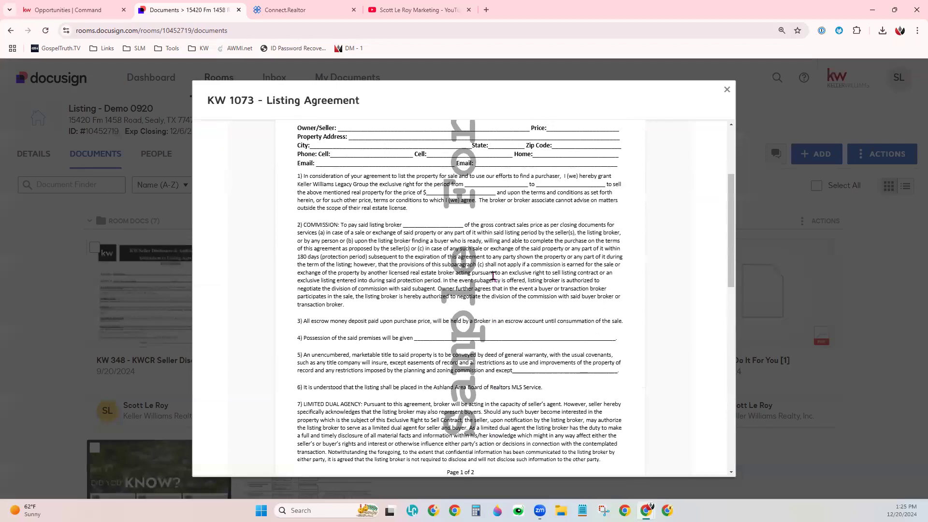
{"action": "scroll", "coordinate": [492, 276], "scroll_direction": "up", "scroll_amount": 2}
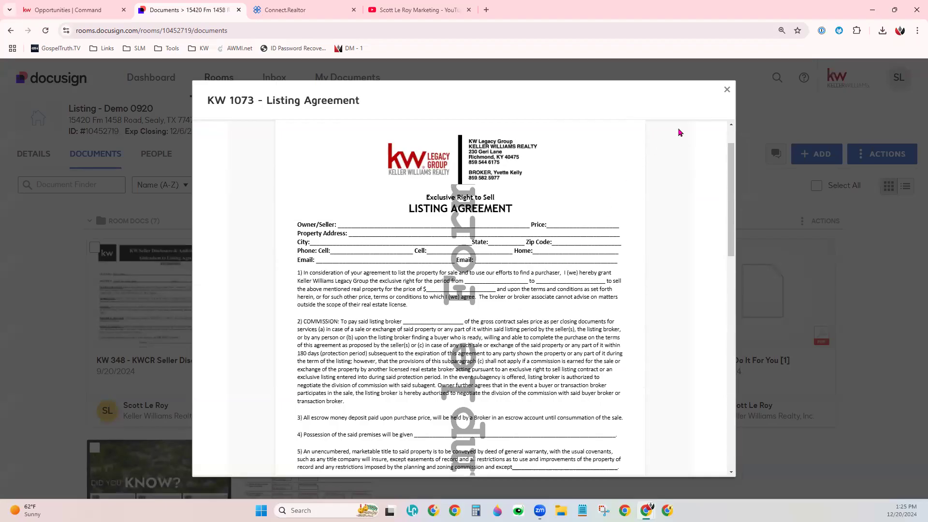
{"action": "left_click", "coordinate": [727, 92]}
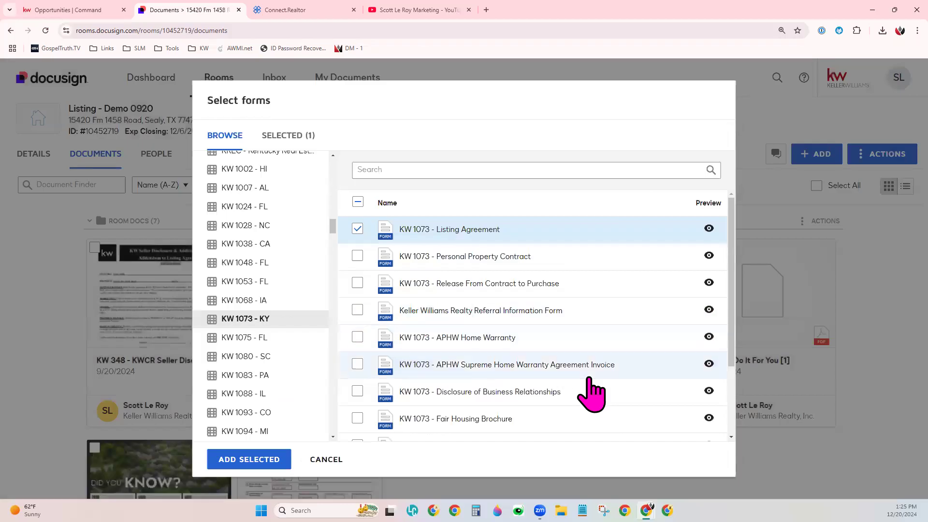
{"action": "left_click", "coordinate": [358, 229]}
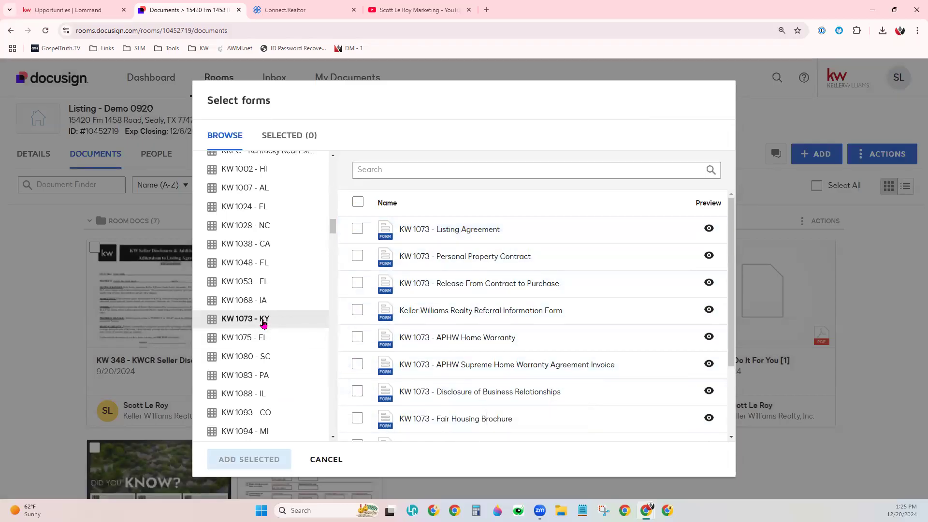
- Return to the start of the form sources list and examine the Libraries and Packets sections
{"action": "scroll", "coordinate": [260, 329], "scroll_direction": "up", "scroll_amount": 2}
{"action": "scroll", "coordinate": [260, 328], "scroll_direction": "up", "scroll_amount": 12}
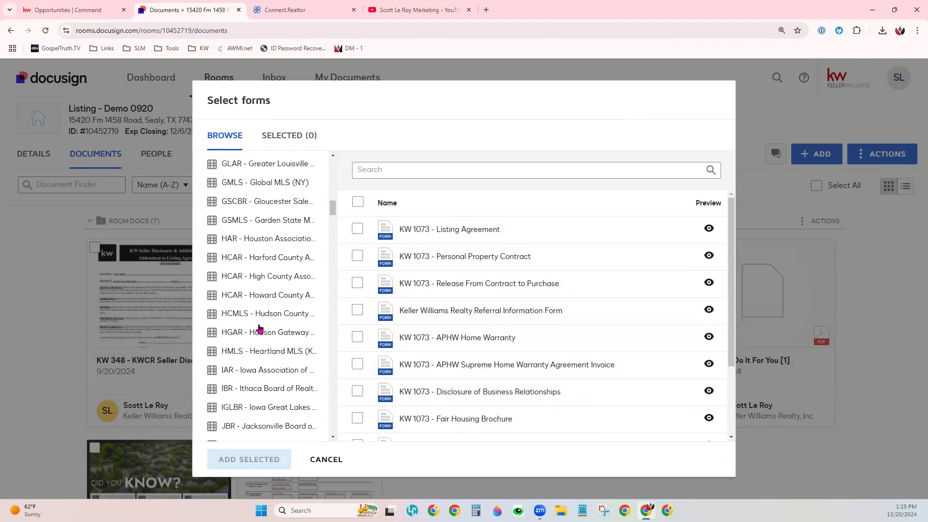
{"action": "scroll", "coordinate": [261, 329], "scroll_direction": "up", "scroll_amount": 15}
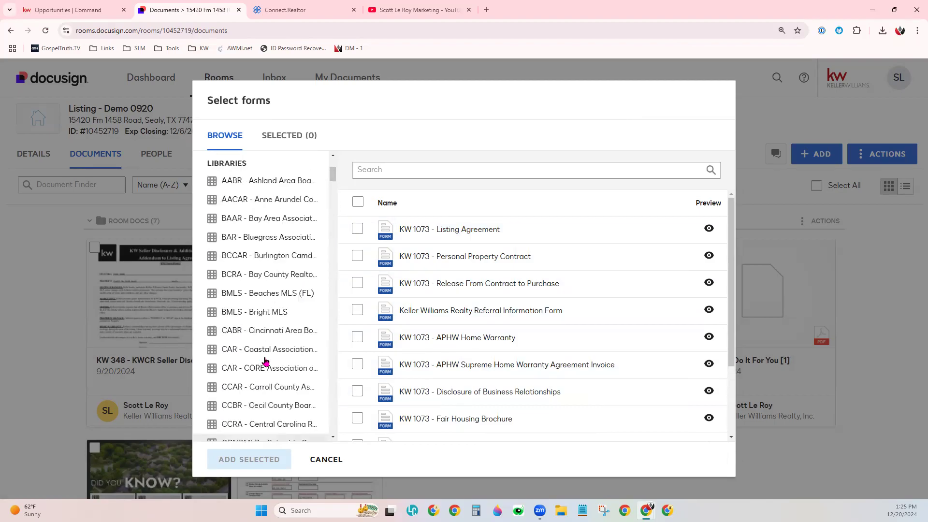
{"action": "scroll", "coordinate": [278, 404], "scroll_direction": "up", "scroll_amount": 2}
{"action": "left_click_drag", "start_coordinate": [247, 326], "coordinate": [221, 322]}
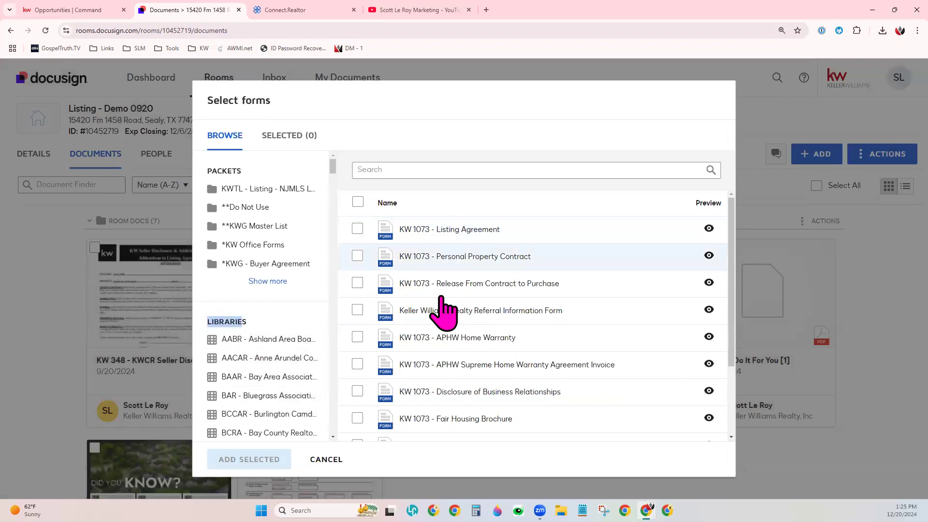
{"action": "left_click_drag", "start_coordinate": [258, 322], "coordinate": [223, 319]}
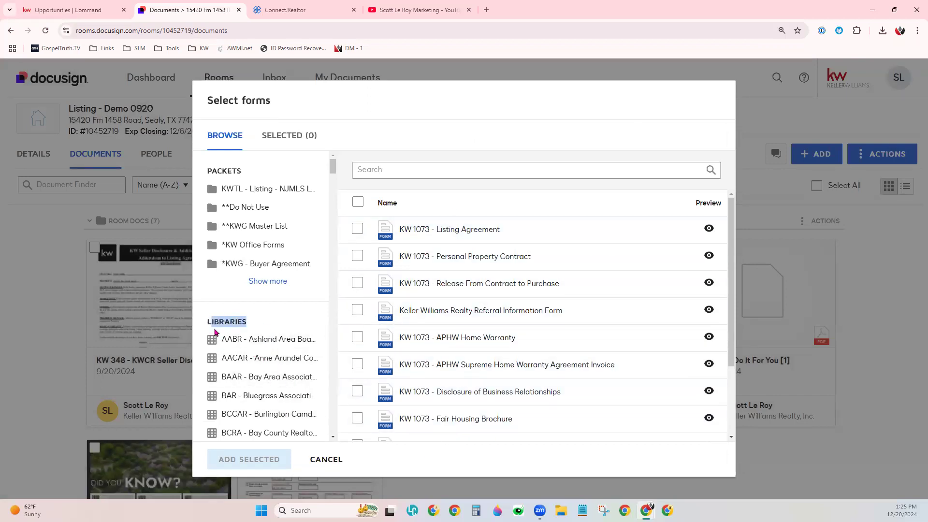
{"action": "left_click", "coordinate": [247, 172]}
{"action": "left_click_drag", "start_coordinate": [248, 172], "coordinate": [209, 171]}
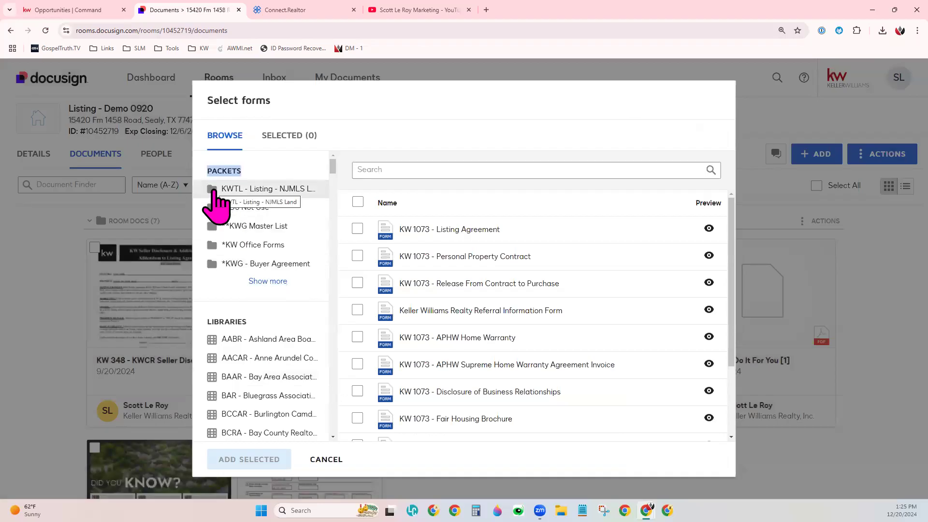
- Expand the full list of packets, look through it, and open the 01. OTP Residential Resale packet
{"action": "left_click", "coordinate": [267, 282]}
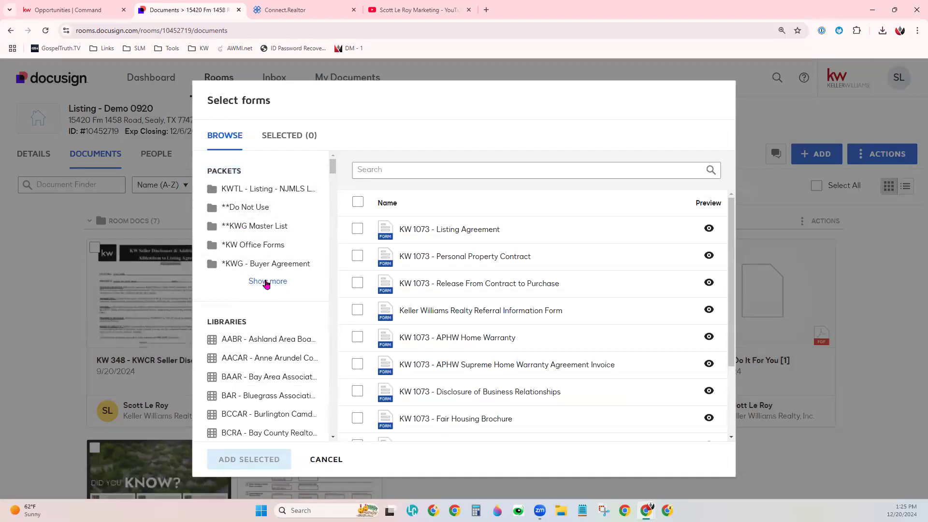
{"action": "left_click", "coordinate": [267, 283]}
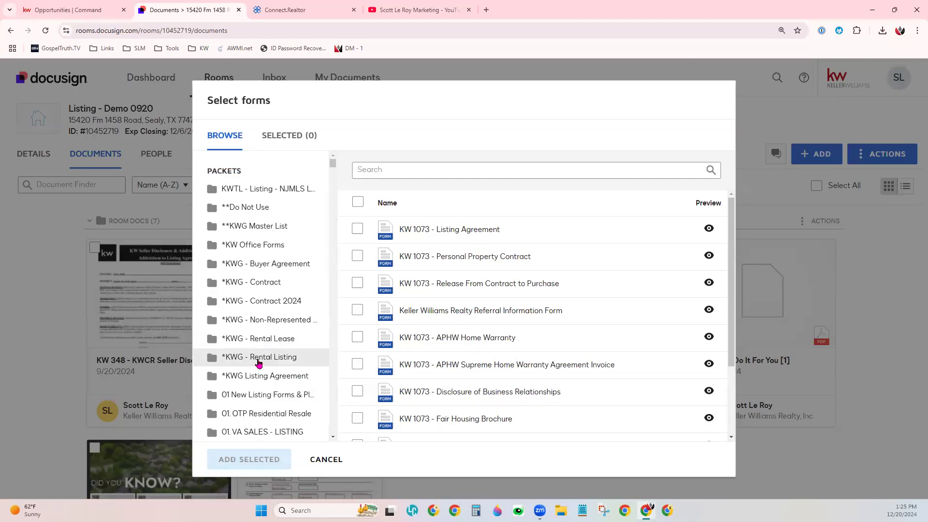
{"action": "scroll", "coordinate": [287, 417], "scroll_direction": "down", "scroll_amount": 3}
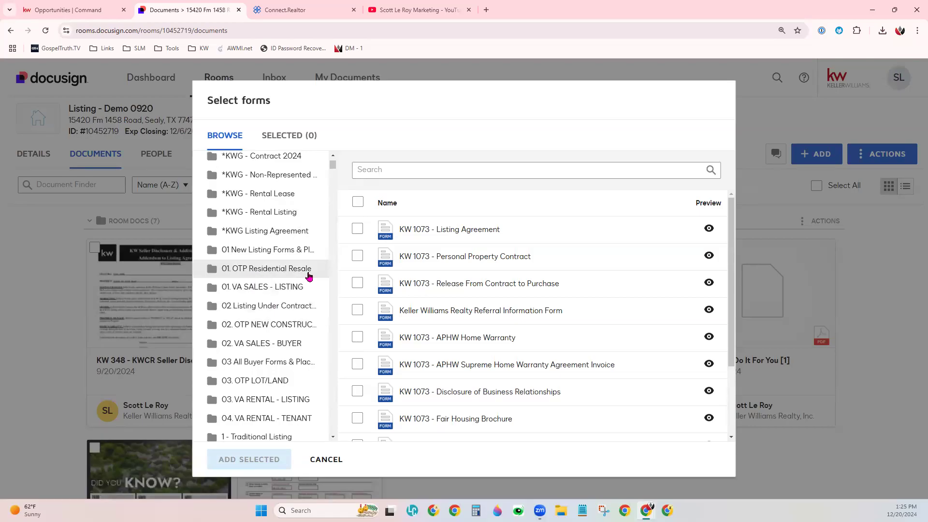
{"action": "scroll", "coordinate": [292, 385], "scroll_direction": "down", "scroll_amount": 2}
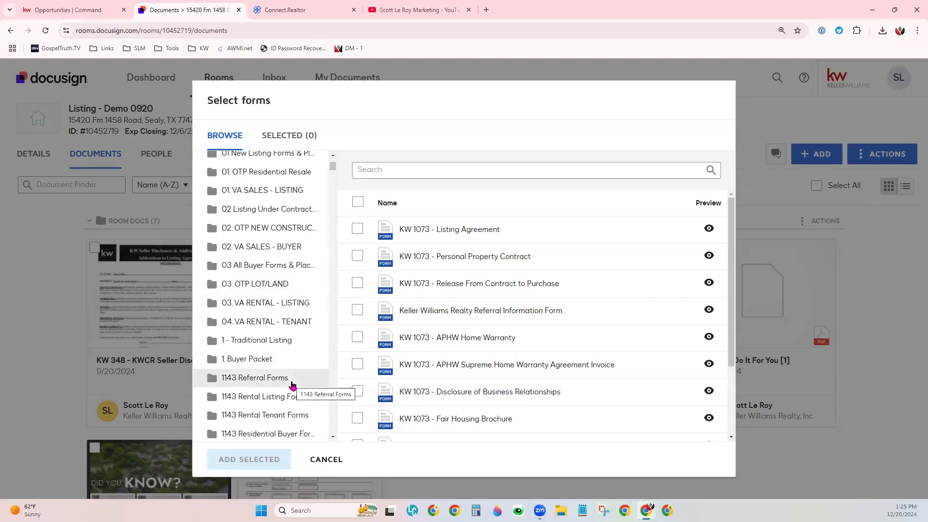
{"action": "scroll", "coordinate": [292, 386], "scroll_direction": "up", "scroll_amount": 5}
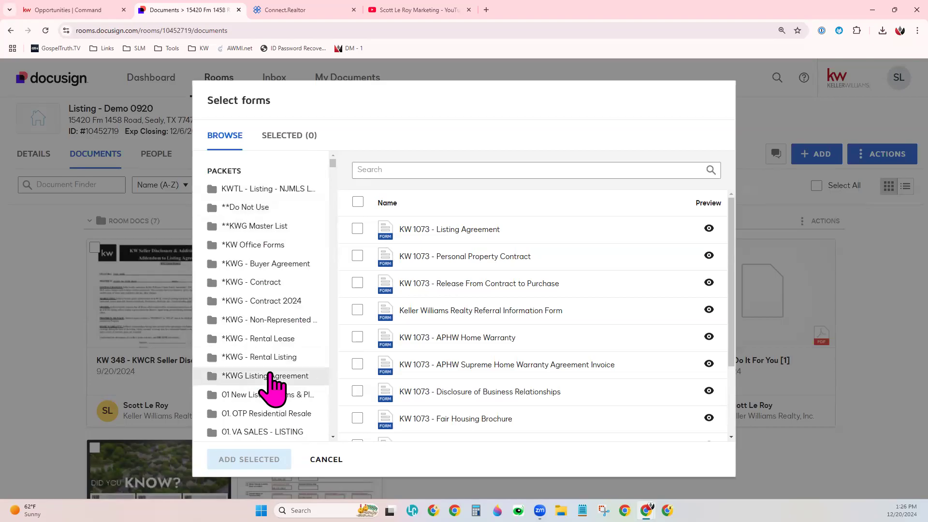
{"action": "scroll", "coordinate": [269, 382], "scroll_direction": "down", "scroll_amount": 2}
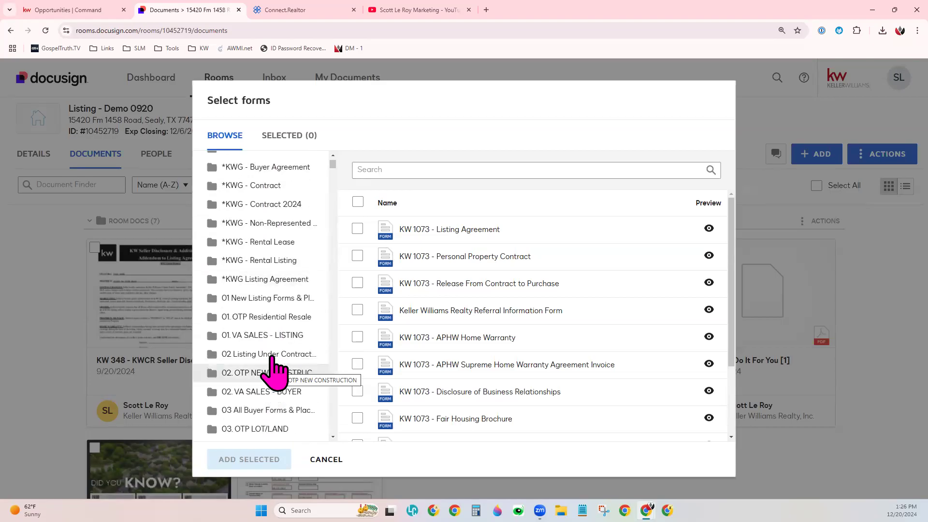
{"action": "left_click", "coordinate": [297, 320]}
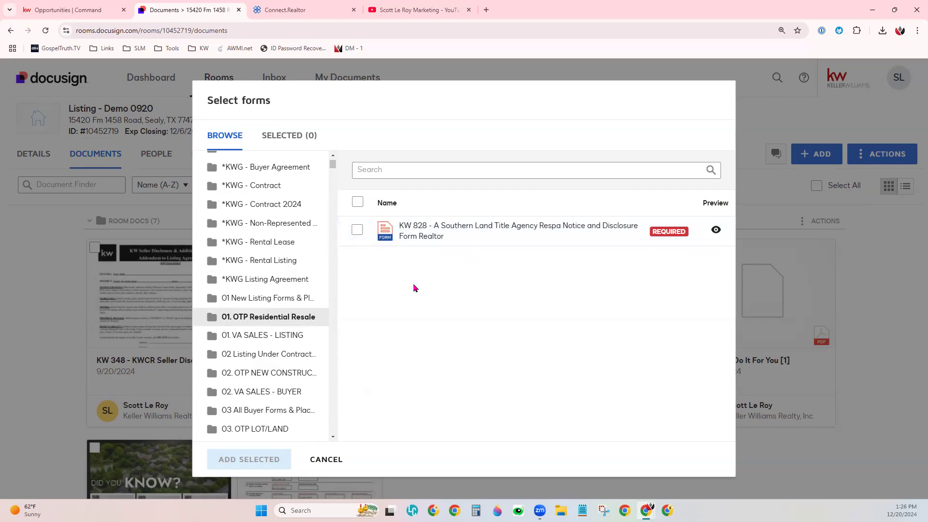
- Open the 1. Buyer Packet and search for forms matching "exclusive"
{"action": "scroll", "coordinate": [302, 372], "scroll_direction": "down", "scroll_amount": 5}
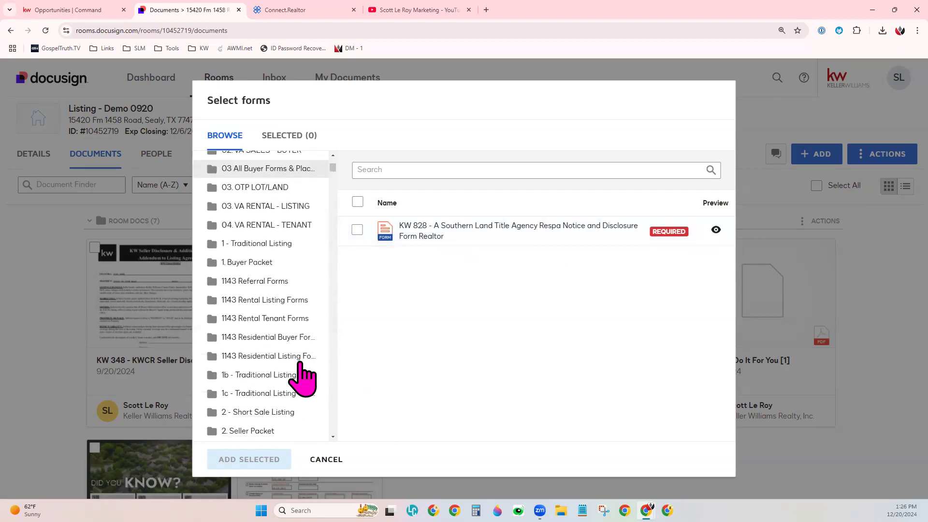
{"action": "left_click", "coordinate": [269, 263]}
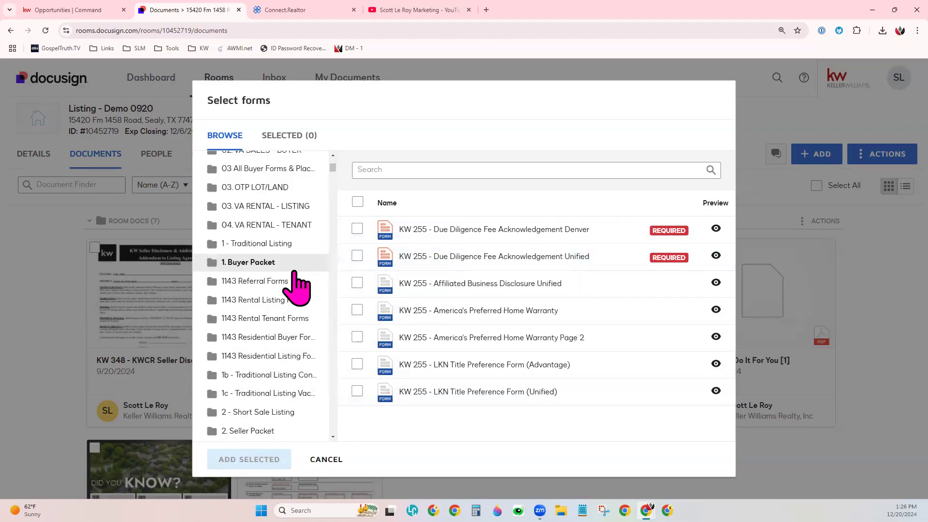
{"action": "left_click", "coordinate": [464, 170]}
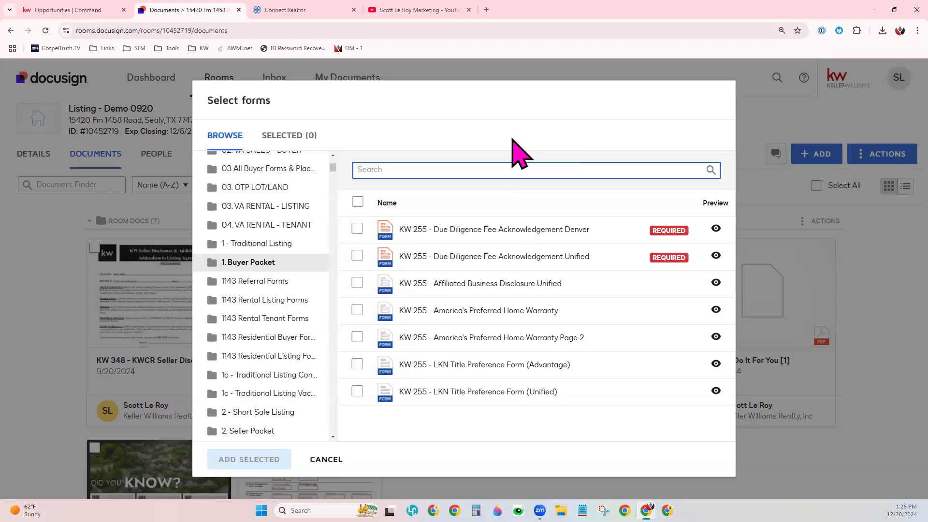
{"action": "type", "text": "exclusive"}
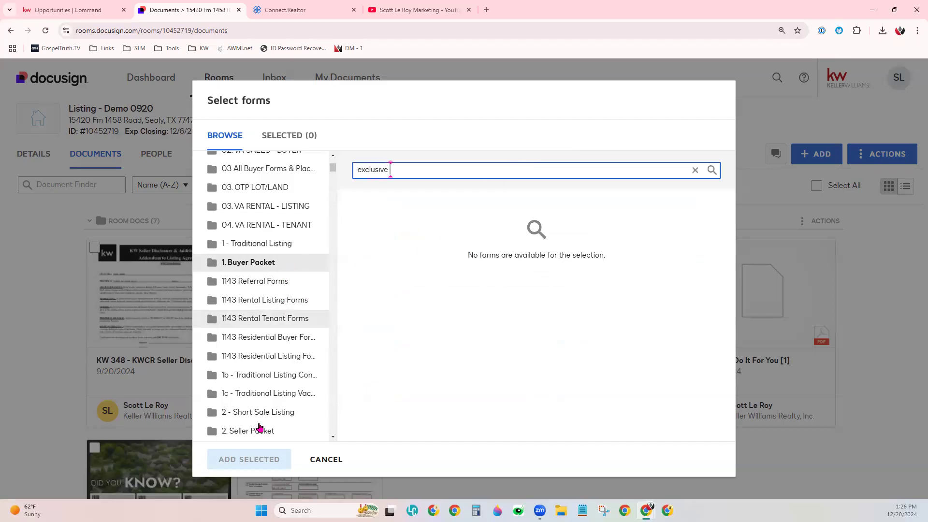
- Look through the full packets and libraries lists, collapse the packets list, and return to the start
{"action": "scroll", "coordinate": [271, 425], "scroll_direction": "down", "scroll_amount": 2}
{"action": "scroll", "coordinate": [263, 423], "scroll_direction": "down", "scroll_amount": 6}
{"action": "scroll", "coordinate": [300, 228], "scroll_direction": "up", "scroll_amount": 10}
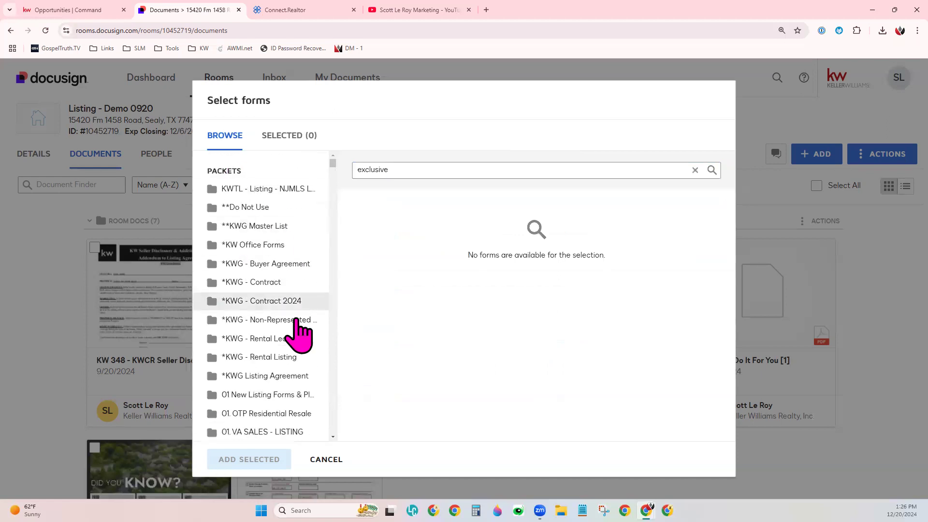
{"action": "scroll", "coordinate": [290, 411], "scroll_direction": "down", "scroll_amount": 8}
{"action": "scroll", "coordinate": [280, 408], "scroll_direction": "down", "scroll_amount": 20}
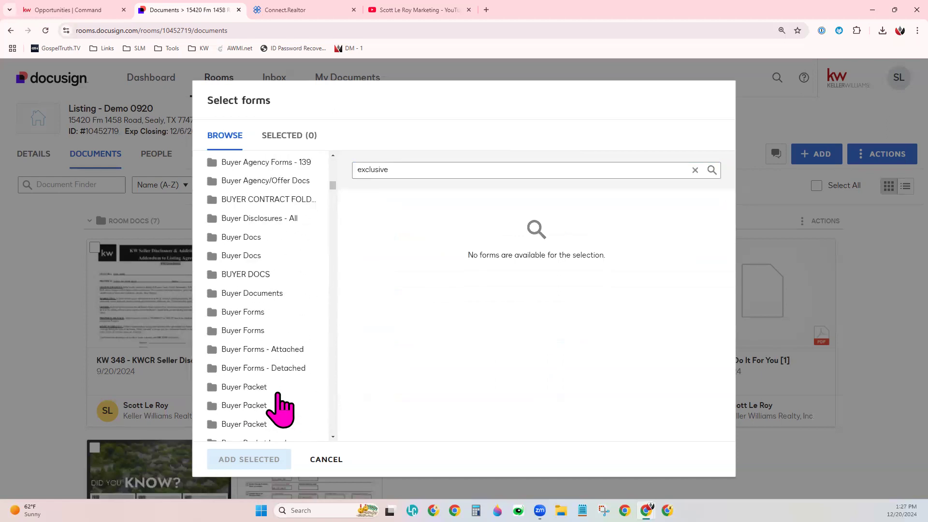
{"action": "scroll", "coordinate": [279, 394], "scroll_direction": "down", "scroll_amount": 14}
{"action": "left_click_drag", "start_coordinate": [332, 202], "coordinate": [327, 415]}
{"action": "scroll", "coordinate": [277, 346], "scroll_direction": "up", "scroll_amount": 20}
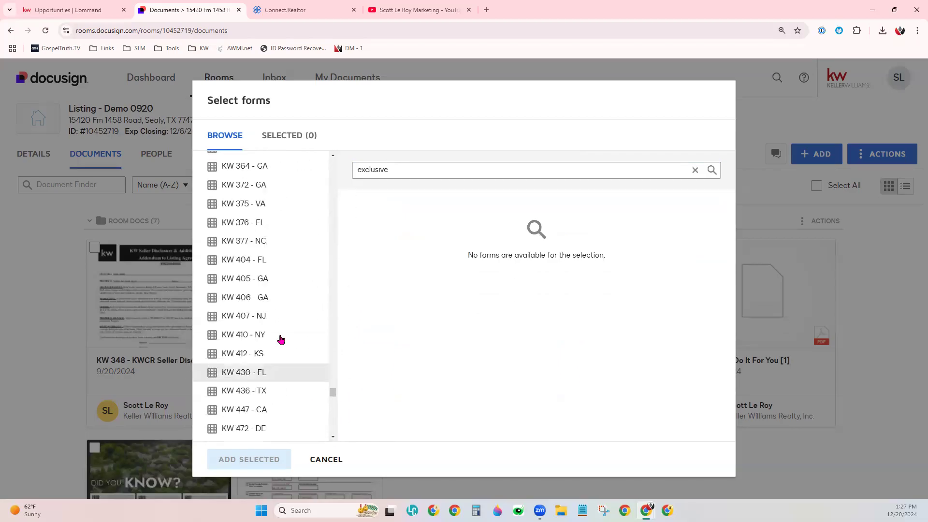
{"action": "scroll", "coordinate": [280, 339], "scroll_direction": "up", "scroll_amount": 20}
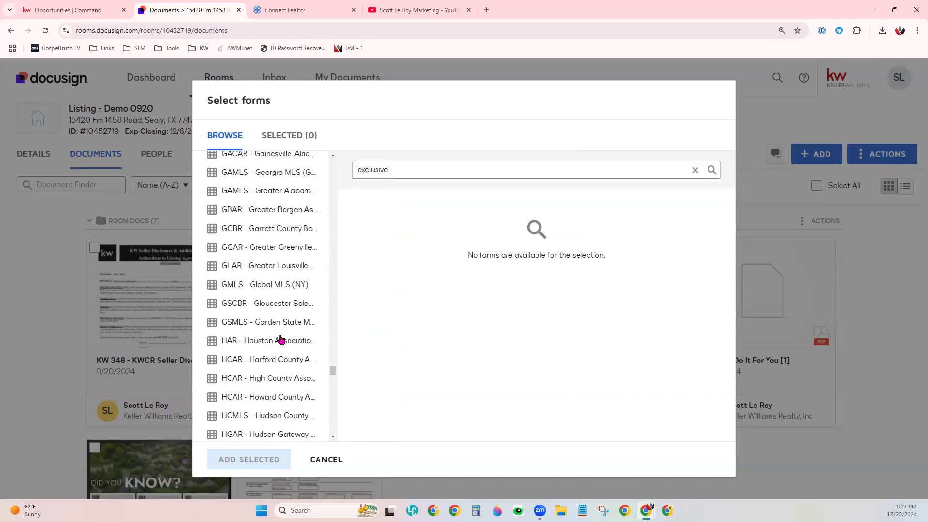
{"action": "scroll", "coordinate": [280, 339], "scroll_direction": "up", "scroll_amount": 10}
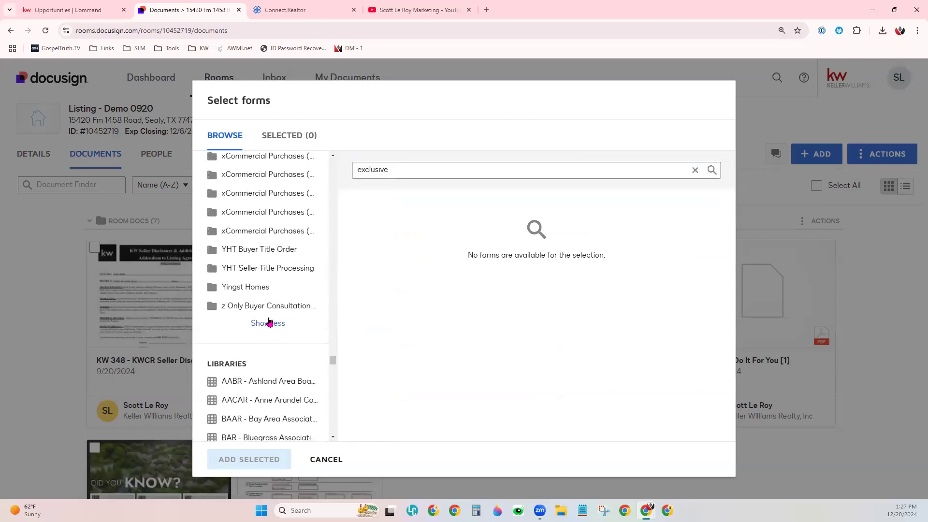
{"action": "scroll", "coordinate": [270, 321], "scroll_direction": "down", "scroll_amount": 20}
{"action": "scroll", "coordinate": [281, 387], "scroll_direction": "up", "scroll_amount": 1}
{"action": "scroll", "coordinate": [285, 423], "scroll_direction": "down", "scroll_amount": 1}
{"action": "scroll", "coordinate": [263, 426], "scroll_direction": "up", "scroll_amount": 6}
{"action": "scroll", "coordinate": [264, 389], "scroll_direction": "up", "scroll_amount": 6}
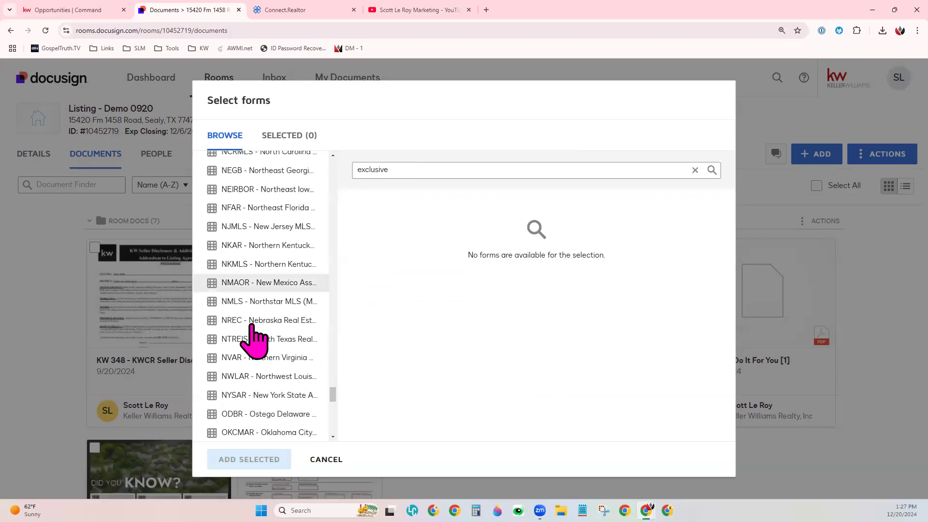
{"action": "scroll", "coordinate": [240, 326], "scroll_direction": "up", "scroll_amount": 10}
{"action": "scroll", "coordinate": [261, 320], "scroll_direction": "up", "scroll_amount": 5}
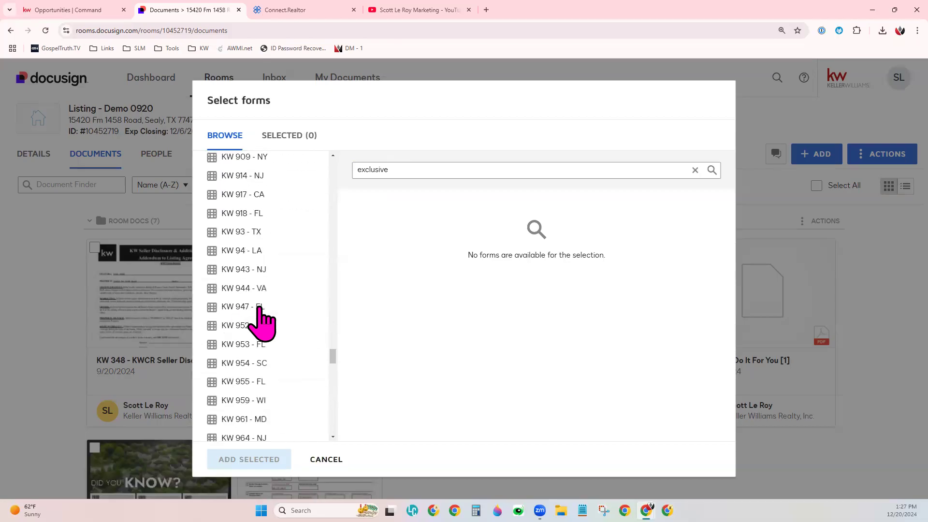
{"action": "left_click_drag", "start_coordinate": [333, 358], "coordinate": [333, 161]}
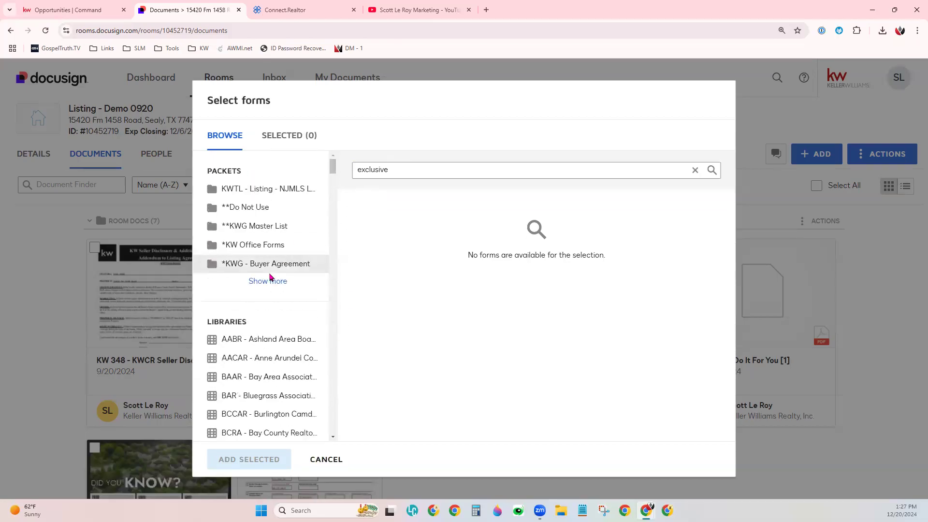
- Check the **Do Not Use and *KWG - Buyer Agreement packets and the AACAR - Anne Arundel library for forms matching "exclusive"
{"action": "left_click", "coordinate": [251, 207]}
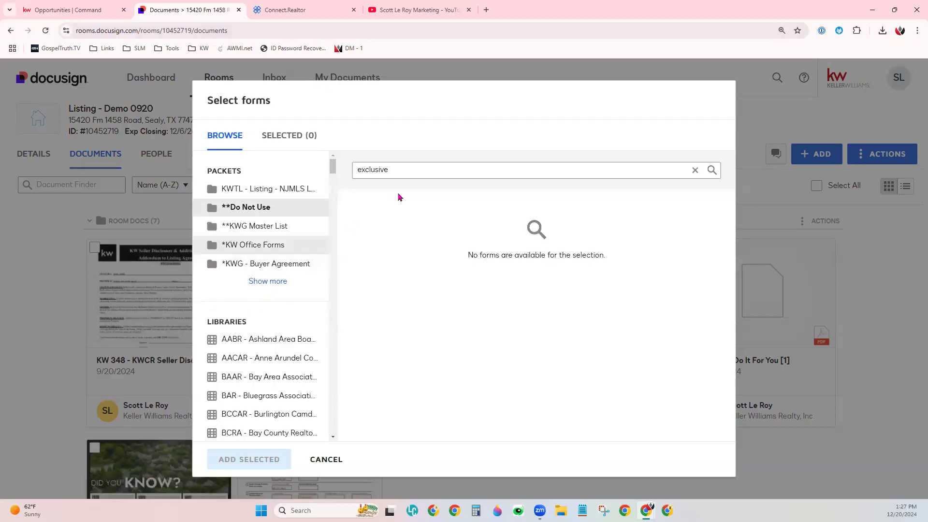
{"action": "left_click", "coordinate": [255, 264]}
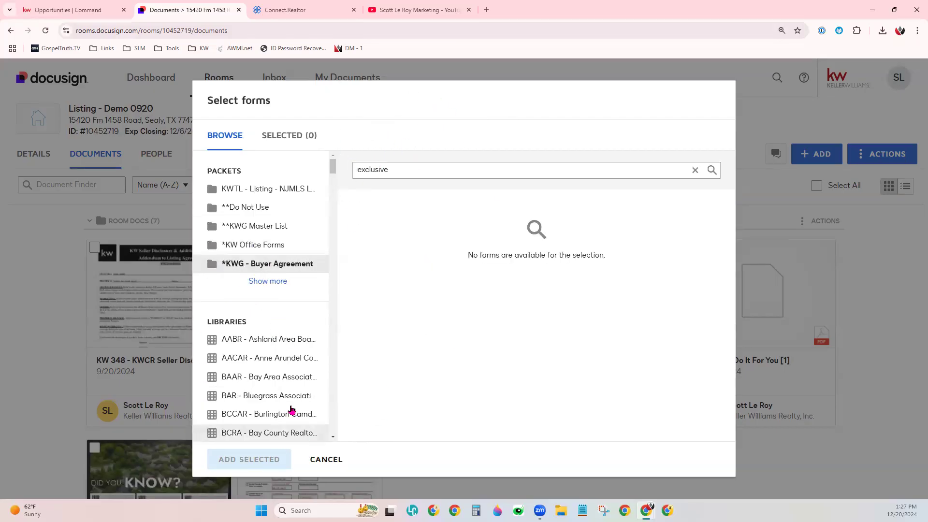
{"action": "left_click", "coordinate": [265, 358]}
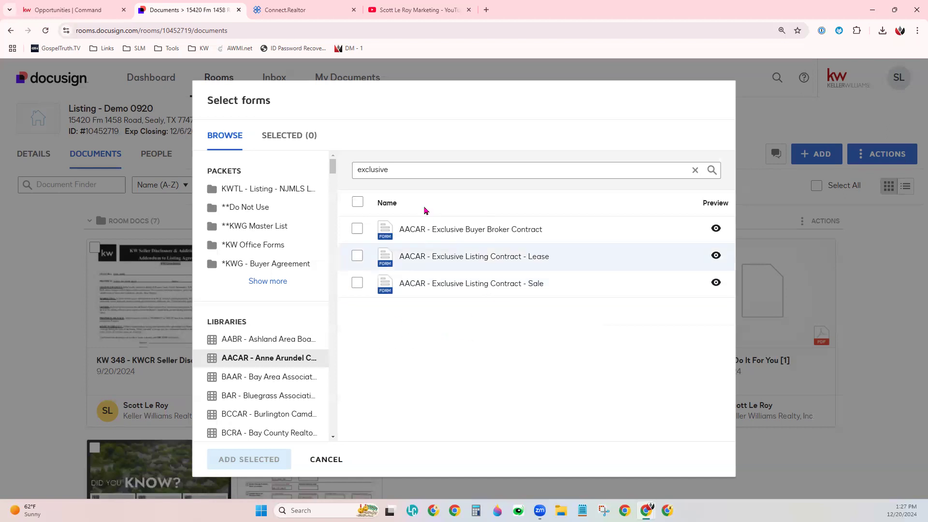
- Select the AACAR - Exclusive Listing Contract - Lease form
{"action": "left_click", "coordinate": [383, 170]}
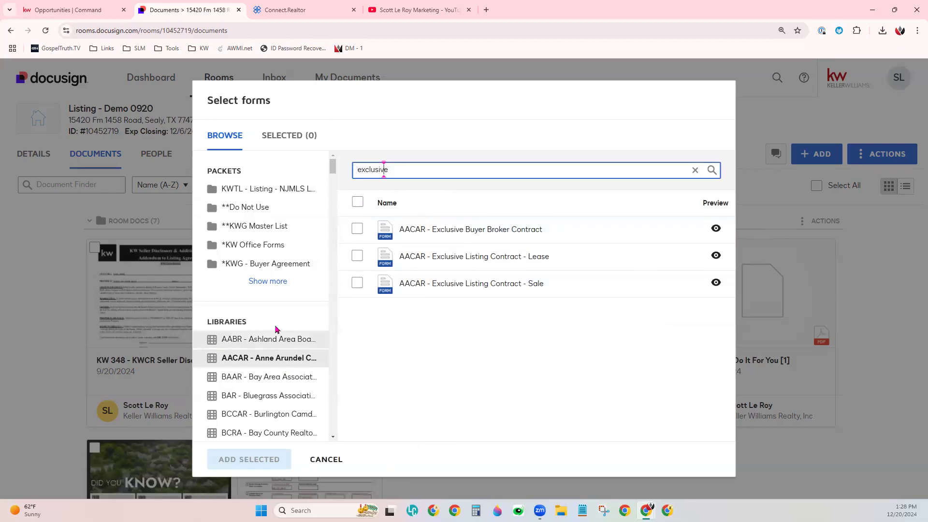
{"action": "scroll", "coordinate": [275, 405], "scroll_direction": "down", "scroll_amount": 10}
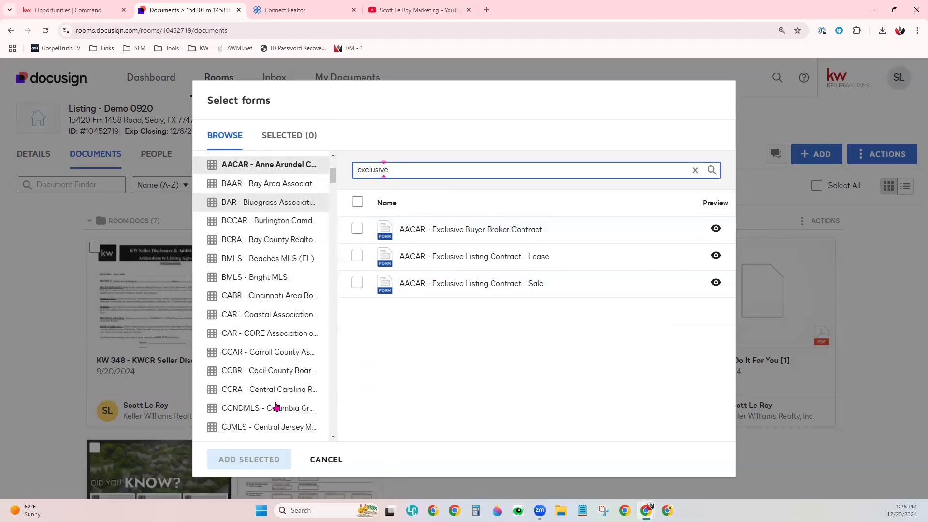
{"action": "left_click", "coordinate": [357, 256]}
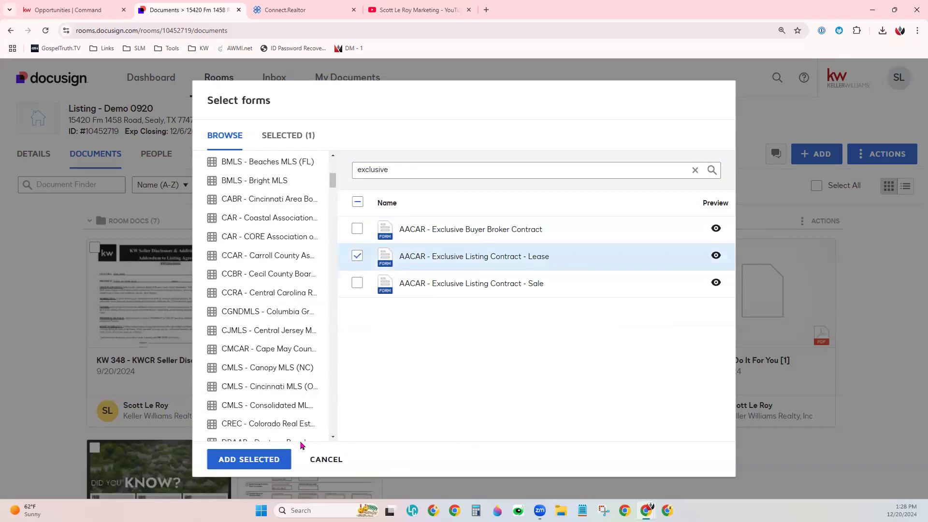
- In the CREC - Colorado library, select the Exclusive Right to Lease Listing Contract and the Open Listing Addendum to Exclusive Right to Sell Listing Contract
{"action": "left_click", "coordinate": [280, 424]}
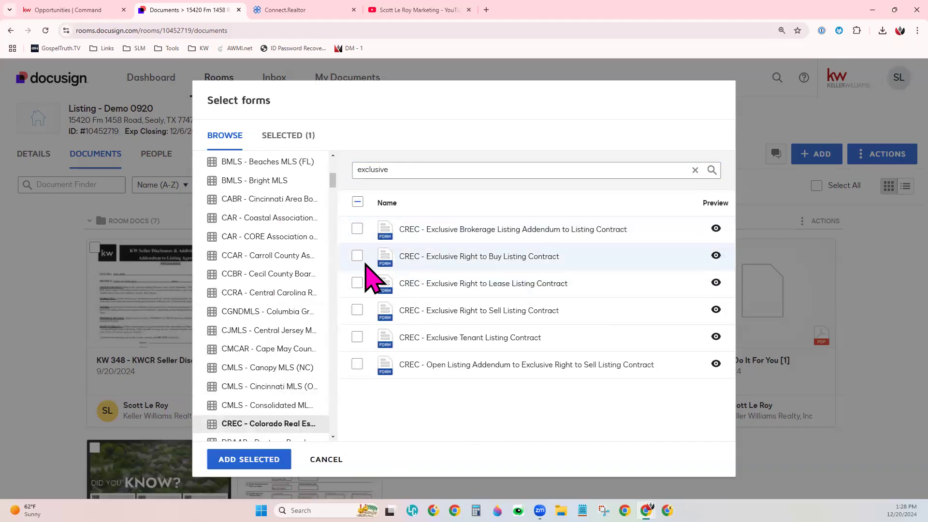
{"action": "left_click", "coordinate": [356, 283]}
{"action": "left_click", "coordinate": [357, 364]}
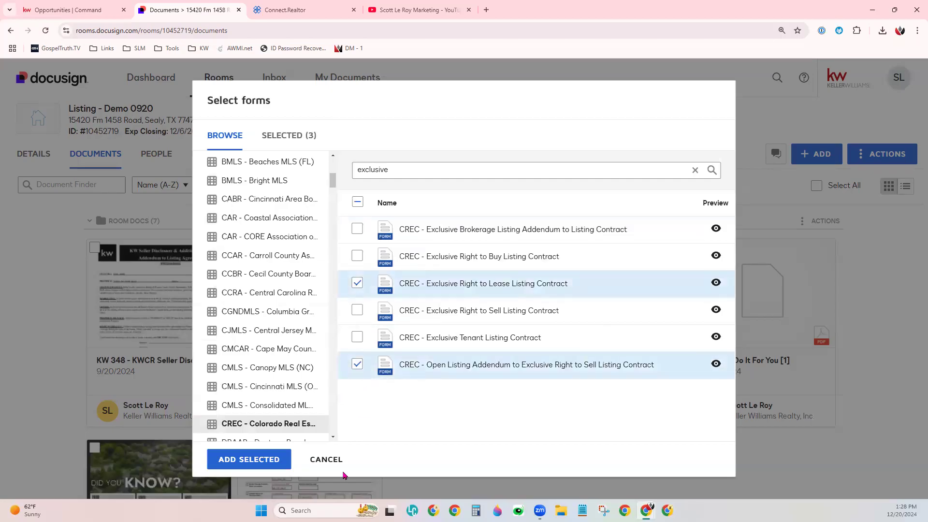
- Review the list of selected forms and add the AACAR form and both CREC forms to the room
{"action": "scroll", "coordinate": [230, 351], "scroll_direction": "down", "scroll_amount": 7}
{"action": "scroll", "coordinate": [297, 416], "scroll_direction": "up", "scroll_amount": 10}
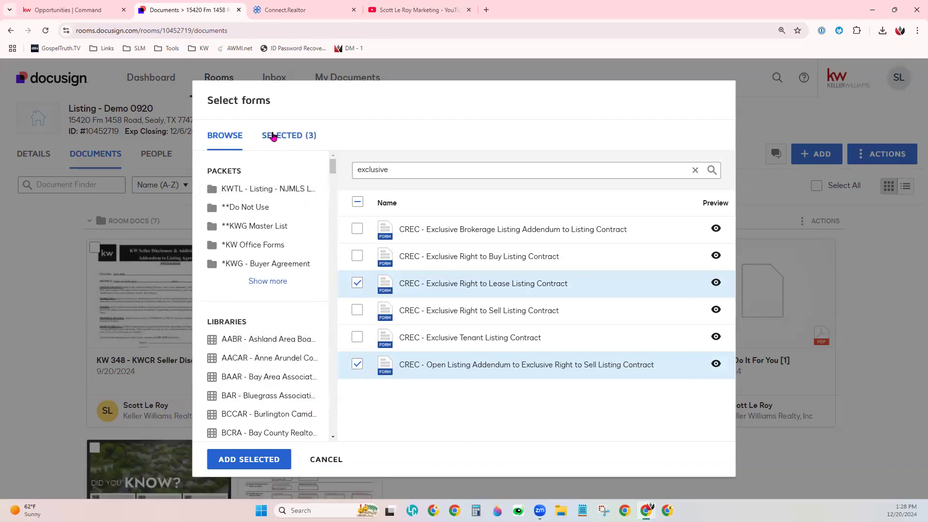
{"action": "left_click", "coordinate": [297, 139]}
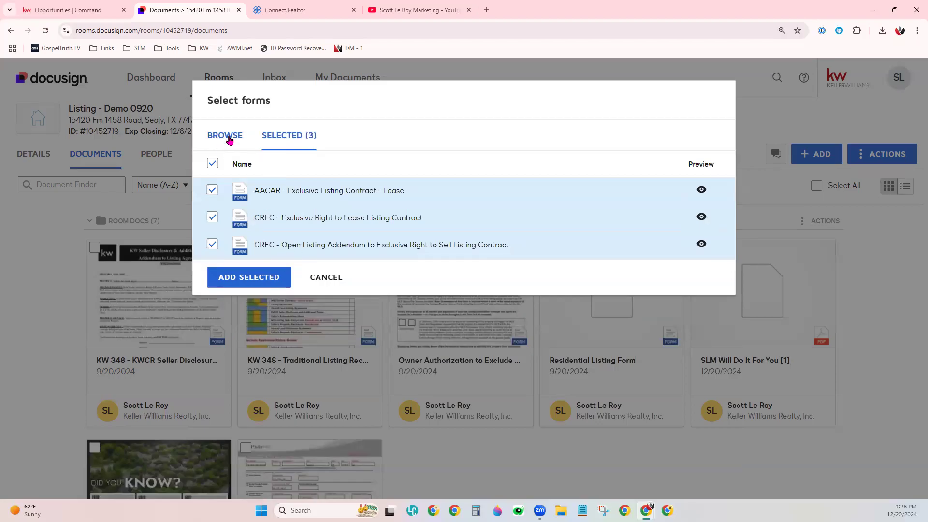
{"action": "left_click", "coordinate": [229, 138]}
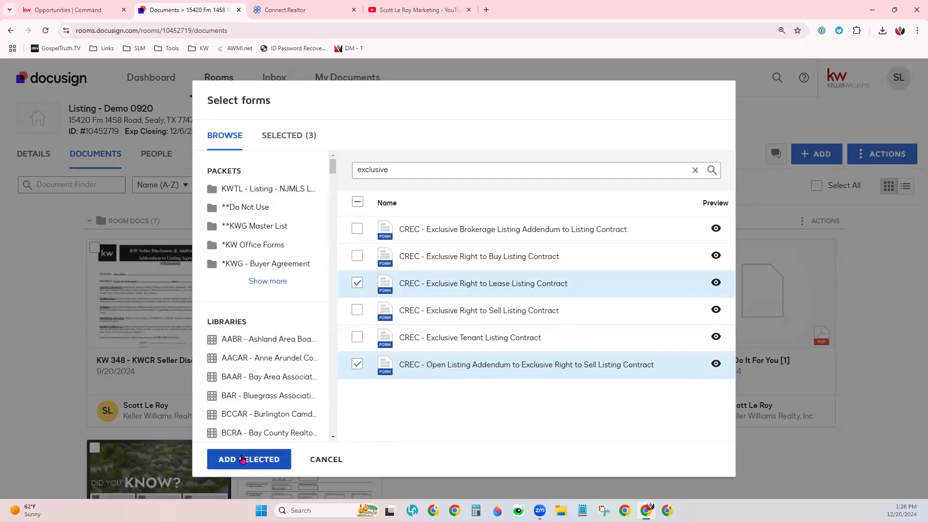
{"action": "left_click", "coordinate": [258, 460]}
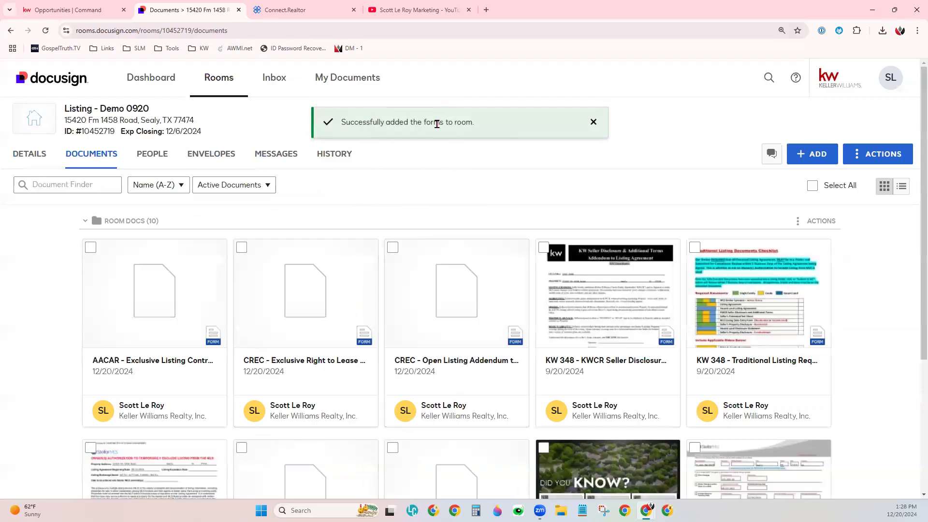
- Look over the room's documents and the available sources for adding more, without choosing one
{"action": "scroll", "coordinate": [853, 375], "scroll_direction": "down", "scroll_amount": 4}
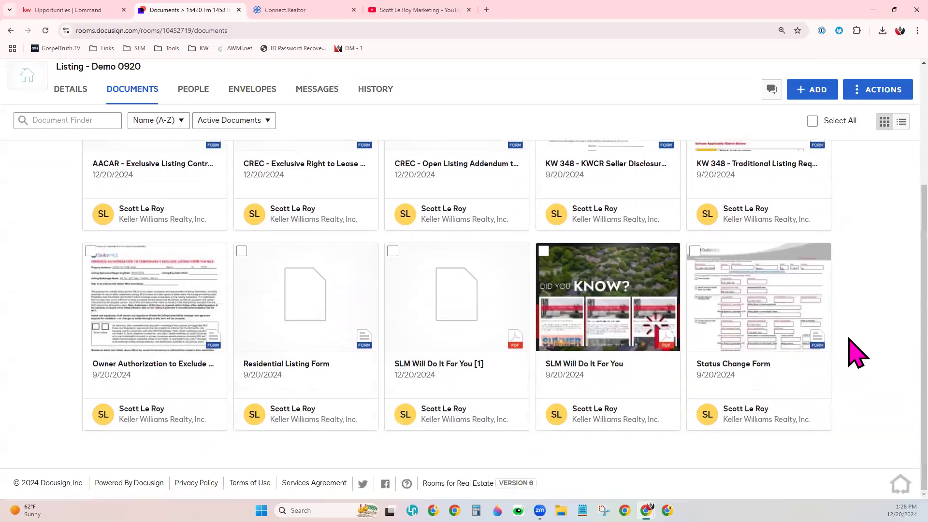
{"action": "scroll", "coordinate": [858, 356], "scroll_direction": "up", "scroll_amount": 4}
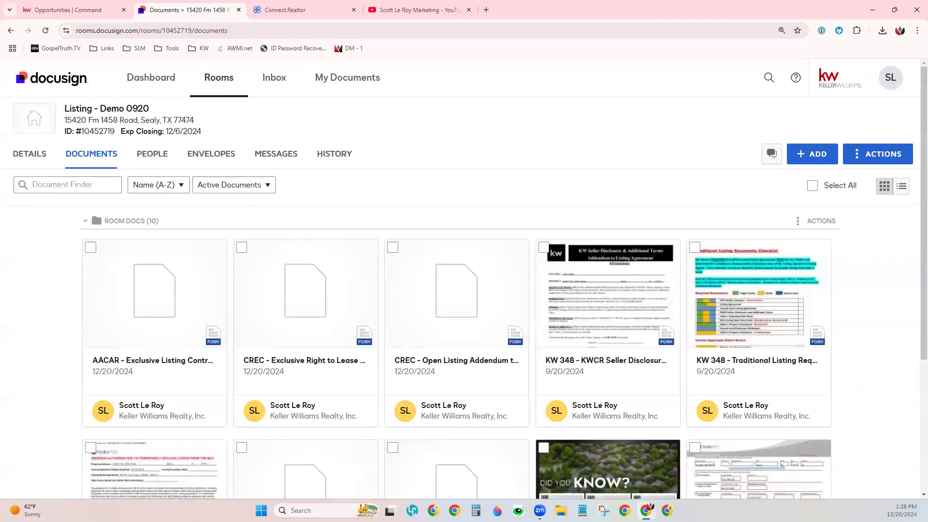
{"action": "left_click", "coordinate": [812, 154]}
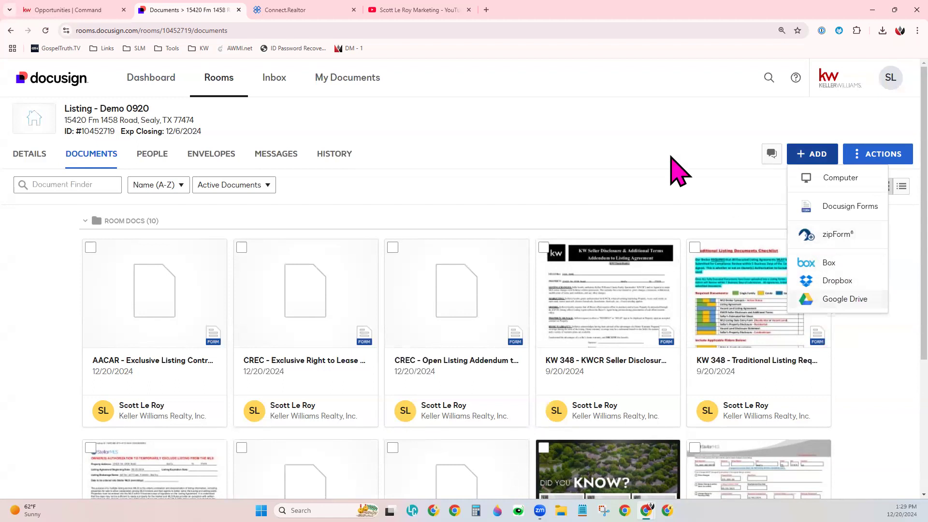
{"action": "left_click", "coordinate": [645, 144]}
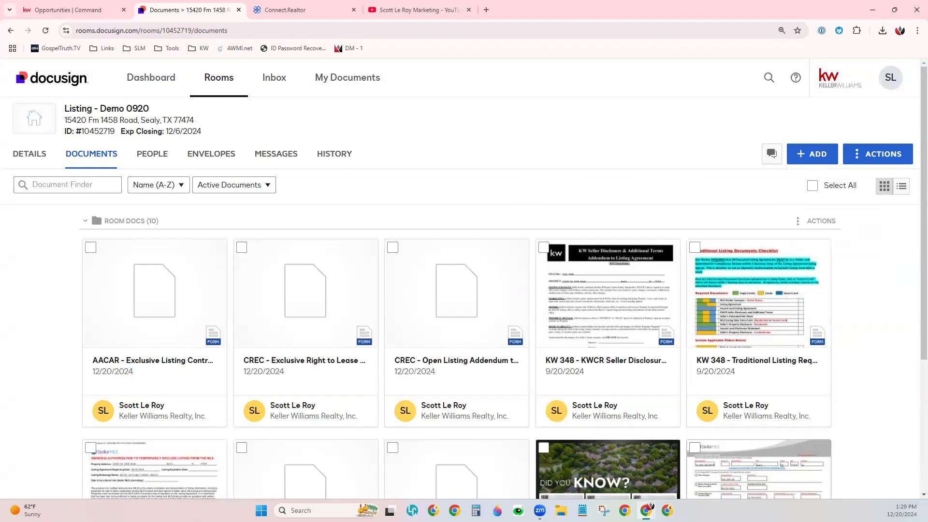
- Upload the SLM Services Flyer file from the Downloads folder in File Explorer to the room's documents
{"action": "left_click", "coordinate": [560, 510]}
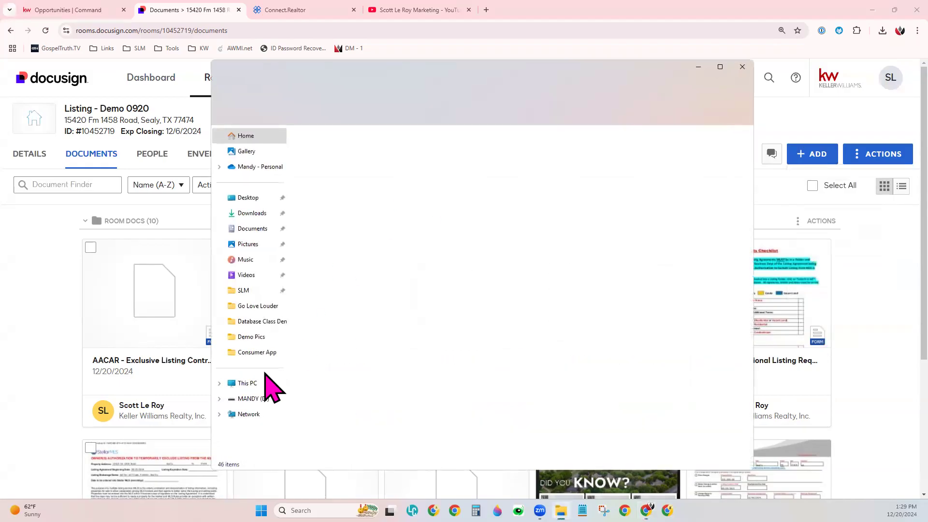
{"action": "left_click", "coordinate": [252, 213]}
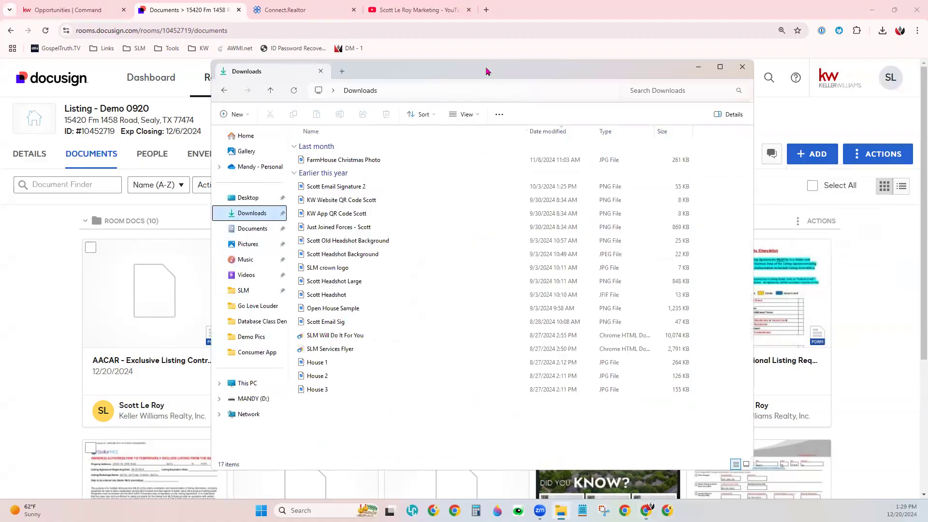
{"action": "left_click_drag", "start_coordinate": [487, 71], "coordinate": [294, 50]}
{"action": "left_click", "coordinate": [144, 329]}
{"action": "left_click_drag", "start_coordinate": [144, 330], "coordinate": [761, 286]}
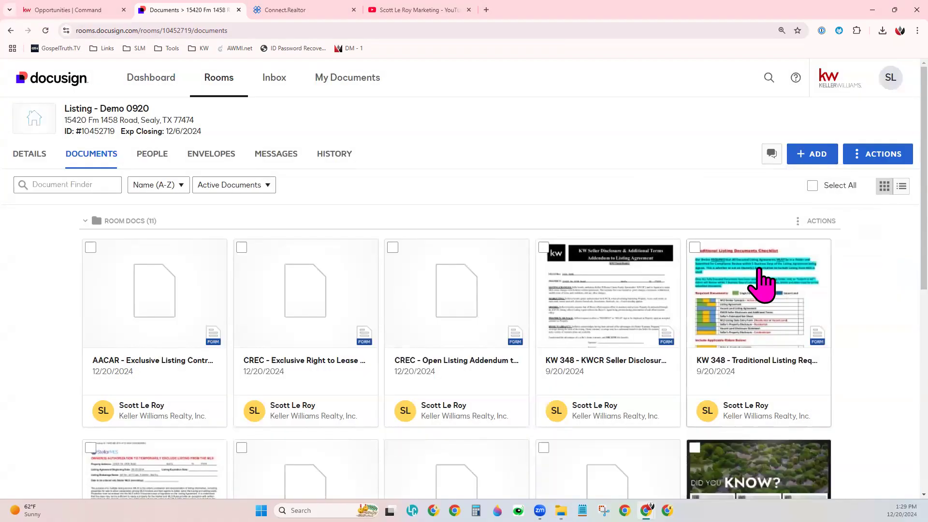
{"action": "scroll", "coordinate": [873, 393], "scroll_direction": "down", "scroll_amount": 4}
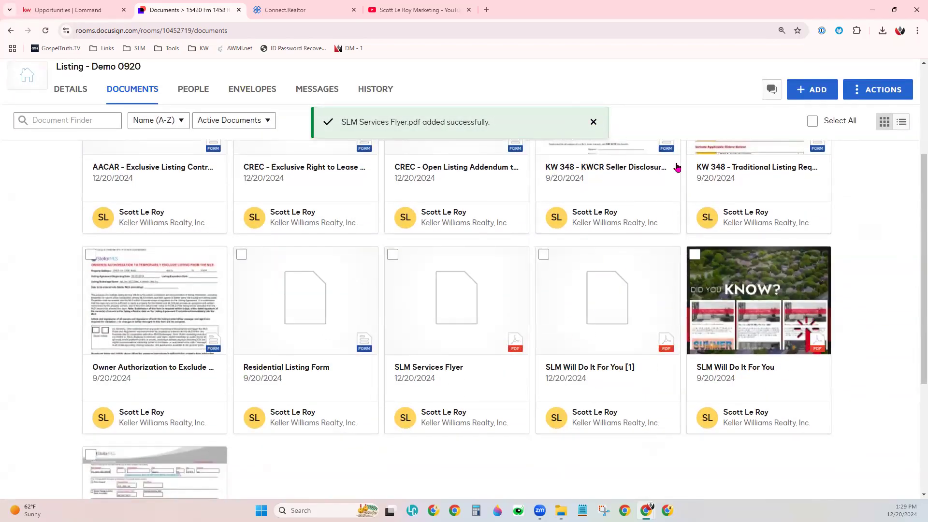
{"action": "scroll", "coordinate": [847, 285], "scroll_direction": "up", "scroll_amount": 4}
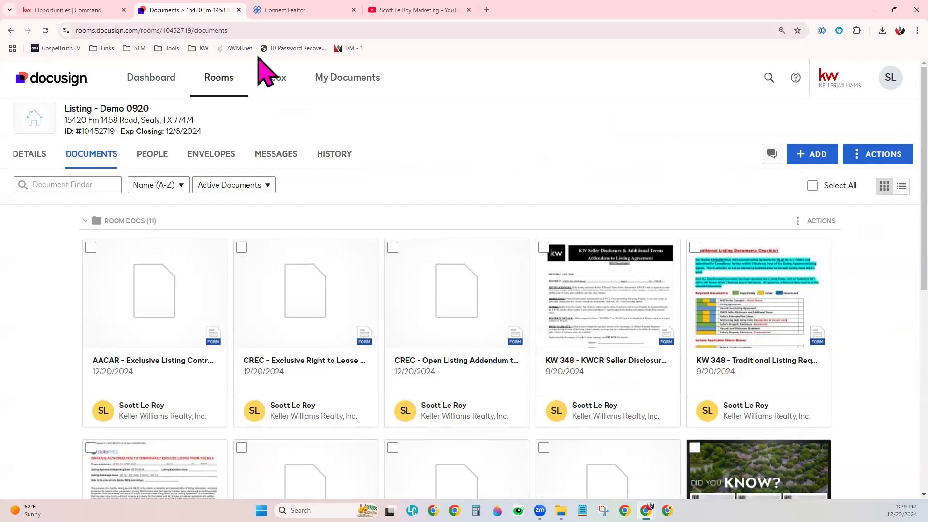
- Examine the DocuSign Inbox and its dedicated e-mail address for receiving documents, and check the account's profile options
{"action": "left_click", "coordinate": [270, 80]}
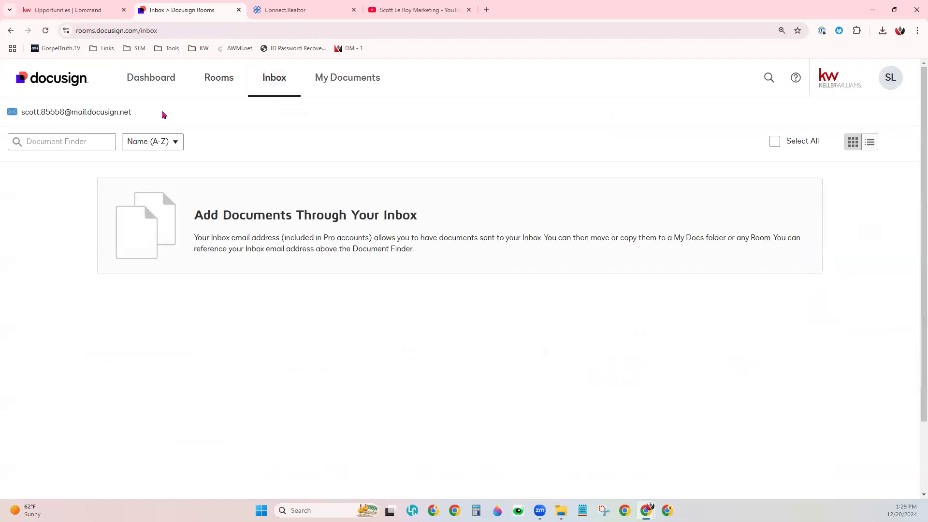
{"action": "left_click_drag", "start_coordinate": [130, 114], "coordinate": [23, 122]}
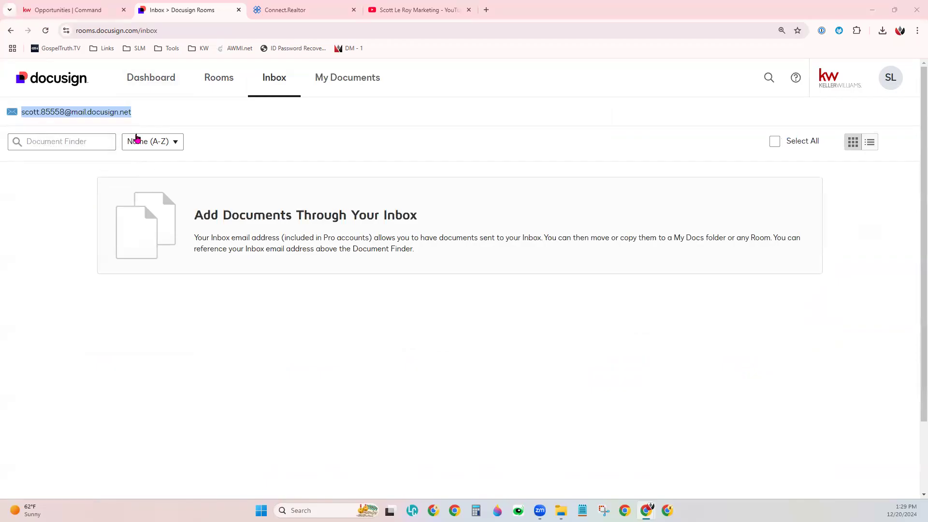
{"action": "mouse_move", "coordinate": [88, 112]}
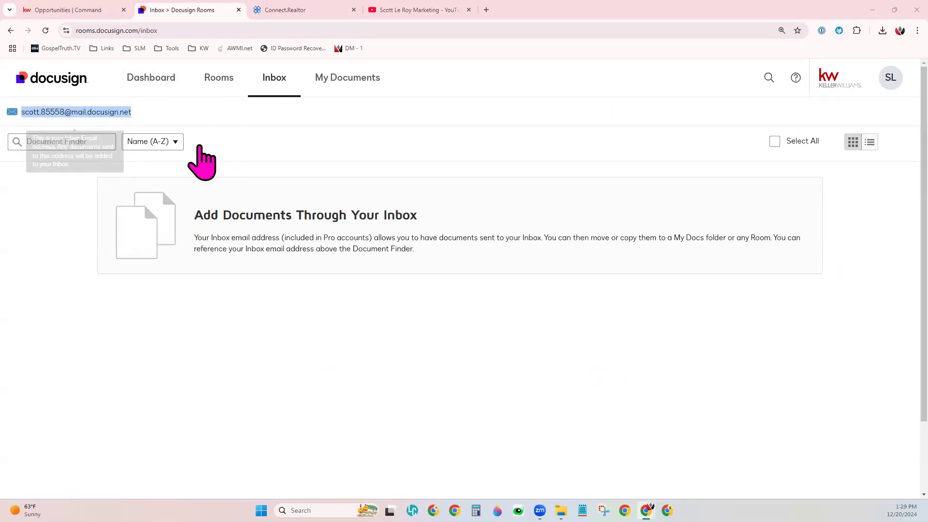
{"action": "left_click", "coordinate": [199, 333]}
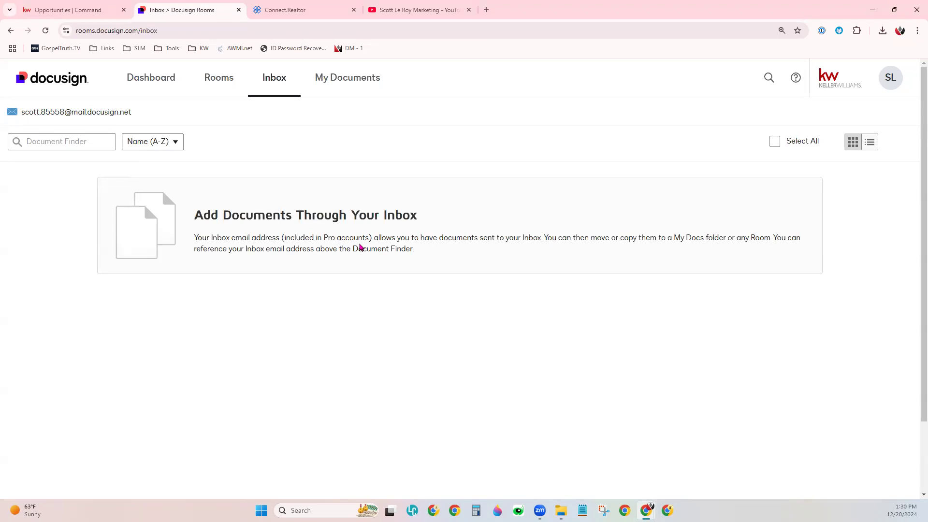
{"action": "mouse_move", "coordinate": [24, 118]}
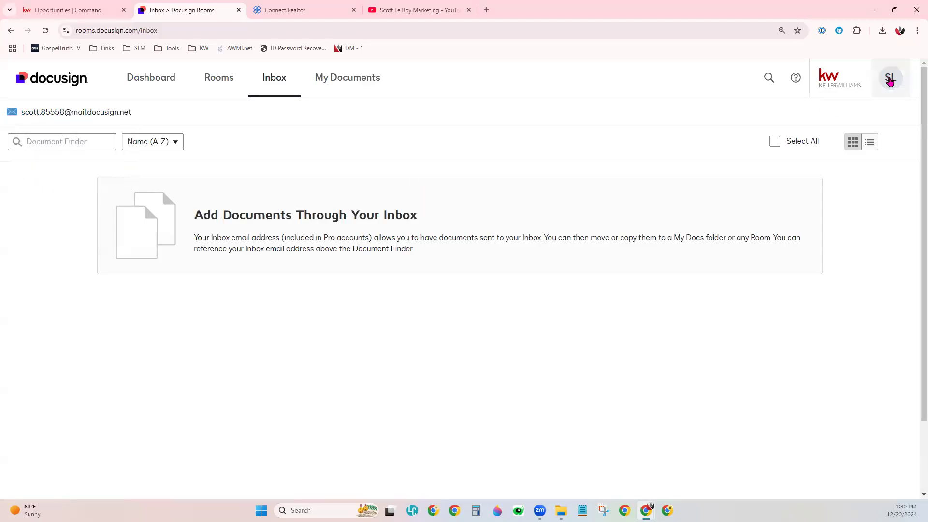
{"action": "left_click", "coordinate": [882, 67]}
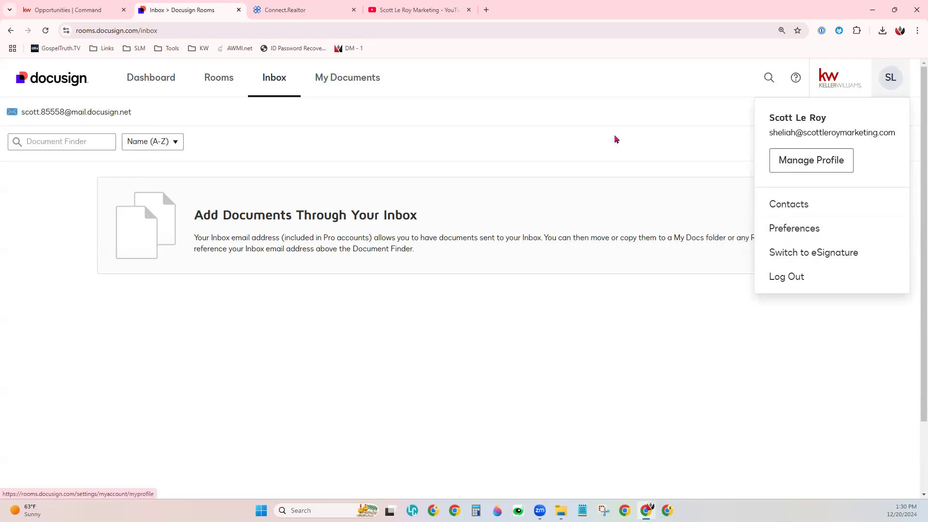
{"action": "left_click", "coordinate": [616, 139]}
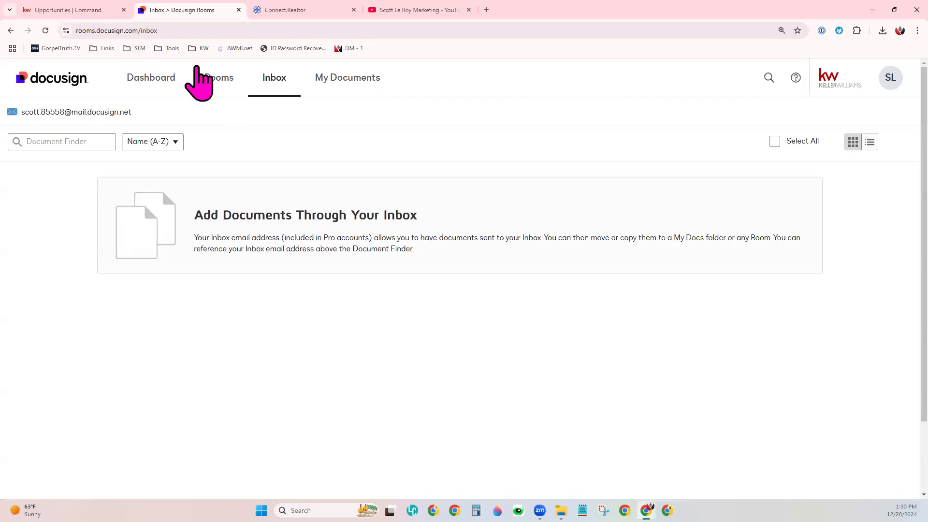
- Search the active rooms for "demo", open the Listing - Demo 0920 room and look over its documents
{"action": "left_click", "coordinate": [219, 78]}
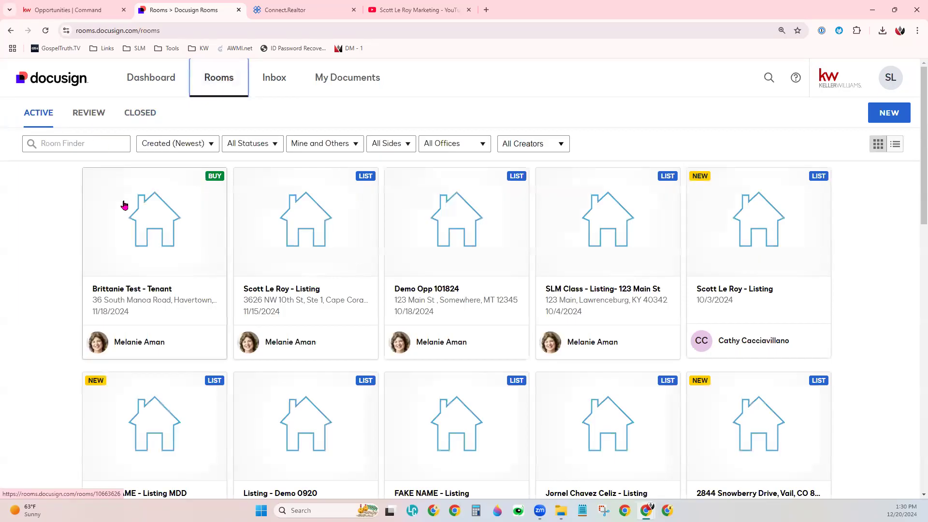
{"action": "scroll", "coordinate": [452, 449], "scroll_direction": "down", "scroll_amount": 2}
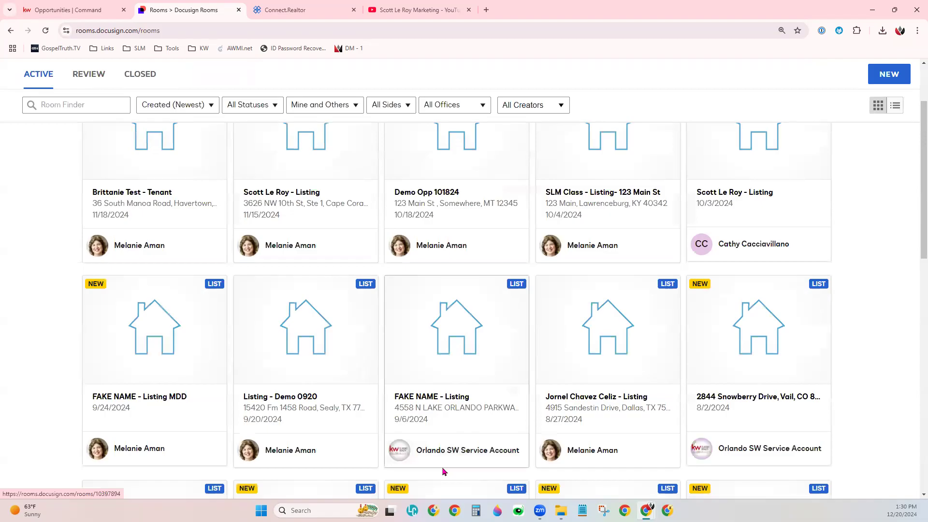
{"action": "scroll", "coordinate": [294, 332], "scroll_direction": "up", "scroll_amount": 2}
{"action": "left_click", "coordinate": [94, 142]}
{"action": "type", "text": "demo"}
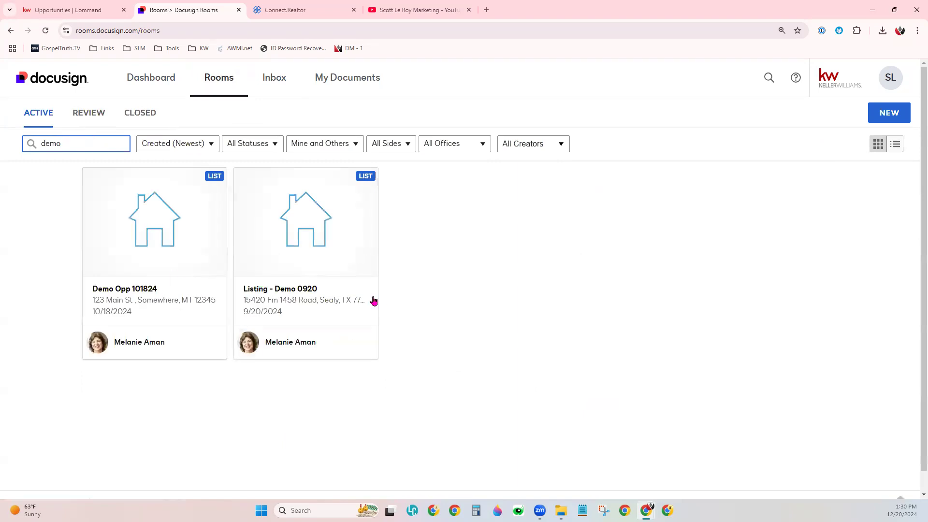
{"action": "left_click", "coordinate": [335, 311]}
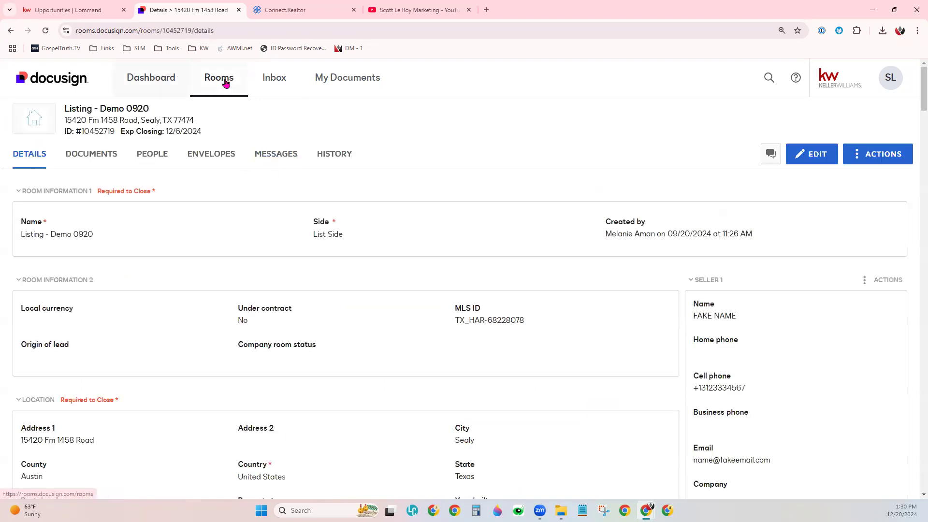
{"action": "left_click", "coordinate": [82, 157]}
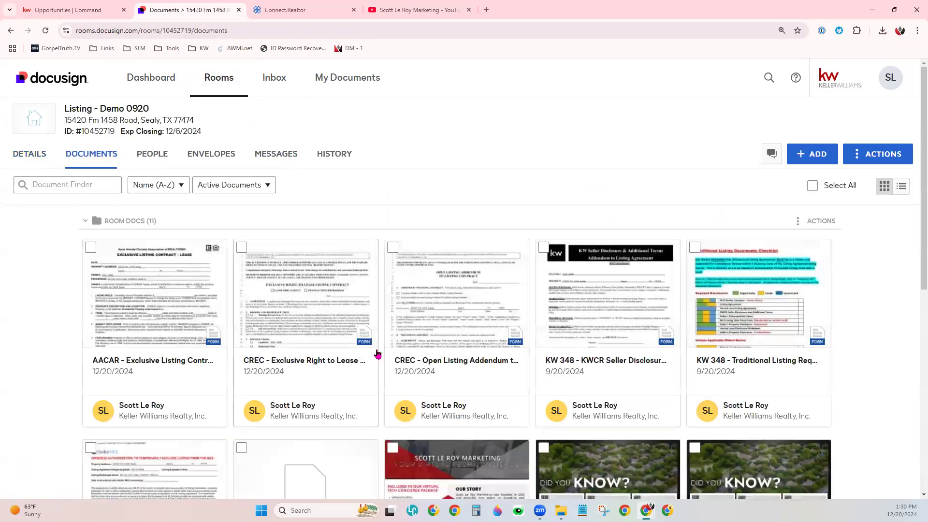
{"action": "scroll", "coordinate": [840, 332], "scroll_direction": "down", "scroll_amount": 1}
{"action": "scroll", "coordinate": [840, 331], "scroll_direction": "up", "scroll_amount": 1}
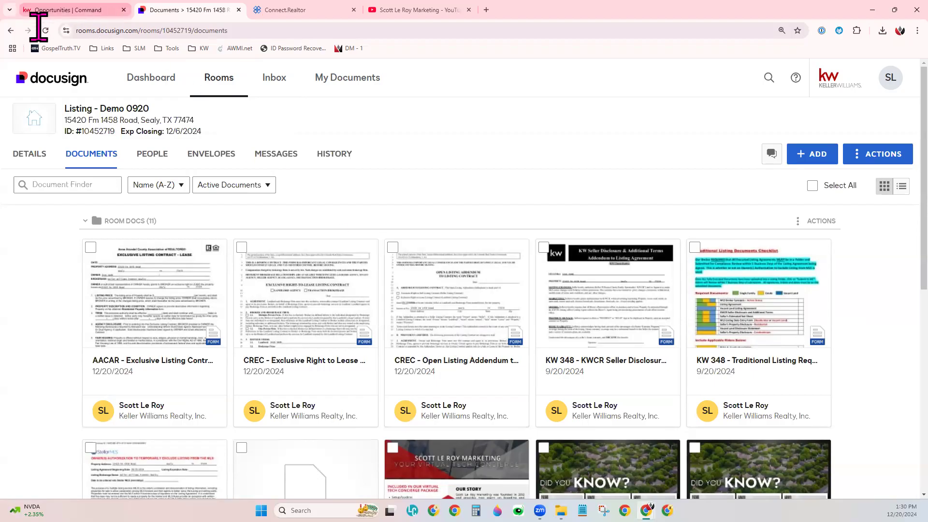
- Switch to KW Command and examine the listing opportunity's details, including key information, key dates and the property address fields
{"action": "left_click", "coordinate": [72, 14]}
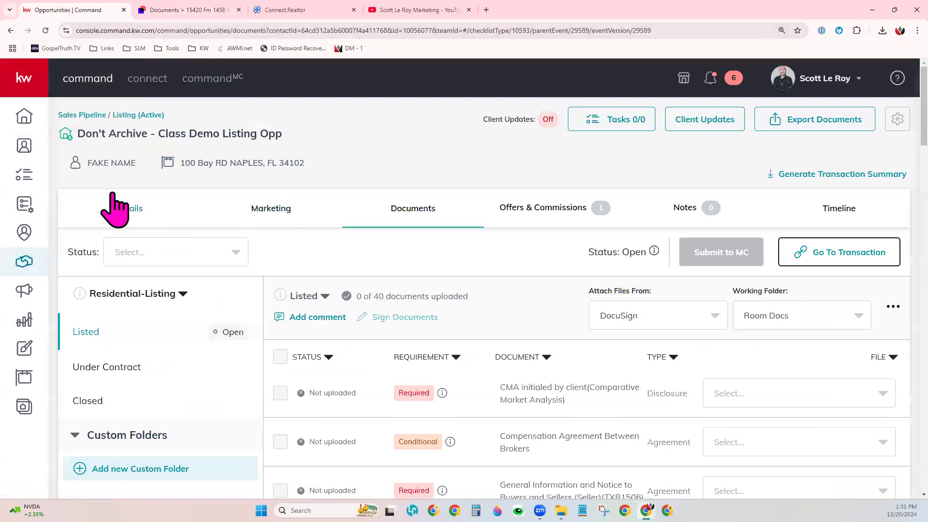
{"action": "left_click", "coordinate": [132, 218]}
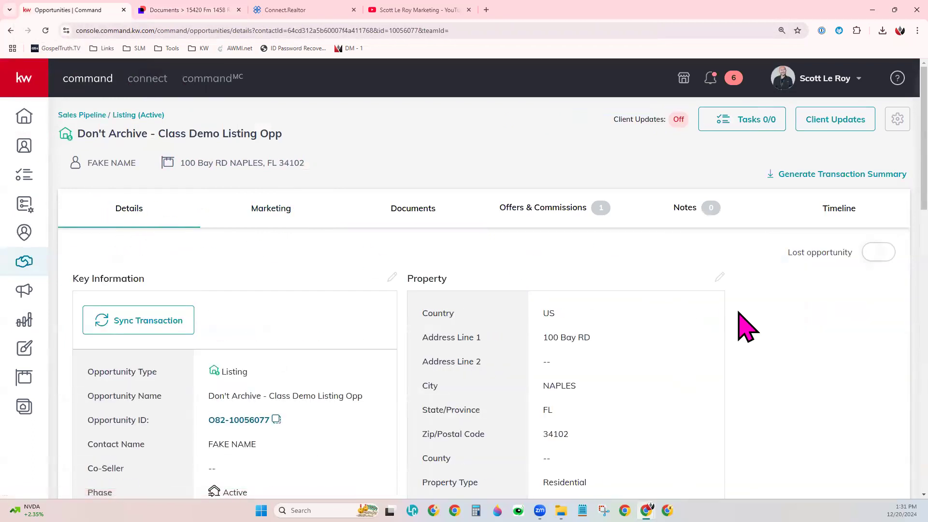
{"action": "scroll", "coordinate": [748, 327], "scroll_direction": "down", "scroll_amount": 2}
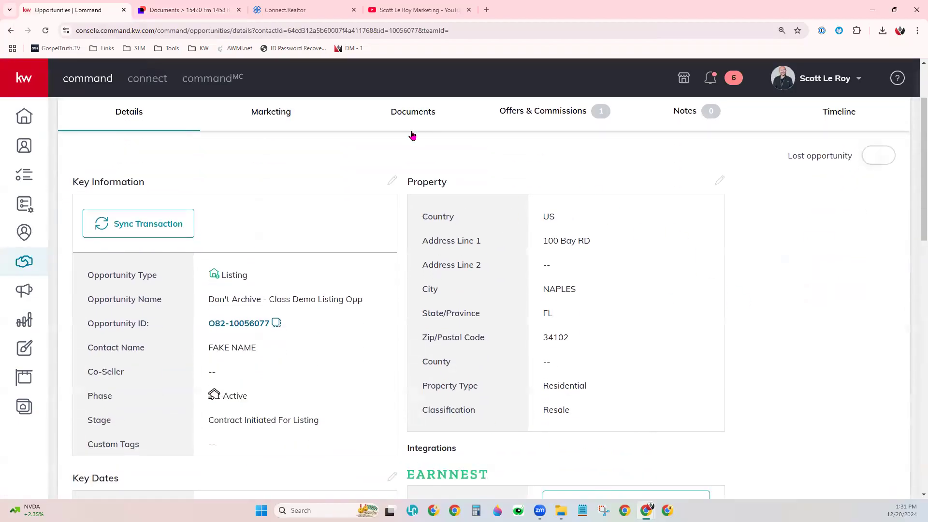
{"action": "scroll", "coordinate": [364, 316], "scroll_direction": "down", "scroll_amount": 3}
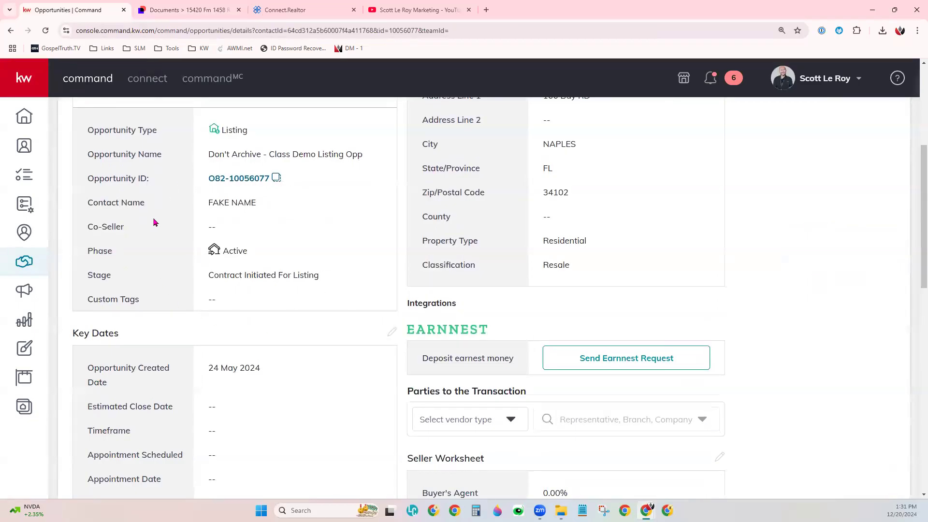
{"action": "scroll", "coordinate": [391, 365], "scroll_direction": "down", "scroll_amount": 2}
{"action": "scroll", "coordinate": [392, 364], "scroll_direction": "down", "scroll_amount": 2}
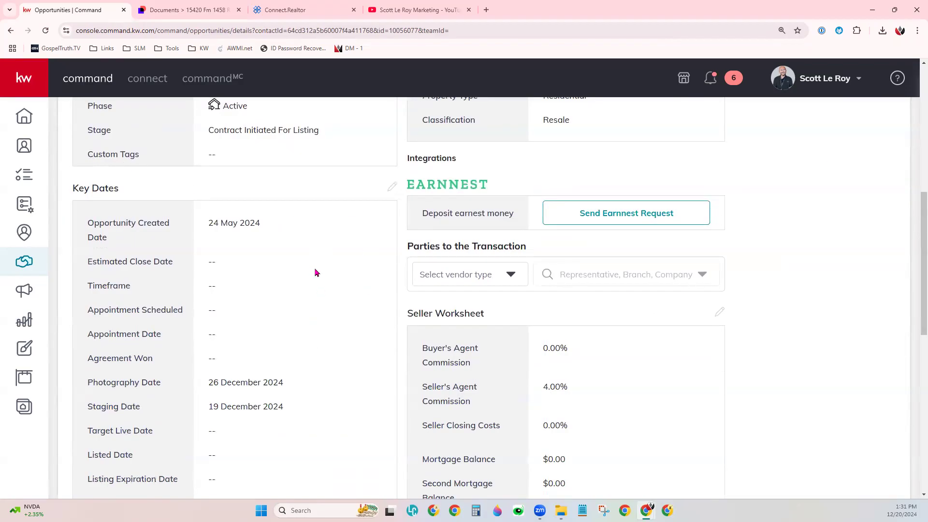
{"action": "scroll", "coordinate": [315, 273], "scroll_direction": "up", "scroll_amount": 7}
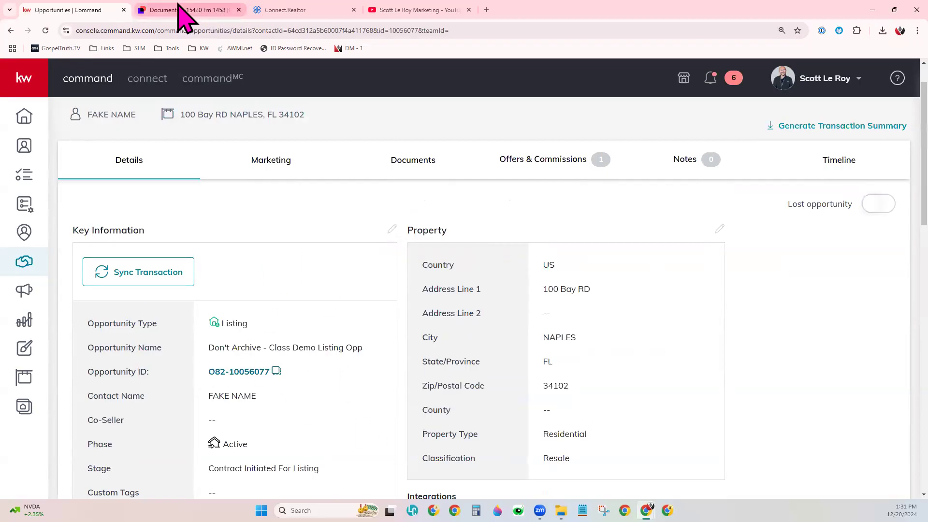
{"action": "mouse_move", "coordinate": [182, 8]}
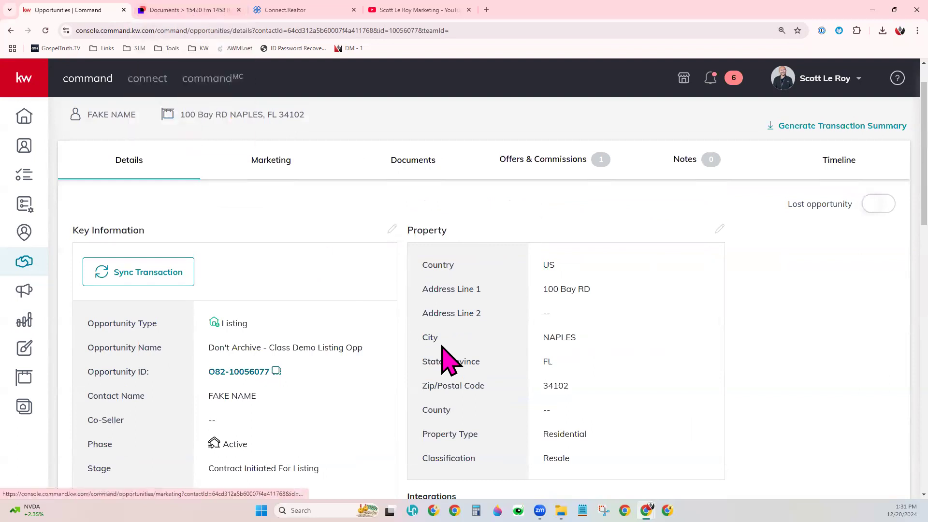
{"action": "left_click_drag", "start_coordinate": [537, 284], "coordinate": [587, 410]}
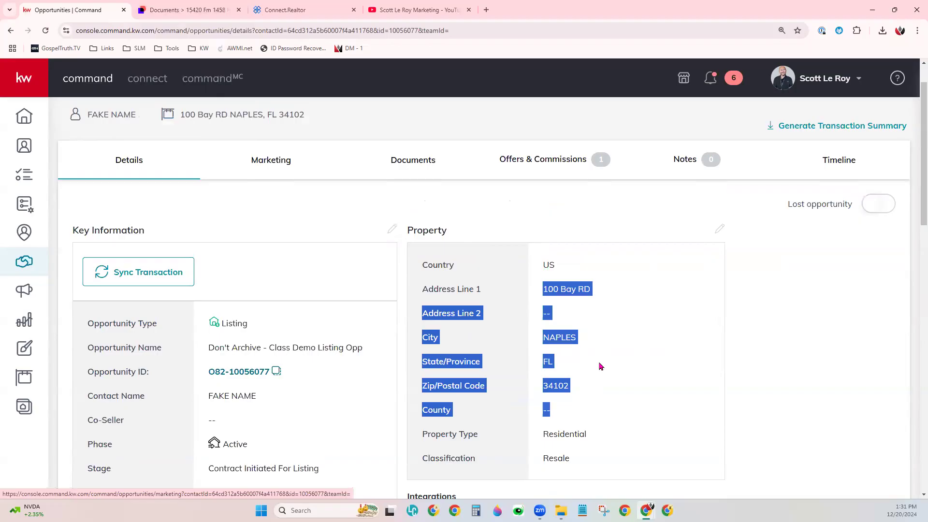
{"action": "left_click", "coordinate": [600, 367]}
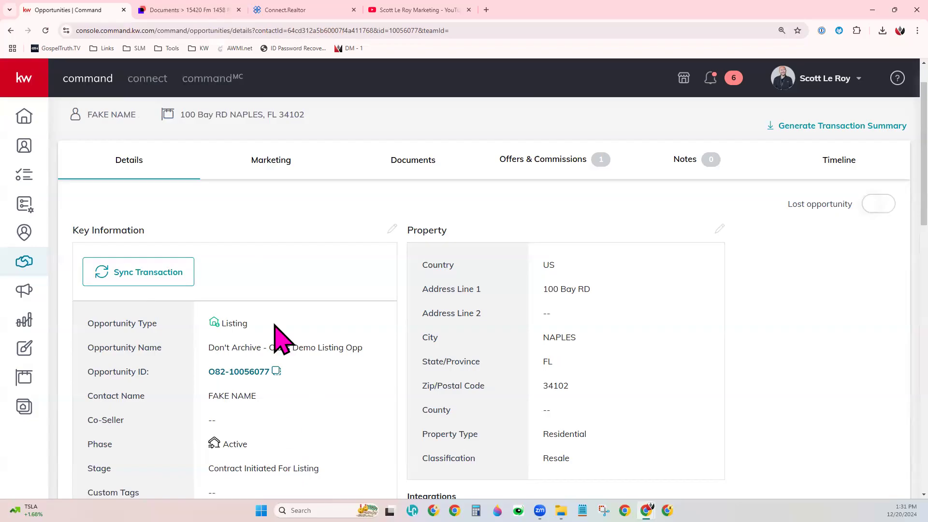
- Switch back to DocuSign Rooms and examine the room's details, from location and listing information to closing and property details
{"action": "left_click", "coordinate": [213, 10]}
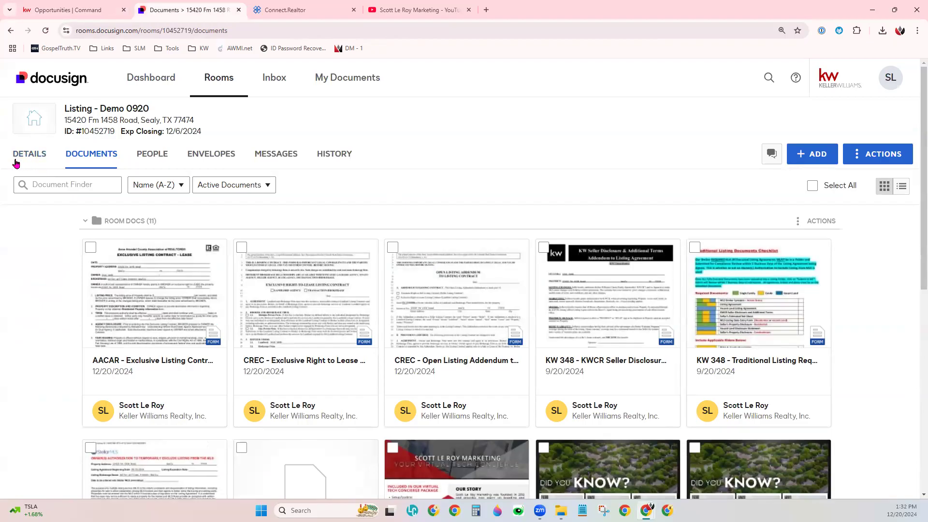
{"action": "left_click", "coordinate": [41, 160]}
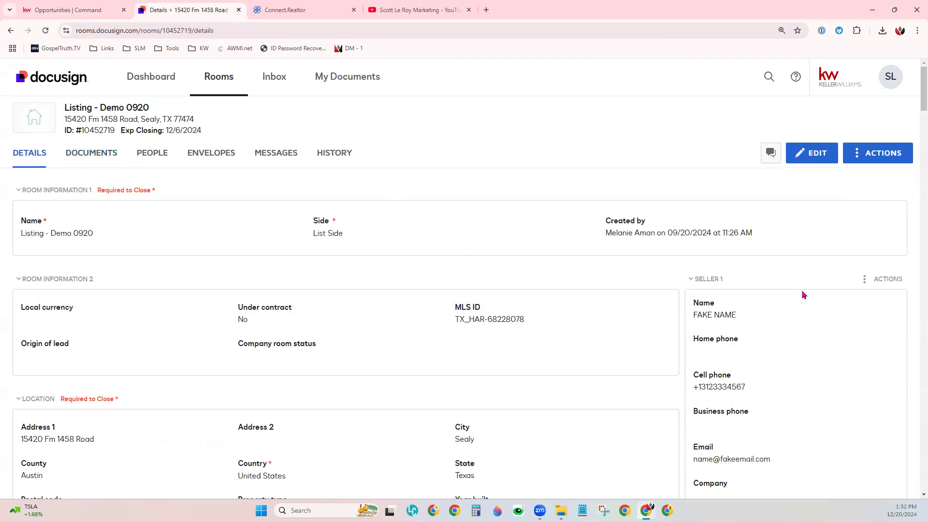
{"action": "scroll", "coordinate": [803, 295], "scroll_direction": "down", "scroll_amount": 5}
{"action": "scroll", "coordinate": [803, 295], "scroll_direction": "down", "scroll_amount": 4}
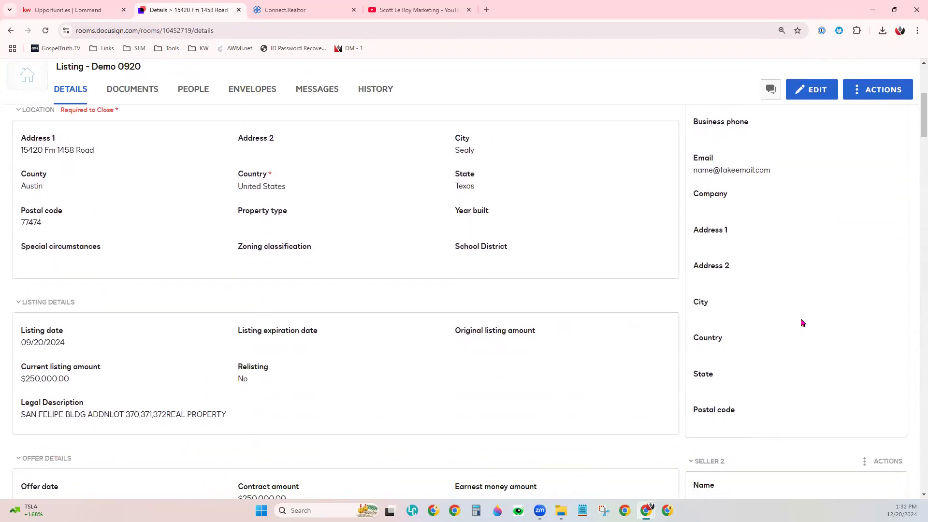
{"action": "scroll", "coordinate": [796, 397], "scroll_direction": "down", "scroll_amount": 6}
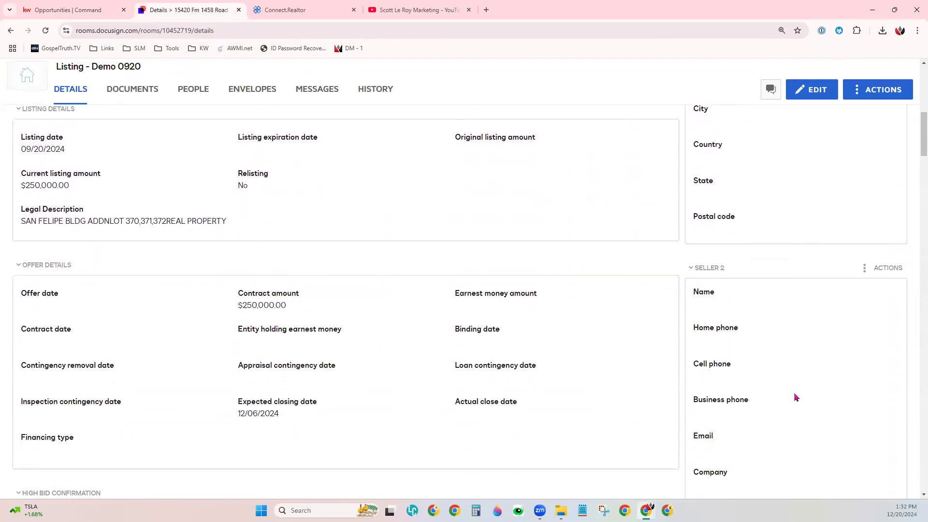
{"action": "scroll", "coordinate": [796, 398], "scroll_direction": "down", "scroll_amount": 2}
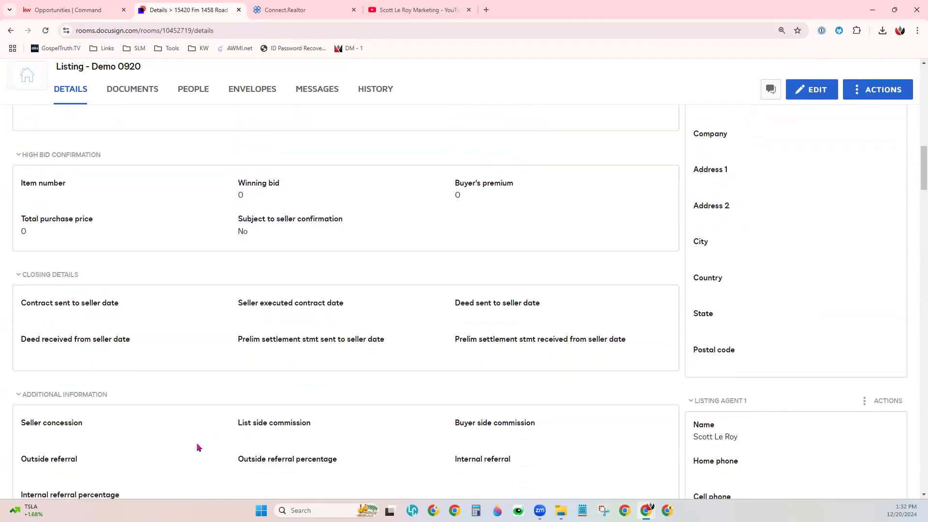
{"action": "scroll", "coordinate": [197, 447], "scroll_direction": "down", "scroll_amount": 3}
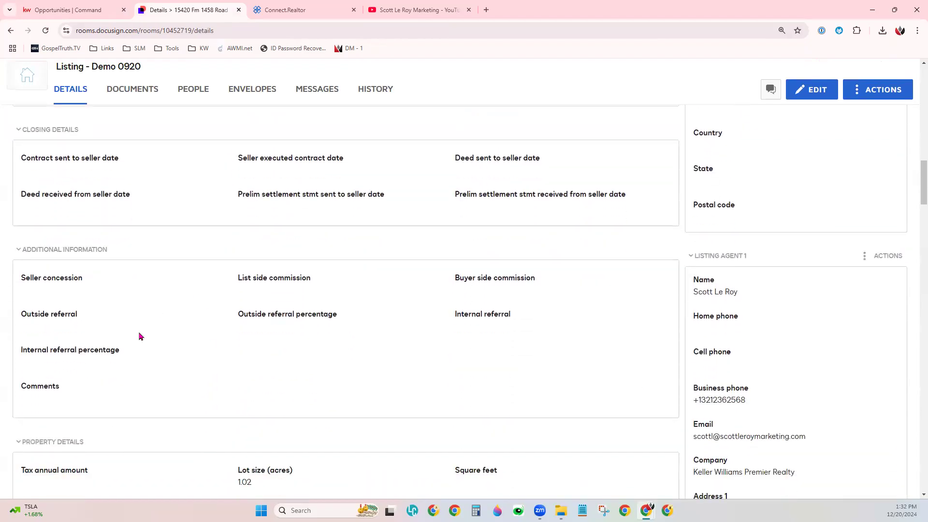
{"action": "scroll", "coordinate": [216, 398], "scroll_direction": "down", "scroll_amount": 3}
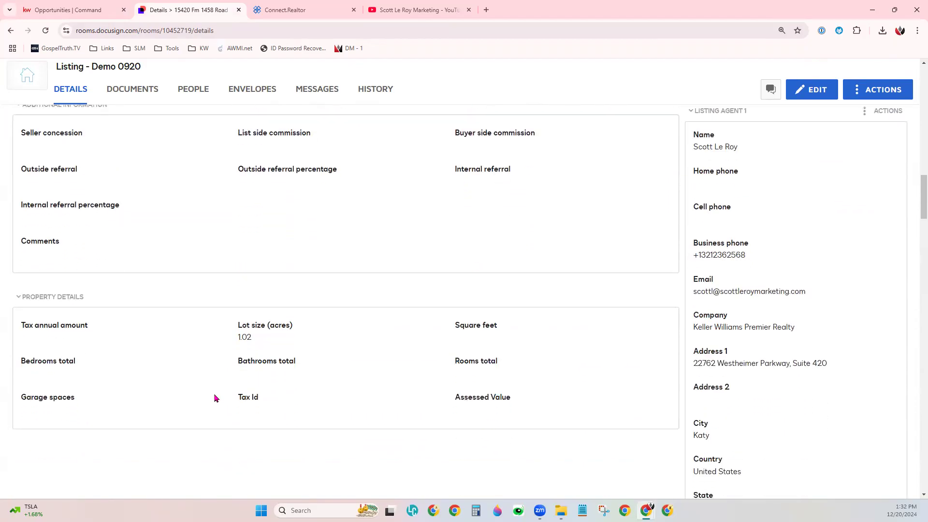
{"action": "scroll", "coordinate": [202, 367], "scroll_direction": "up", "scroll_amount": 5}
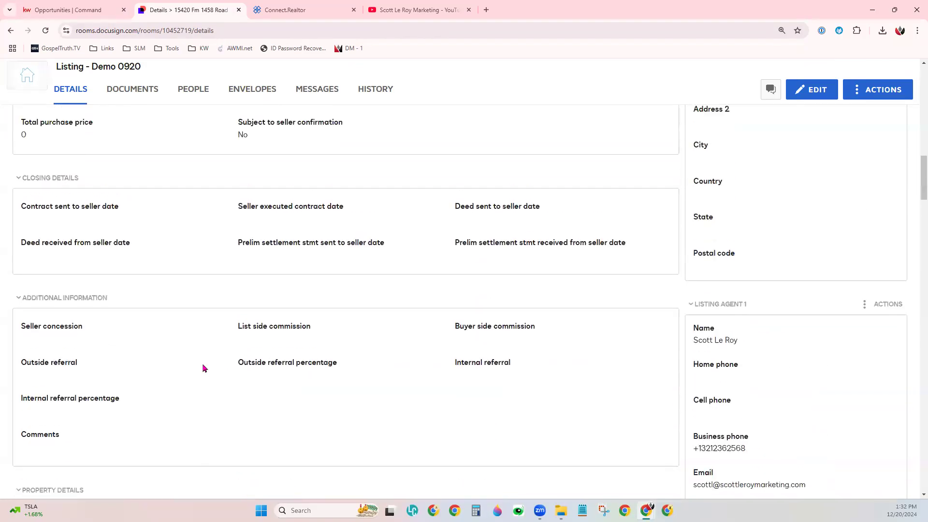
- Review the room's offer, listing and location details again, and open the room's documents
{"action": "scroll", "coordinate": [203, 368], "scroll_direction": "up", "scroll_amount": 6}
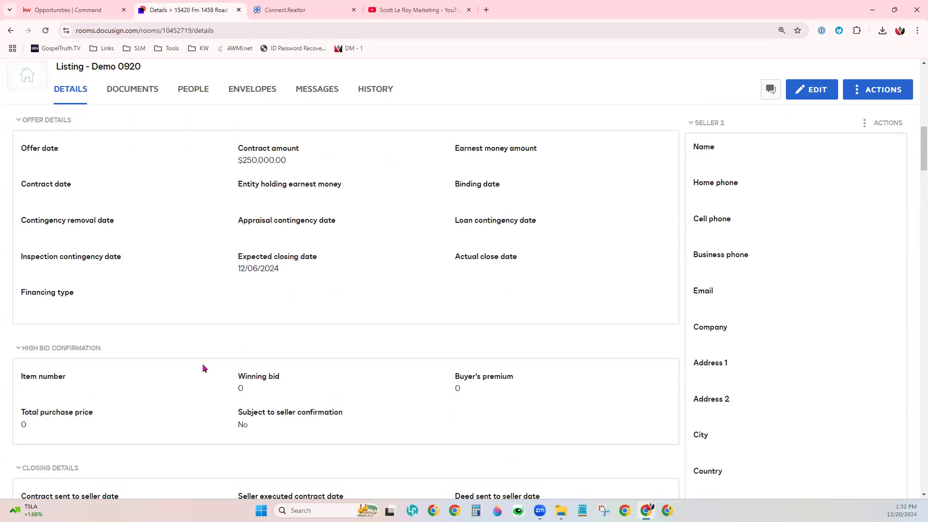
{"action": "scroll", "coordinate": [203, 368], "scroll_direction": "up", "scroll_amount": 1}
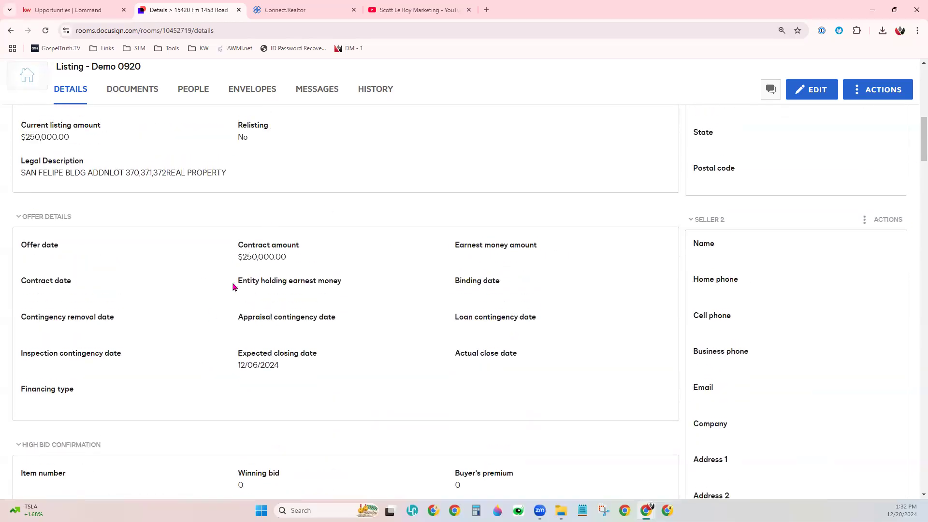
{"action": "scroll", "coordinate": [233, 287], "scroll_direction": "up", "scroll_amount": 1}
{"action": "scroll", "coordinate": [233, 287], "scroll_direction": "up", "scroll_amount": 4}
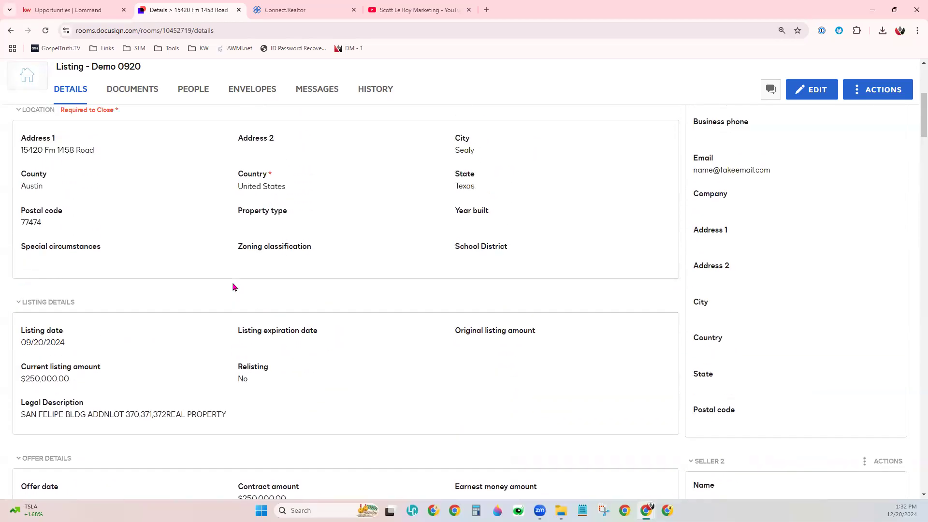
{"action": "scroll", "coordinate": [236, 389], "scroll_direction": "up", "scroll_amount": 2}
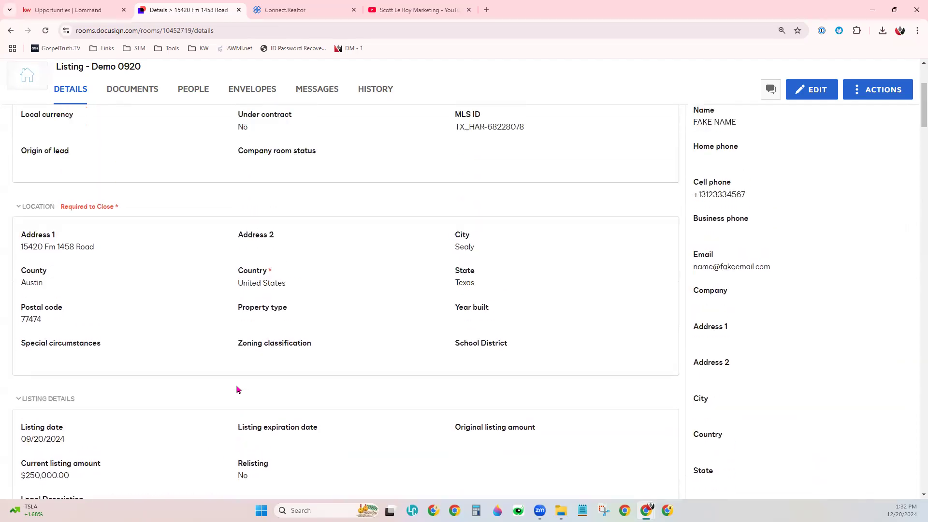
{"action": "scroll", "coordinate": [237, 389], "scroll_direction": "up", "scroll_amount": 4}
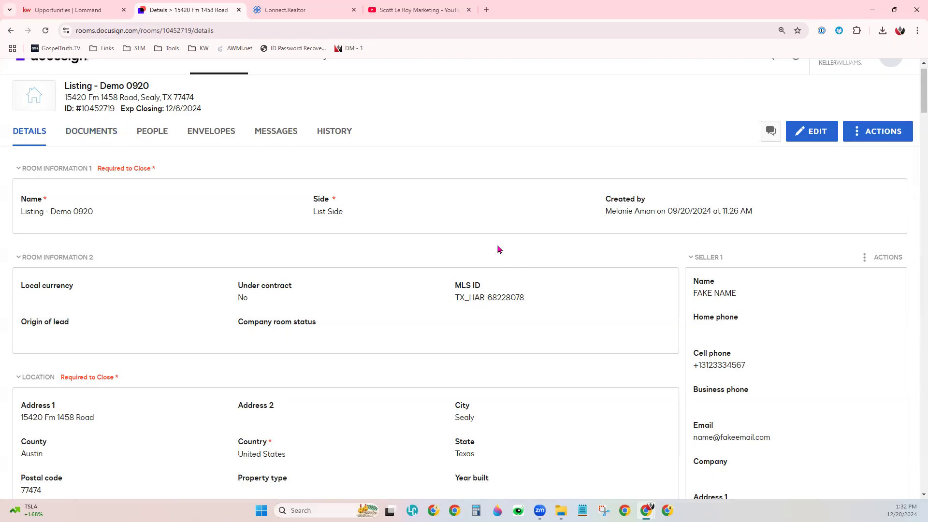
{"action": "left_click", "coordinate": [77, 137]}
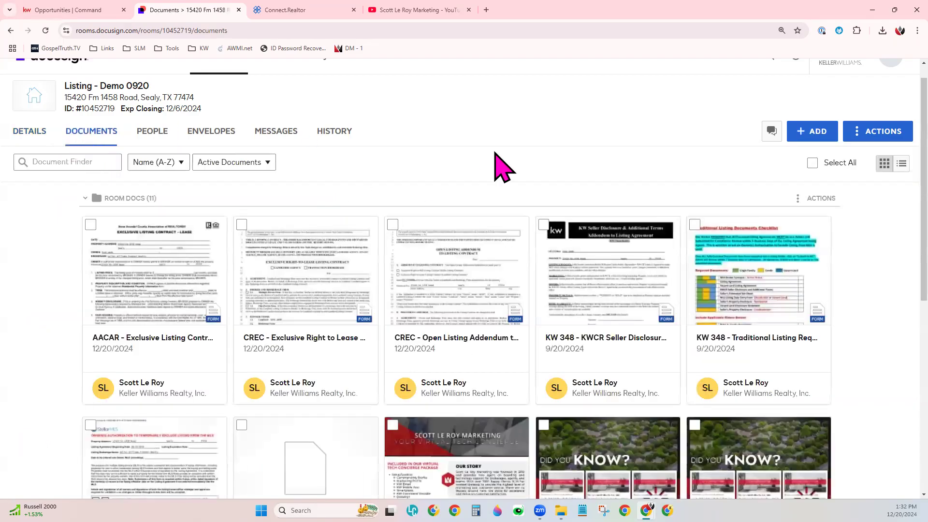
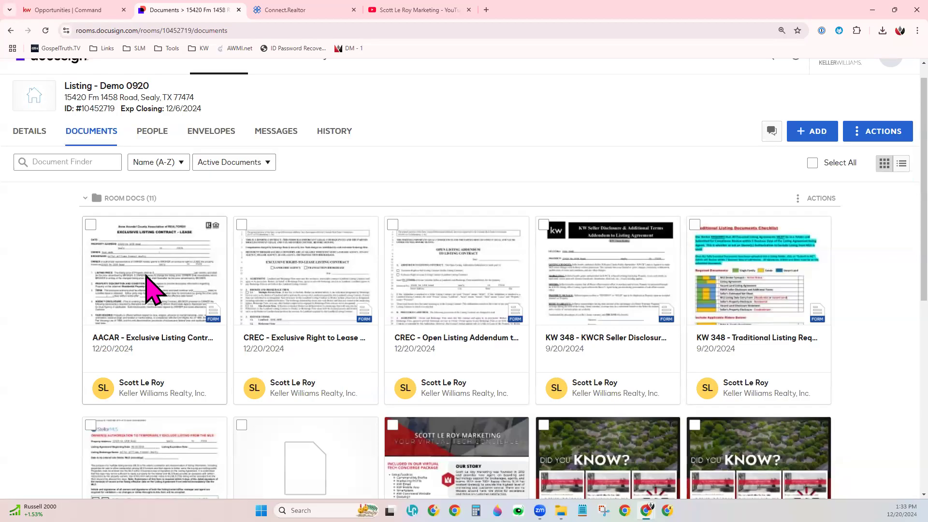
- Open the AACAR - Exclusive Listing Contract - Lease form and set its monthly listing price to 45213.00
{"action": "left_click", "coordinate": [147, 278]}
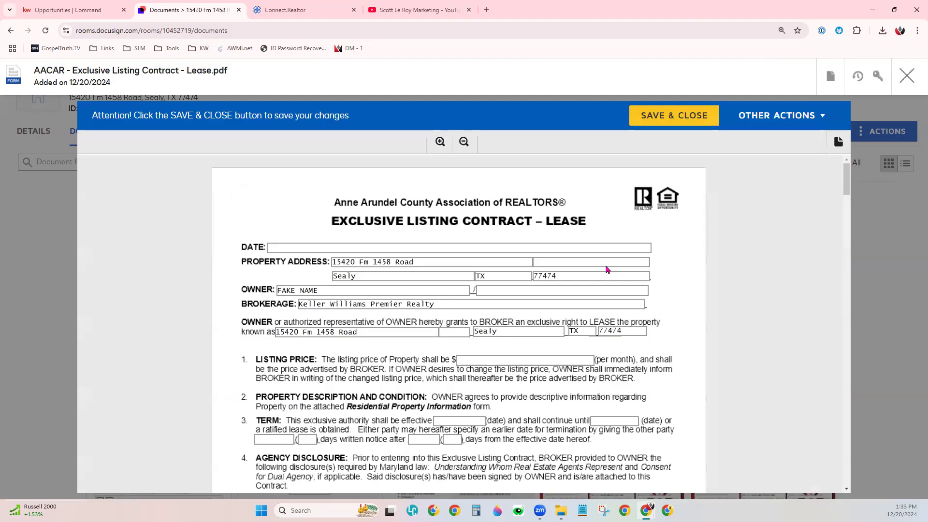
{"action": "left_click", "coordinate": [334, 332]}
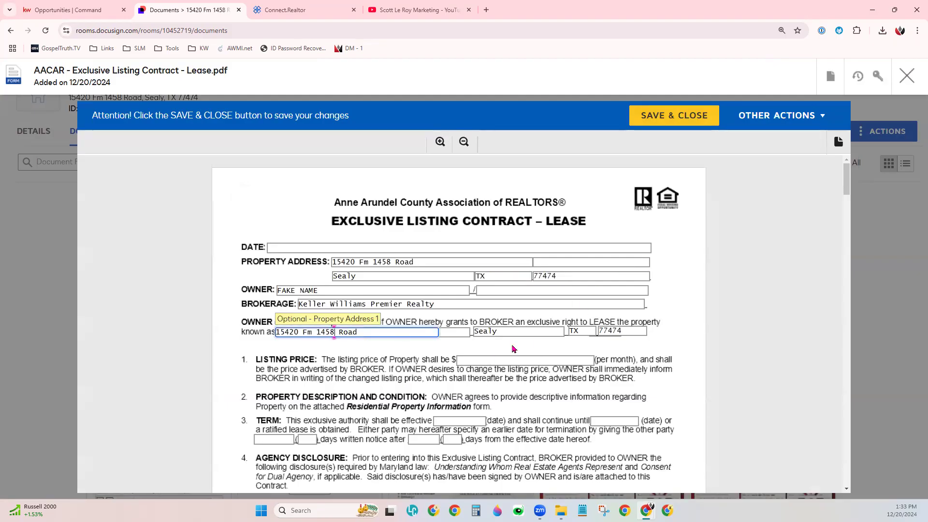
{"action": "left_click", "coordinate": [508, 361]}
{"action": "left_click", "coordinate": [458, 420]}
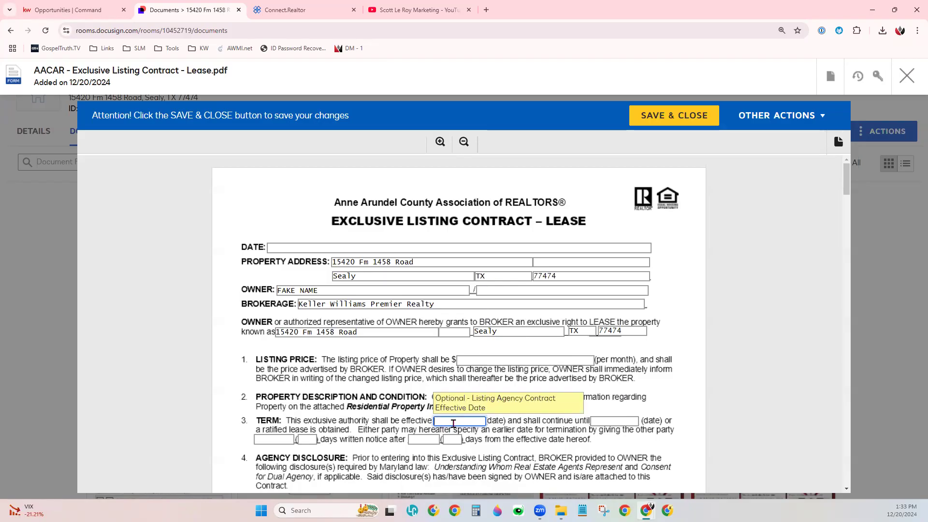
{"action": "left_click", "coordinate": [483, 360]}
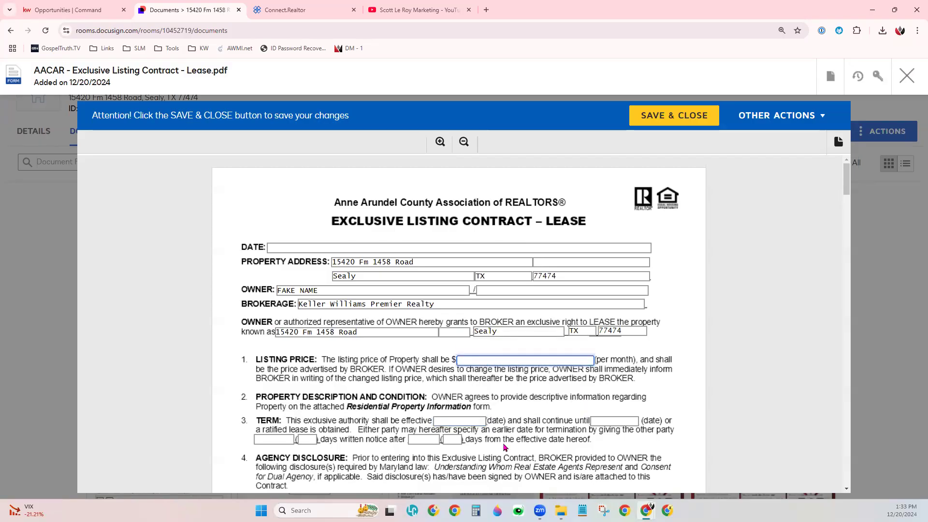
{"action": "type", "text": "4521"}
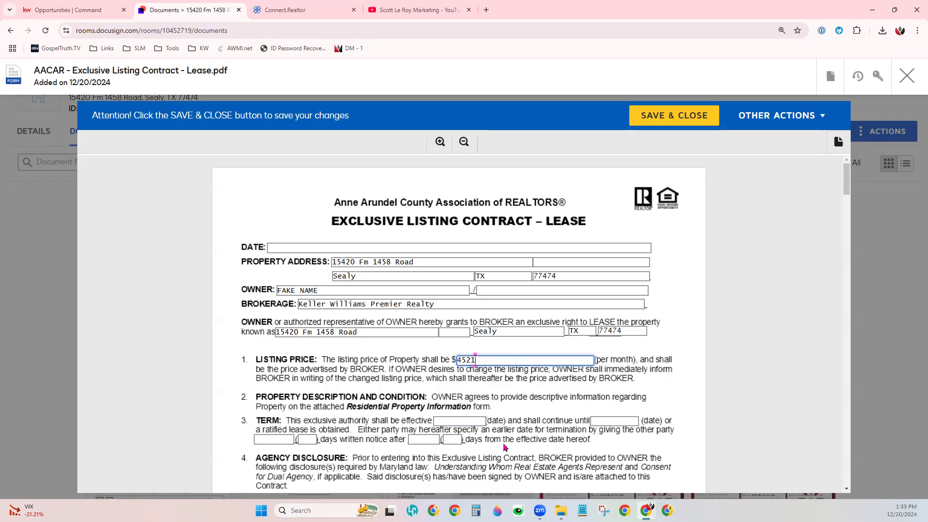
{"action": "type", "text": "3.00"}
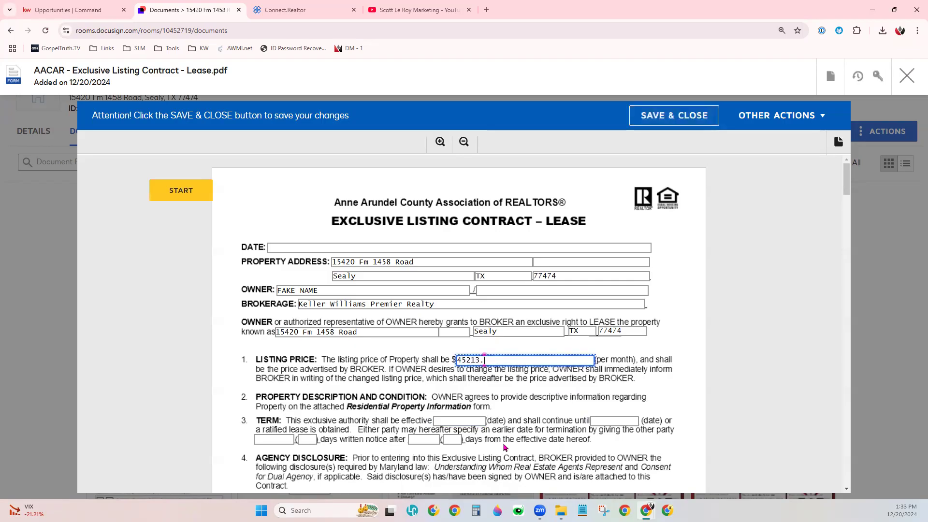
{"action": "left_click", "coordinate": [755, 308]}
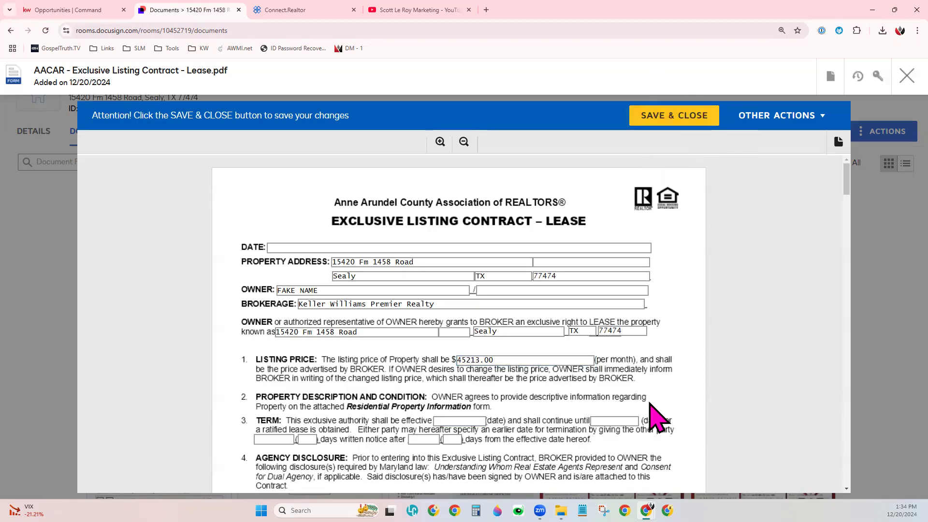
- Set the lease contract's date to 12/28/2024
{"action": "left_click", "coordinate": [383, 246]}
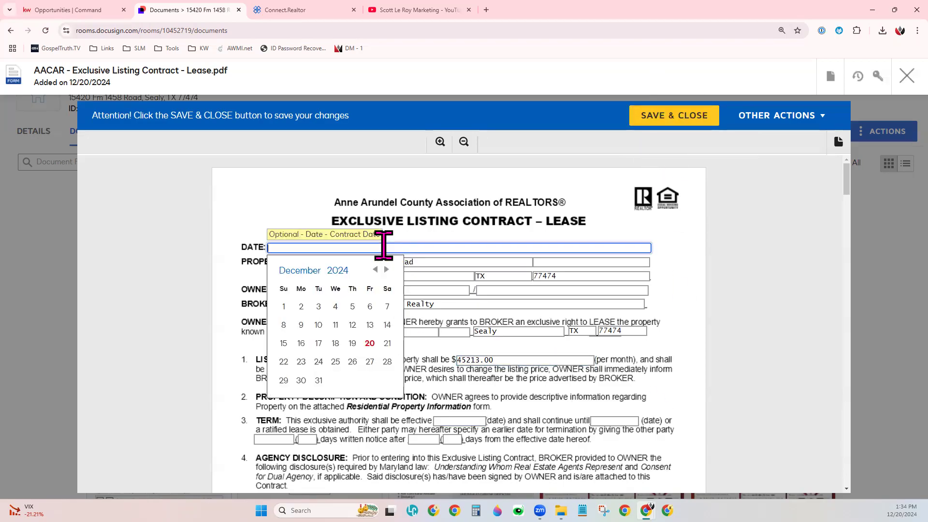
{"action": "left_click", "coordinate": [387, 362]}
{"action": "left_click", "coordinate": [440, 290]}
{"action": "left_click", "coordinate": [429, 274]}
{"action": "left_click", "coordinate": [752, 316]}
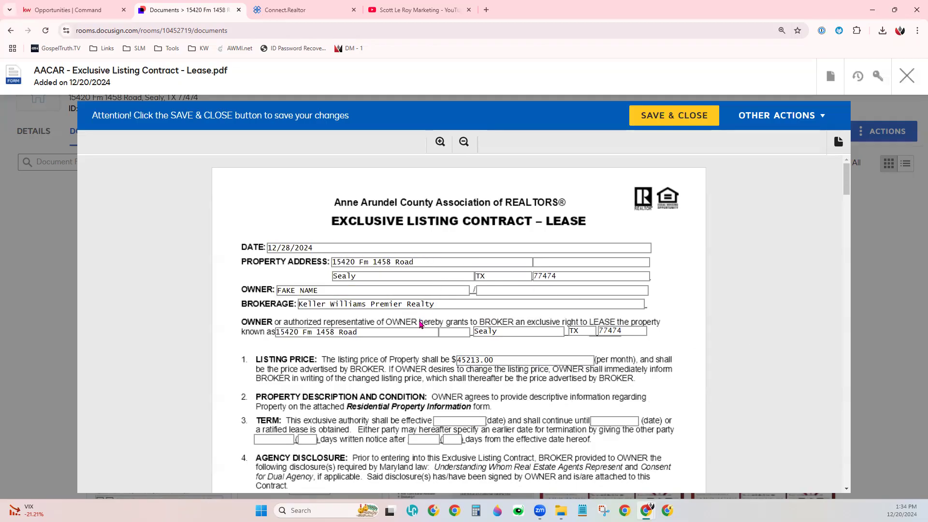
- Look through all pages of the lease contract, including its terms, compensation fields, addenda and broker and owner contact fields
{"action": "scroll", "coordinate": [425, 249], "scroll_direction": "down", "scroll_amount": 4}
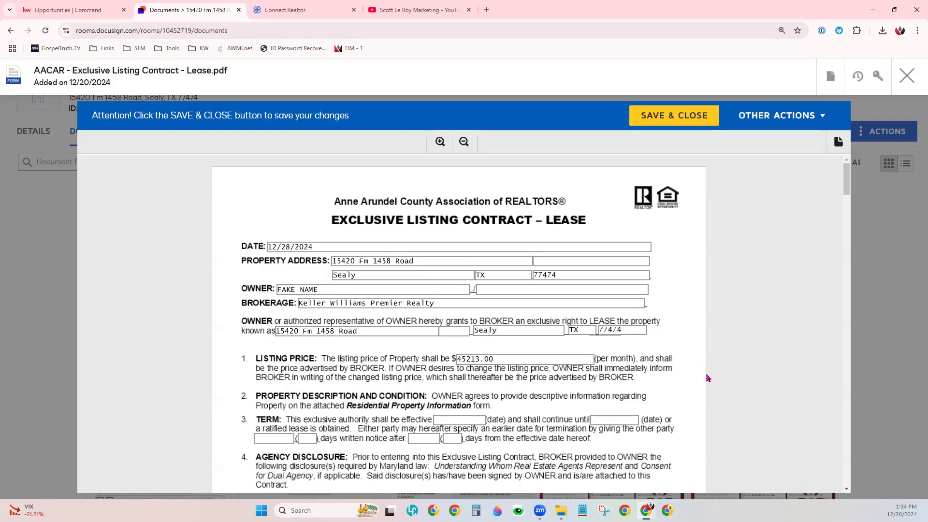
{"action": "left_click", "coordinate": [425, 250]}
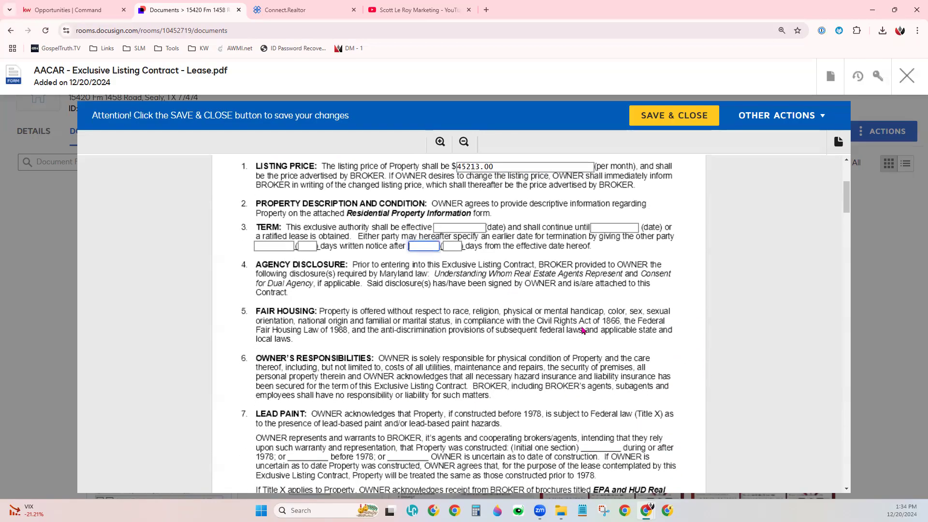
{"action": "scroll", "coordinate": [582, 330], "scroll_direction": "down", "scroll_amount": 7}
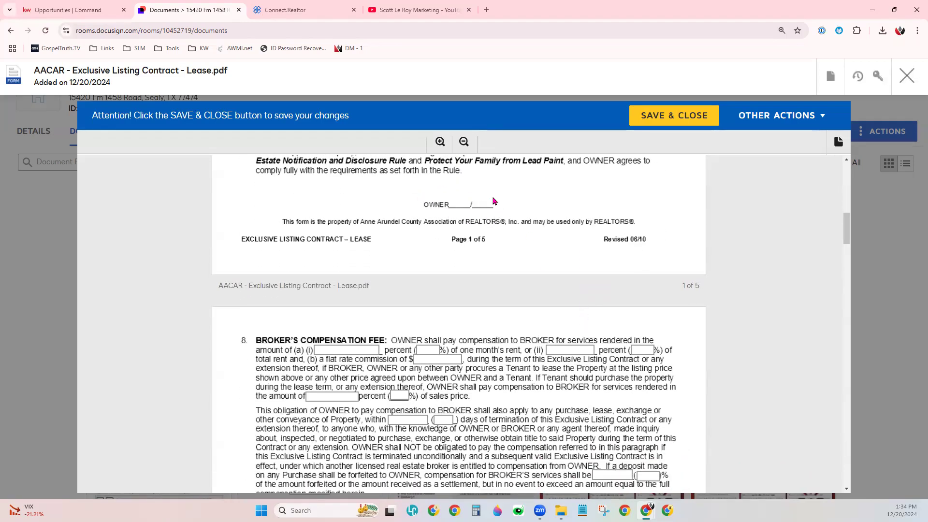
{"action": "scroll", "coordinate": [538, 383], "scroll_direction": "down", "scroll_amount": 12}
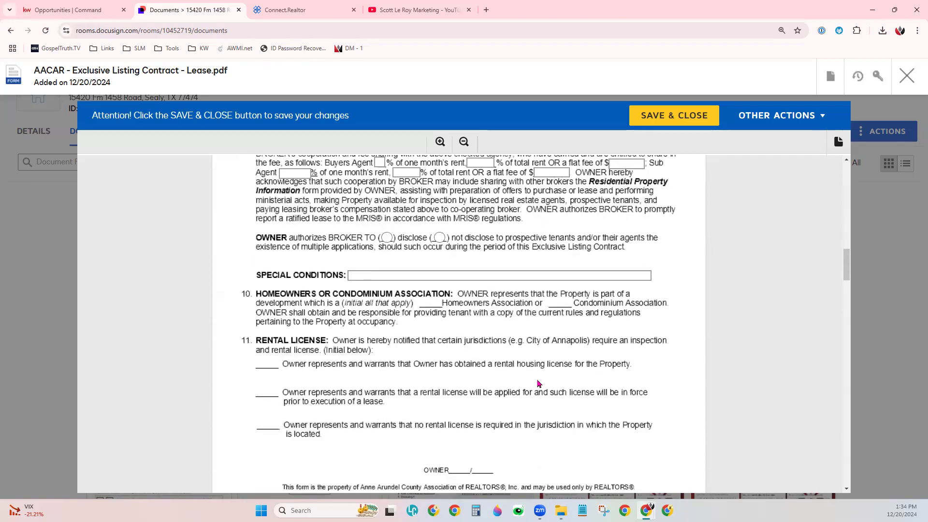
{"action": "scroll", "coordinate": [537, 384], "scroll_direction": "down", "scroll_amount": 20}
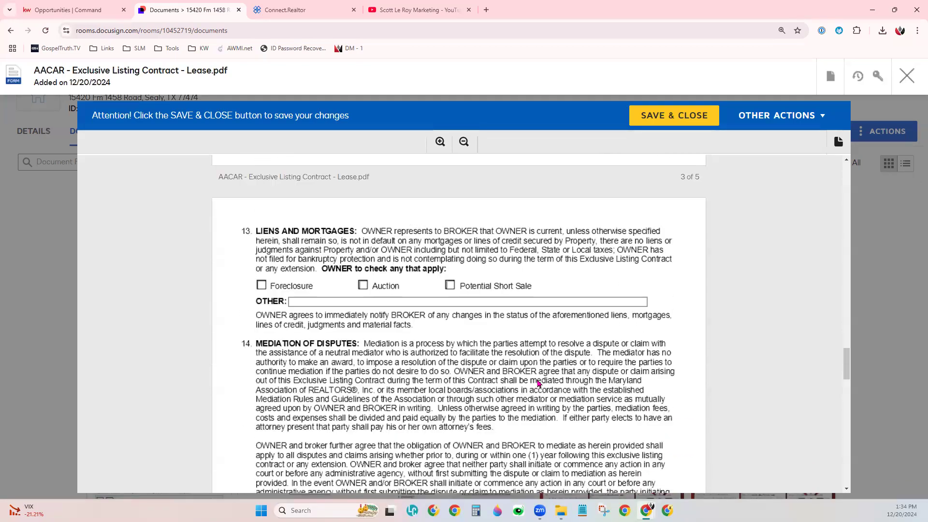
{"action": "scroll", "coordinate": [538, 384], "scroll_direction": "down", "scroll_amount": 10}
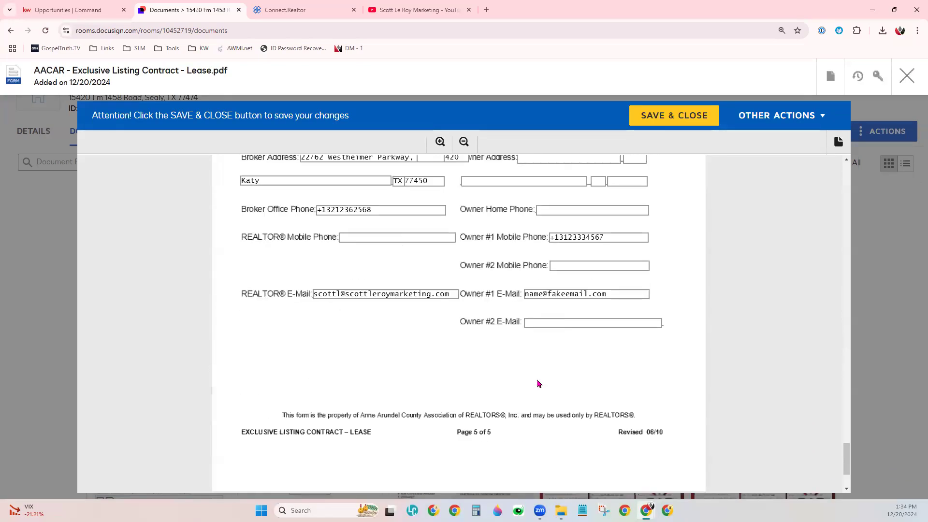
{"action": "scroll", "coordinate": [537, 383], "scroll_direction": "down", "scroll_amount": 3}
{"action": "scroll", "coordinate": [538, 383], "scroll_direction": "up", "scroll_amount": 8}
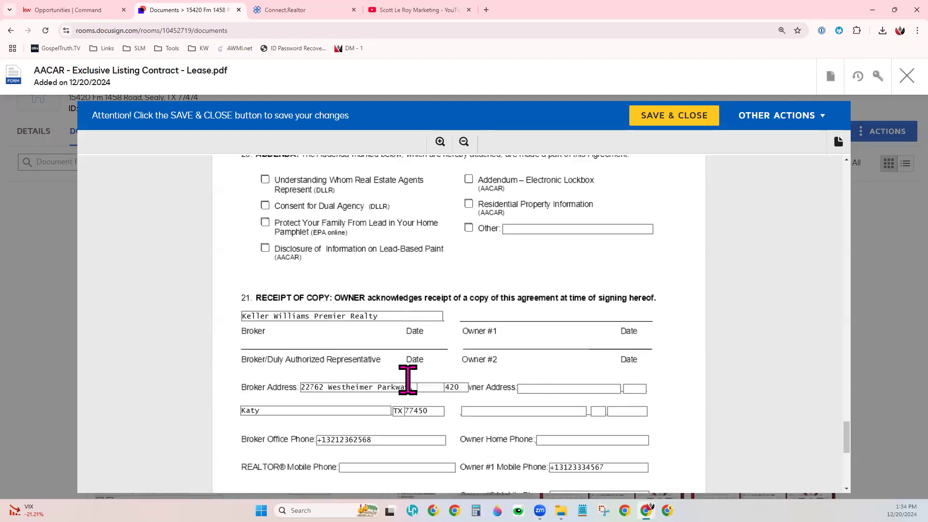
{"action": "scroll", "coordinate": [414, 321], "scroll_direction": "up", "scroll_amount": 1}
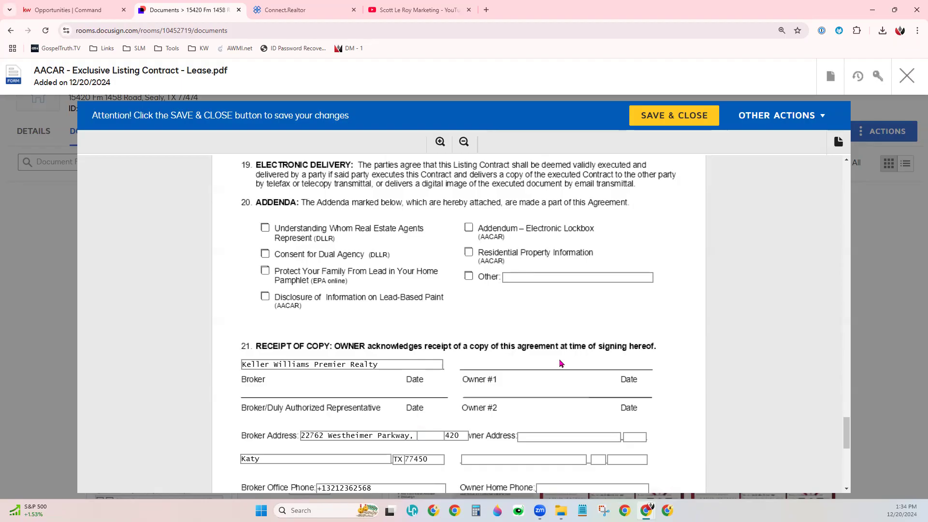
{"action": "scroll", "coordinate": [561, 364], "scroll_direction": "up", "scroll_amount": 2}
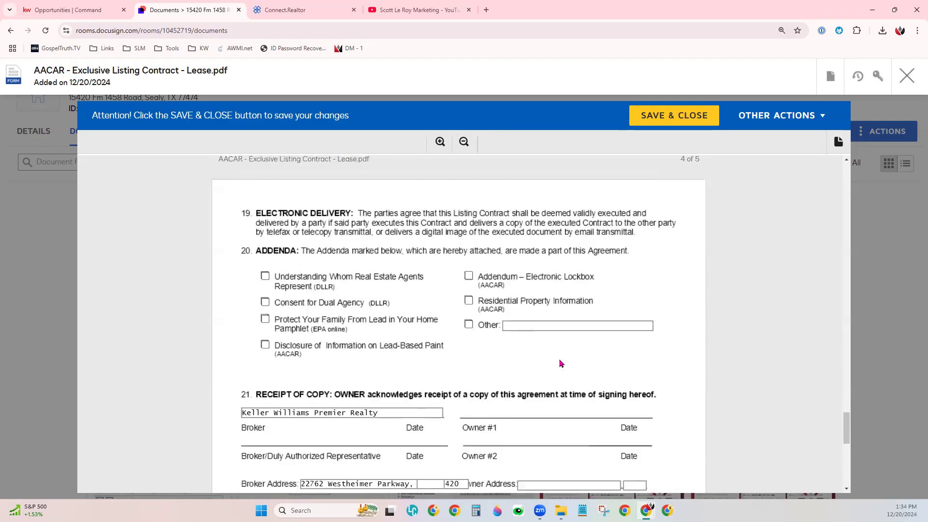
- Mark the Electronic Lockbox, Other and Understanding Whom Real Estate Agents Represent addenda as attached, and save and close the contract
{"action": "left_click", "coordinate": [546, 374]}
{"action": "left_click", "coordinate": [468, 323]}
{"action": "left_click", "coordinate": [468, 373]}
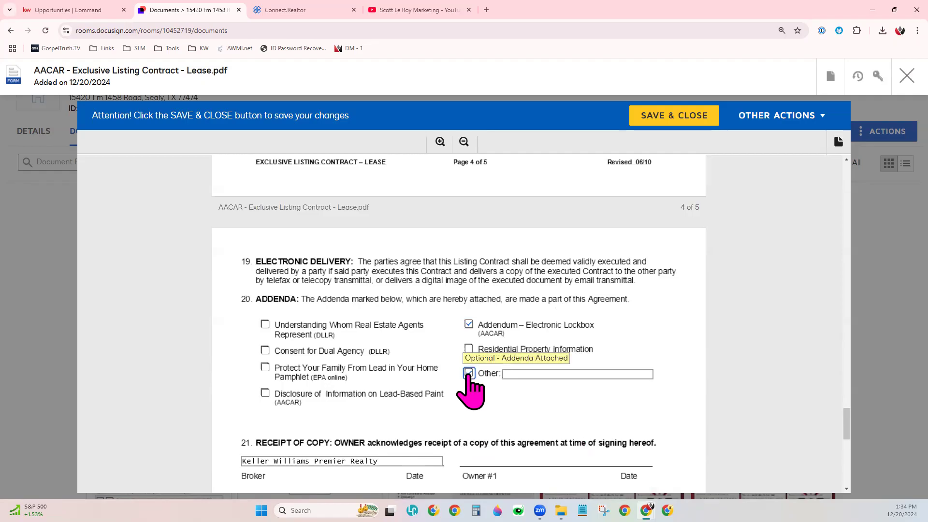
{"action": "left_click", "coordinate": [265, 325]}
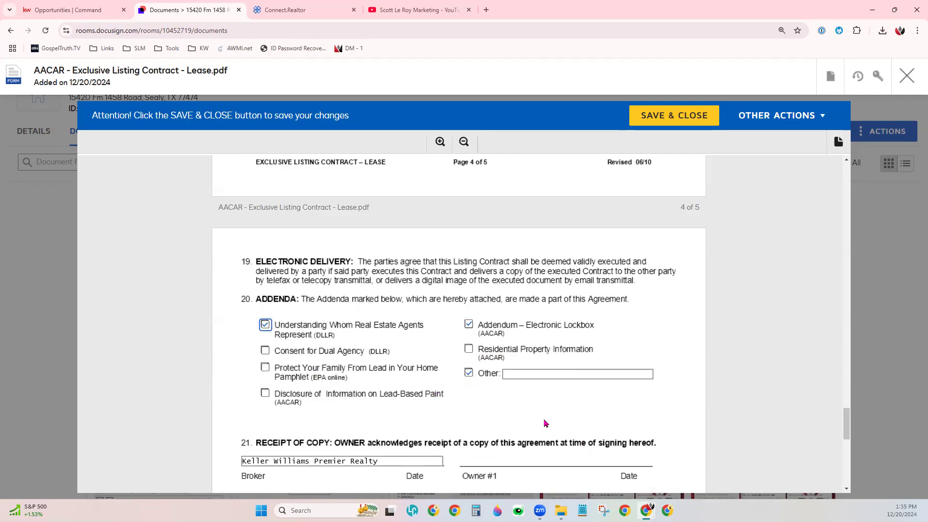
{"action": "scroll", "coordinate": [468, 290], "scroll_direction": "up", "scroll_amount": 5}
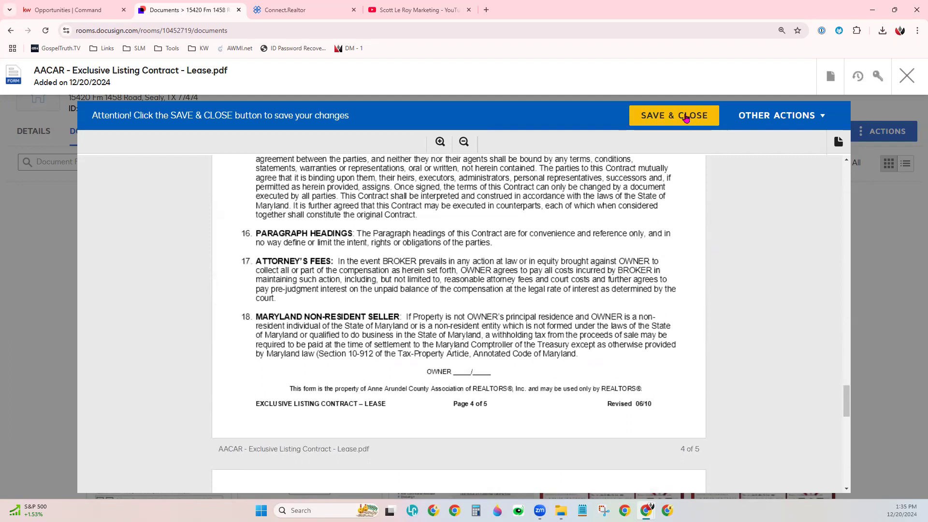
{"action": "left_click", "coordinate": [686, 118]}
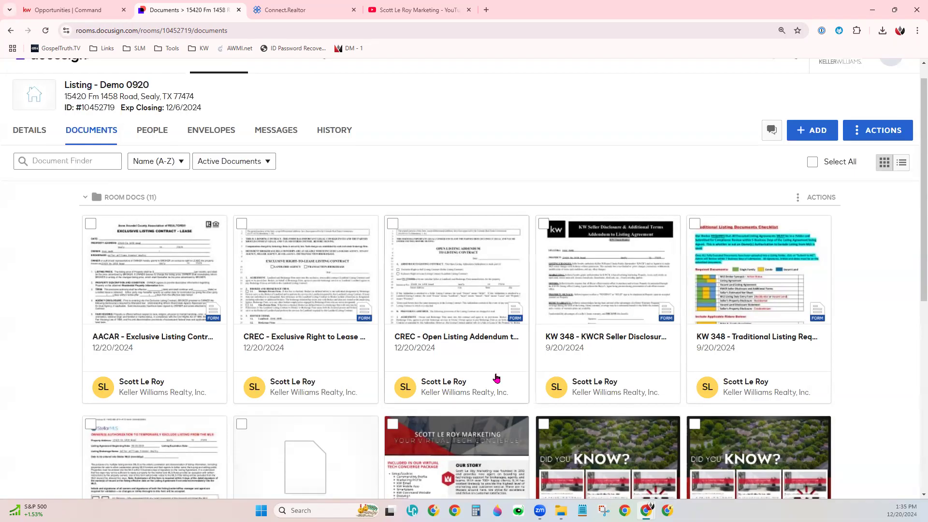
- Look over the room's documents, view the SLM Services Flyer from start to end and close it
{"action": "scroll", "coordinate": [497, 378], "scroll_direction": "down", "scroll_amount": 5}
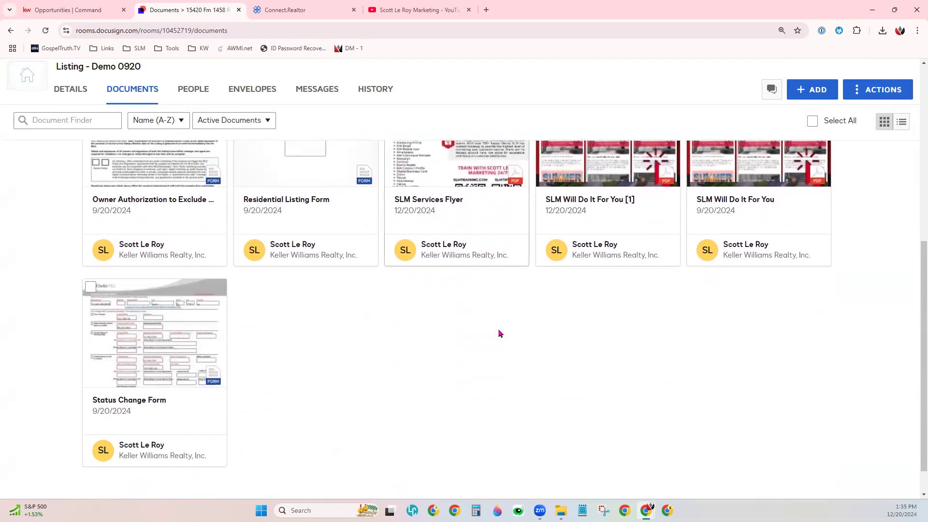
{"action": "scroll", "coordinate": [498, 339], "scroll_direction": "up", "scroll_amount": 3}
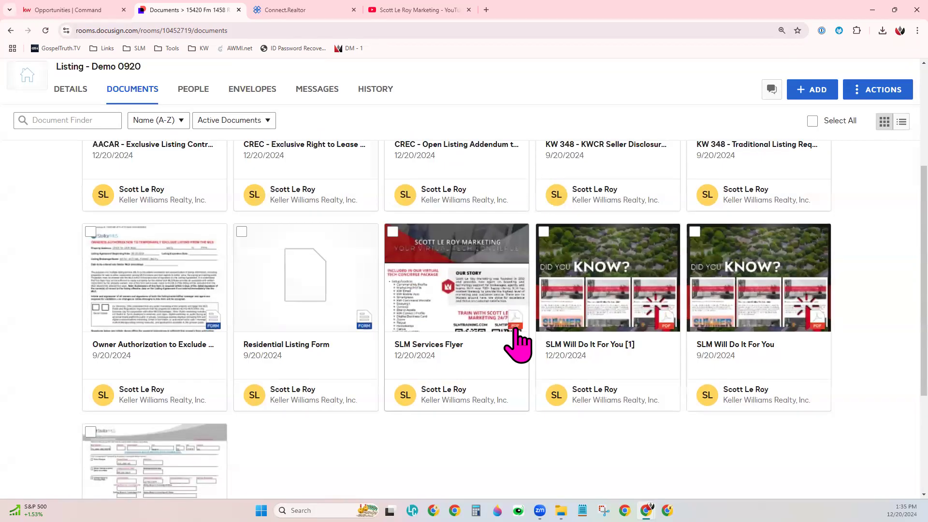
{"action": "left_click", "coordinate": [527, 296]}
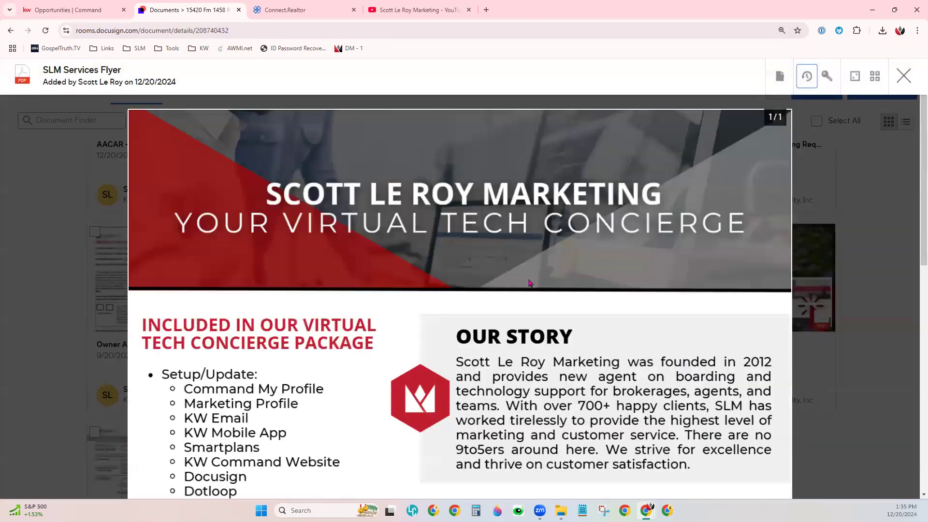
{"action": "scroll", "coordinate": [529, 283], "scroll_direction": "down", "scroll_amount": 10}
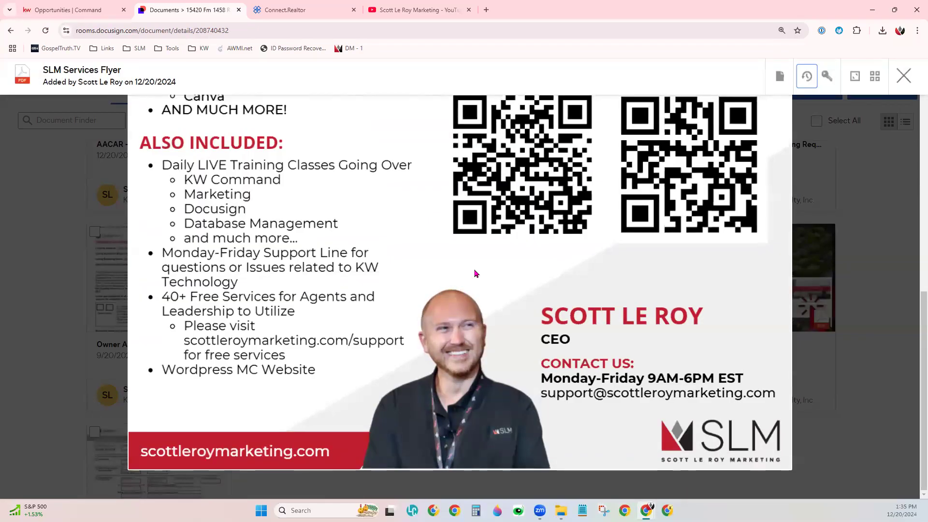
{"action": "scroll", "coordinate": [475, 273], "scroll_direction": "up", "scroll_amount": 10}
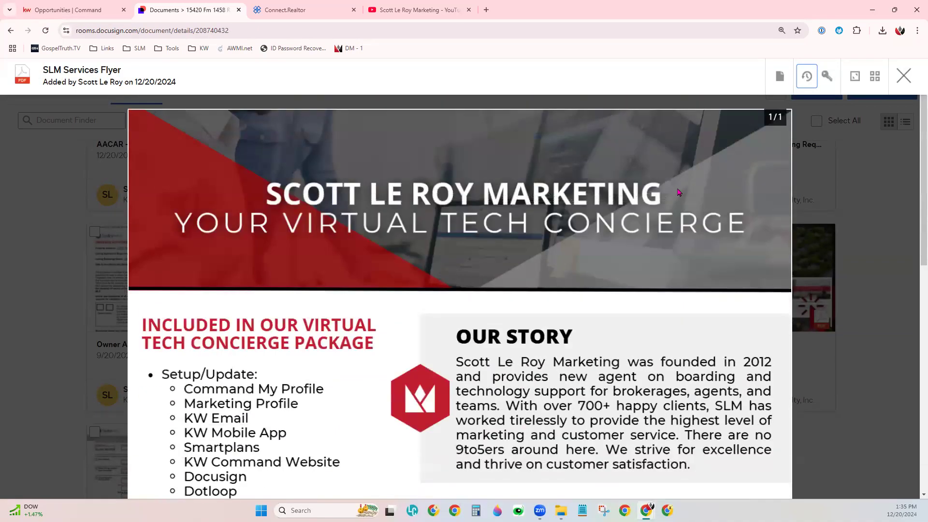
{"action": "left_click", "coordinate": [903, 75]}
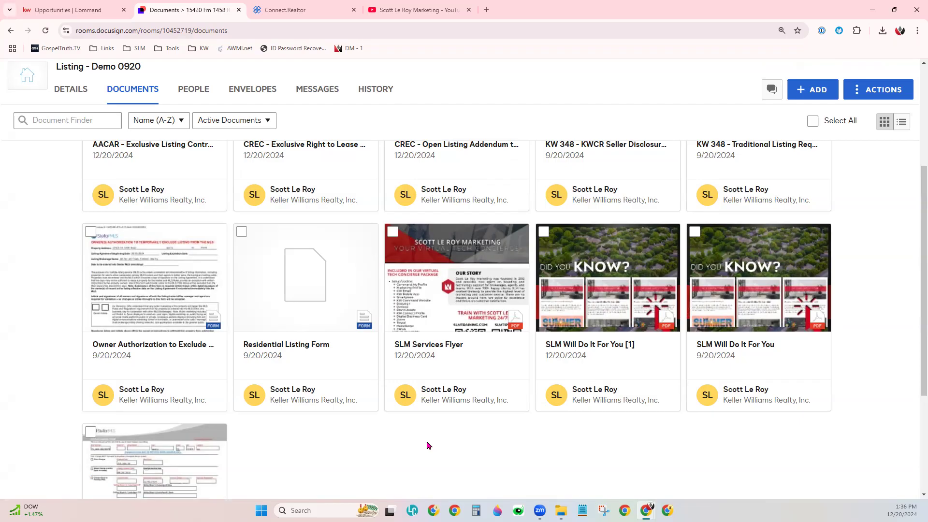
- Select the CREC - Exclusive Right to Lease form to examine the available document actions, and clear the selection
{"action": "scroll", "coordinate": [903, 333], "scroll_direction": "up", "scroll_amount": 5}
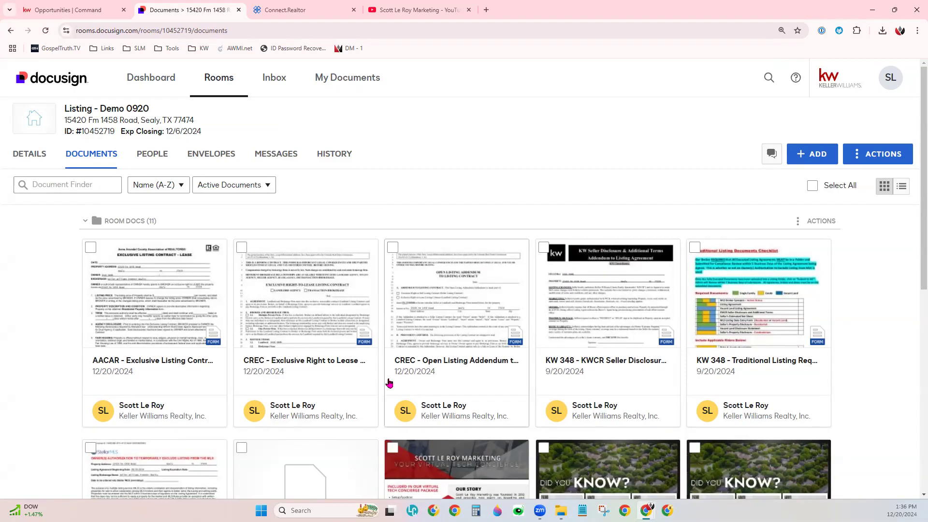
{"action": "left_click", "coordinate": [241, 248]}
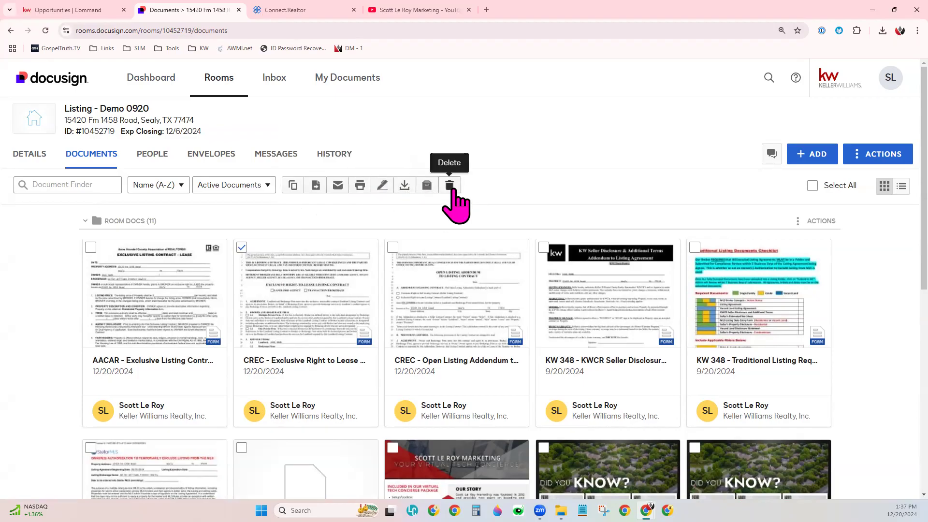
{"action": "left_click", "coordinate": [242, 247]}
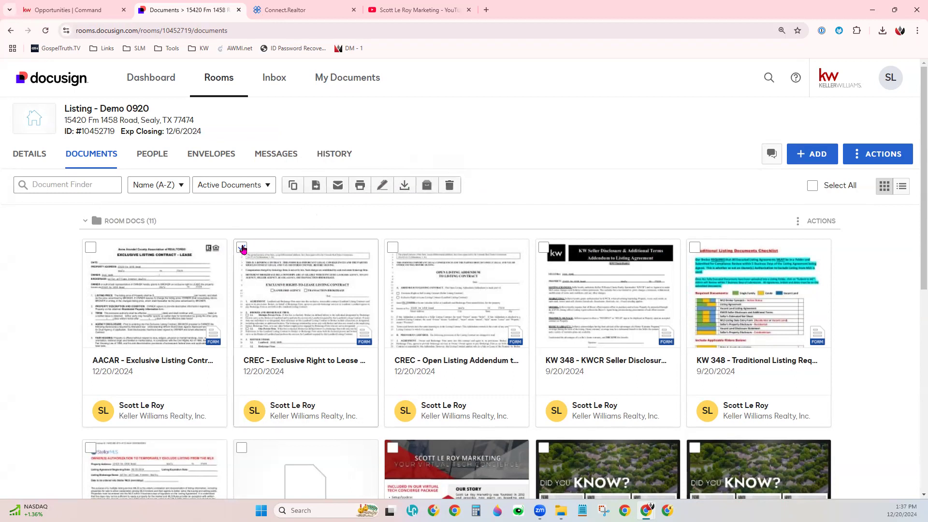
- Select the SLM Services Flyer and SLM Will Do It For You [1] files to examine the document actions, and clear the selection
{"action": "scroll", "coordinate": [561, 424], "scroll_direction": "down", "scroll_amount": 1}
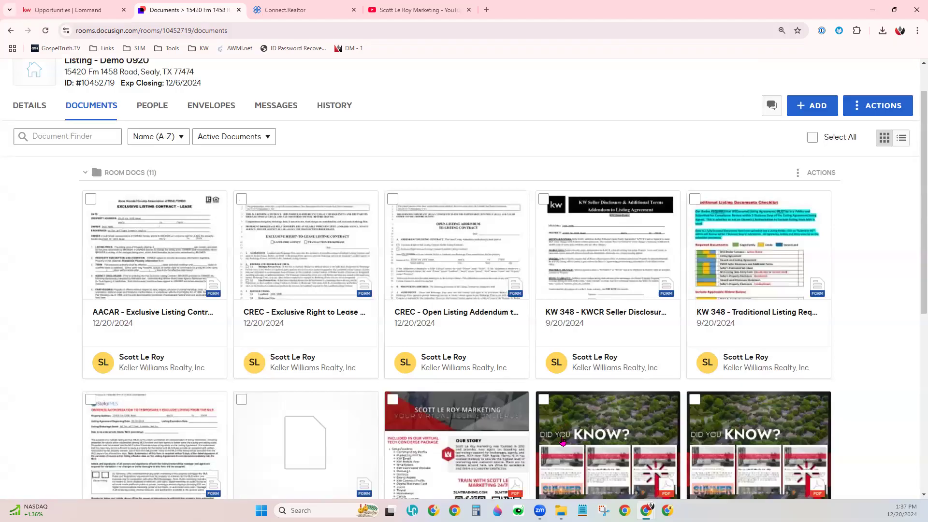
{"action": "left_click", "coordinate": [392, 399]}
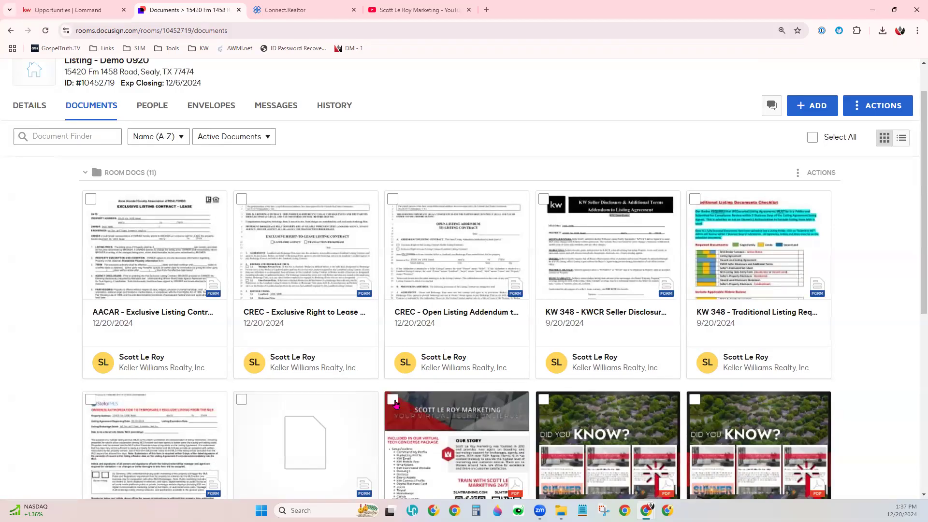
{"action": "scroll", "coordinate": [598, 426], "scroll_direction": "down", "scroll_amount": 3}
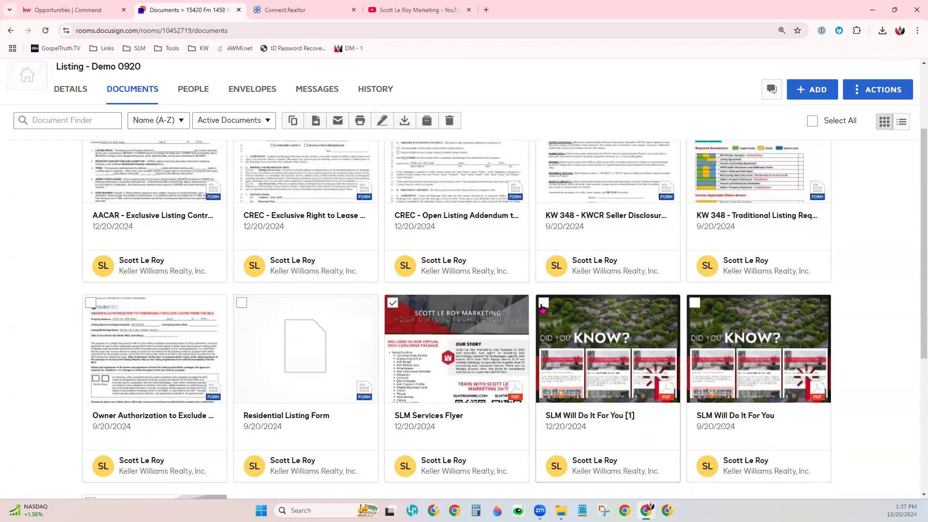
{"action": "left_click", "coordinate": [544, 303]}
{"action": "scroll", "coordinate": [651, 429], "scroll_direction": "up", "scroll_amount": 3}
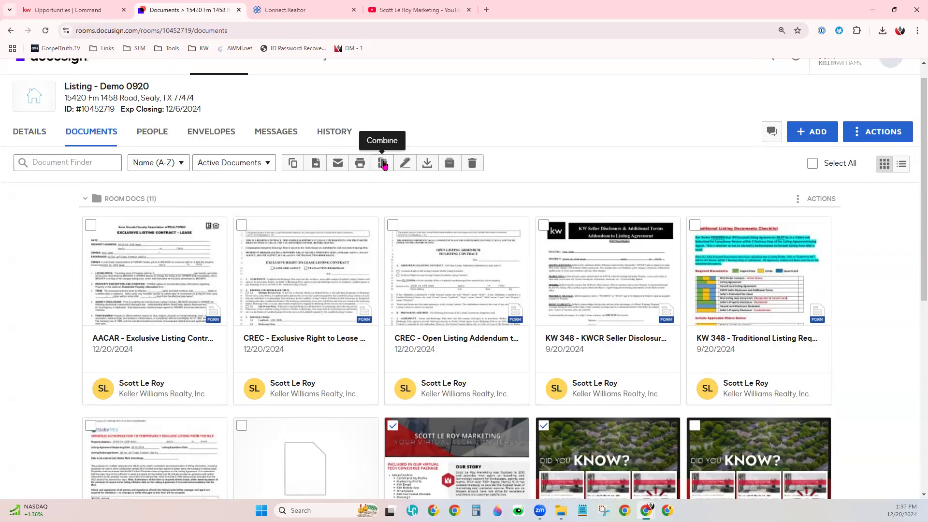
{"action": "left_click", "coordinate": [392, 426]}
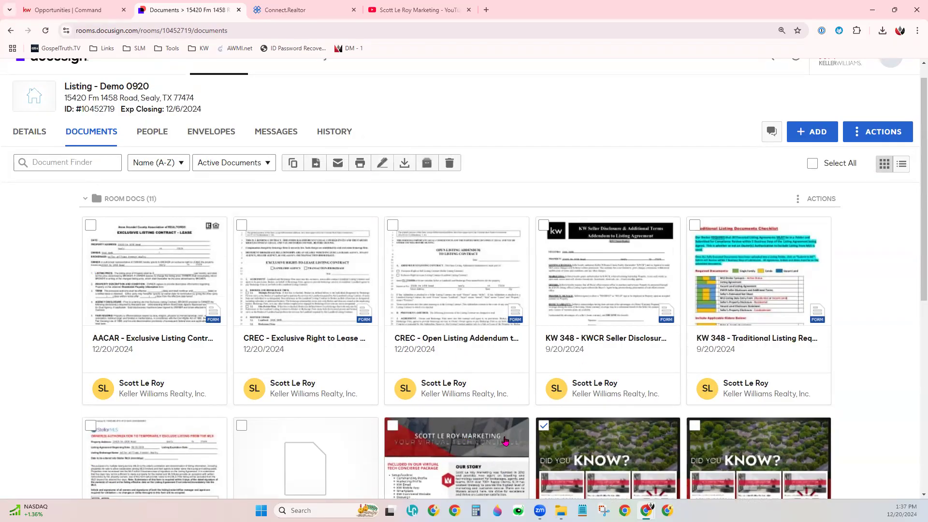
{"action": "left_click", "coordinate": [543, 427]}
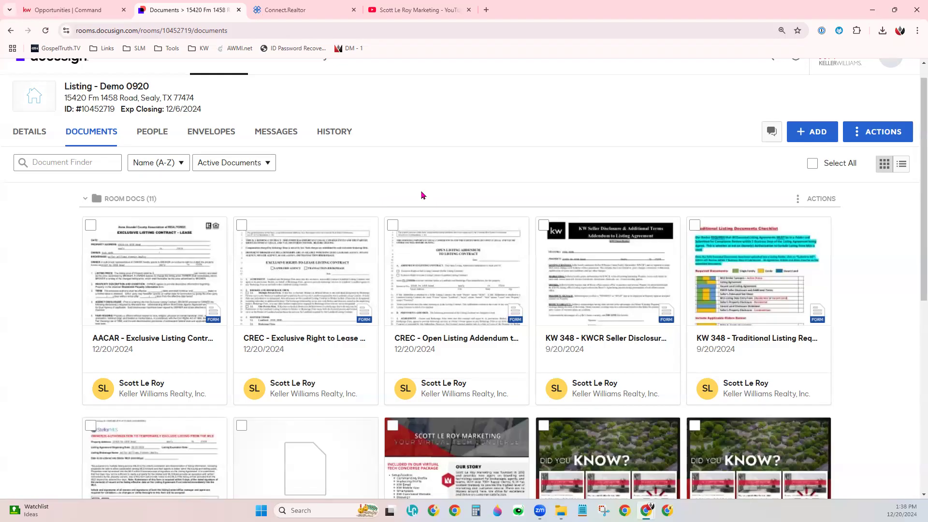
- Create an envelope from the AACAR - Exclusive Listing Contract and CREC - Open Listing Addendum forms
{"action": "left_click", "coordinate": [392, 225]}
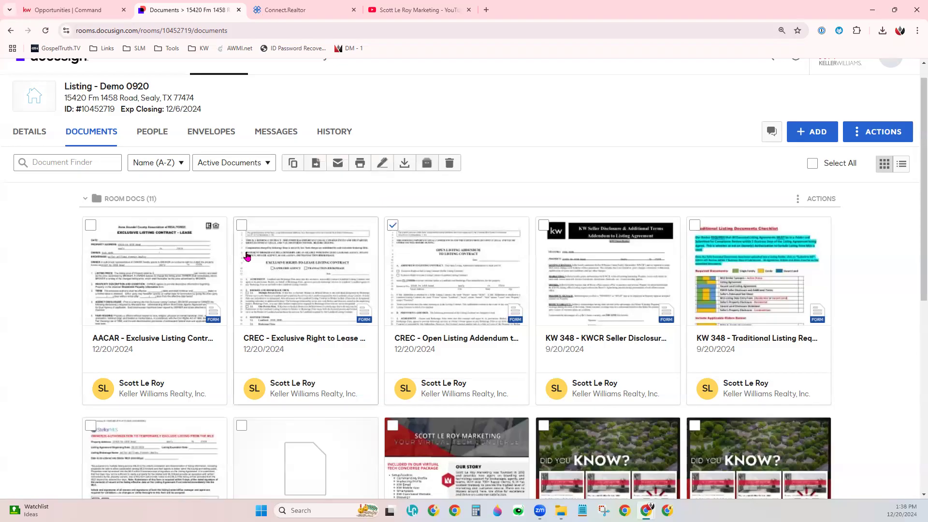
{"action": "left_click", "coordinate": [242, 226]}
{"action": "left_click", "coordinate": [90, 225]}
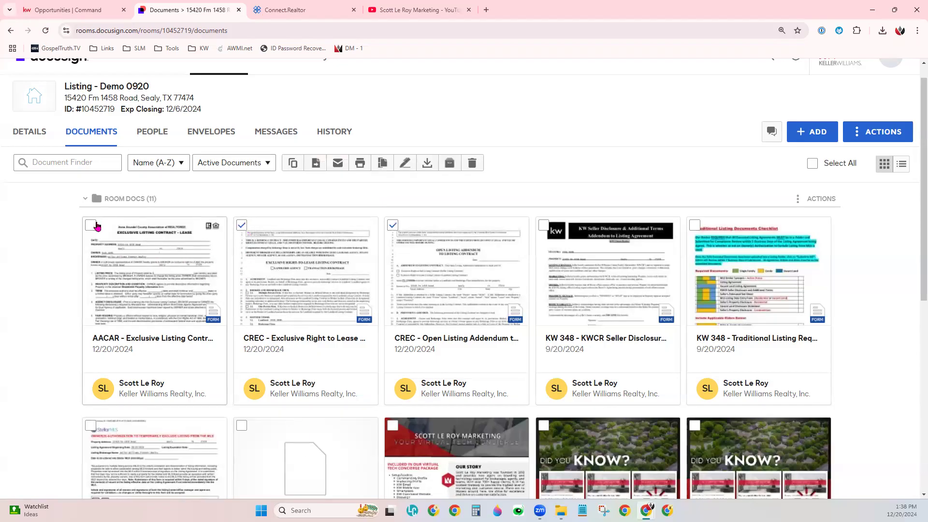
{"action": "left_click", "coordinate": [241, 225]}
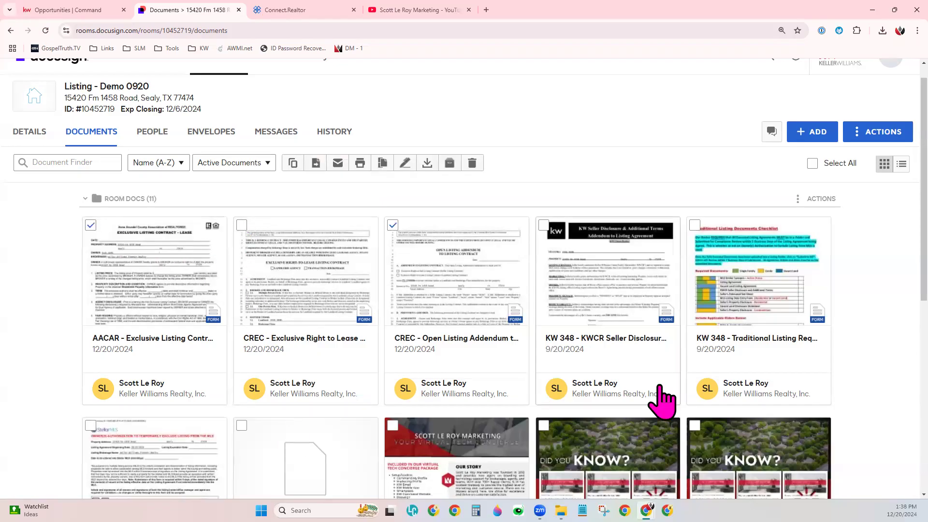
{"action": "left_click", "coordinate": [401, 168]}
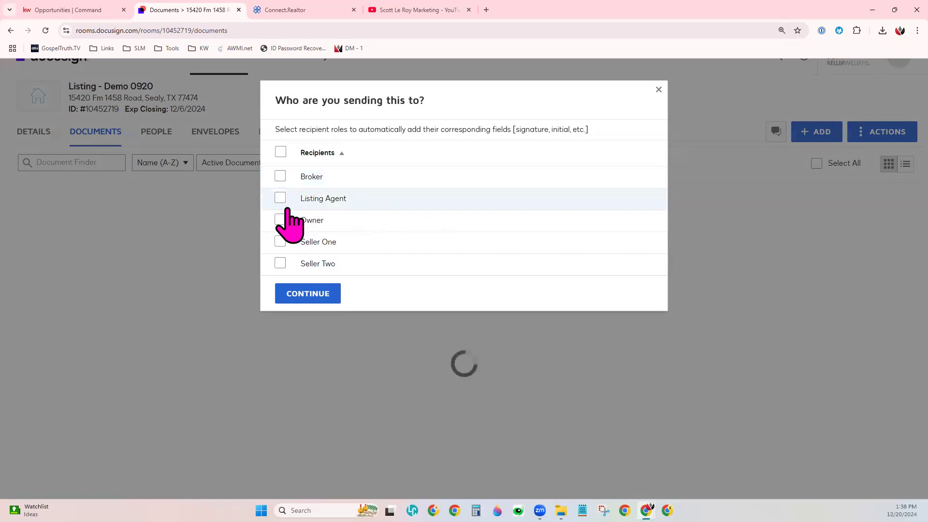
- Choose Listing Agent and Seller One as the envelope's recipient roles and continue to its preparation page
{"action": "left_click", "coordinate": [281, 198]}
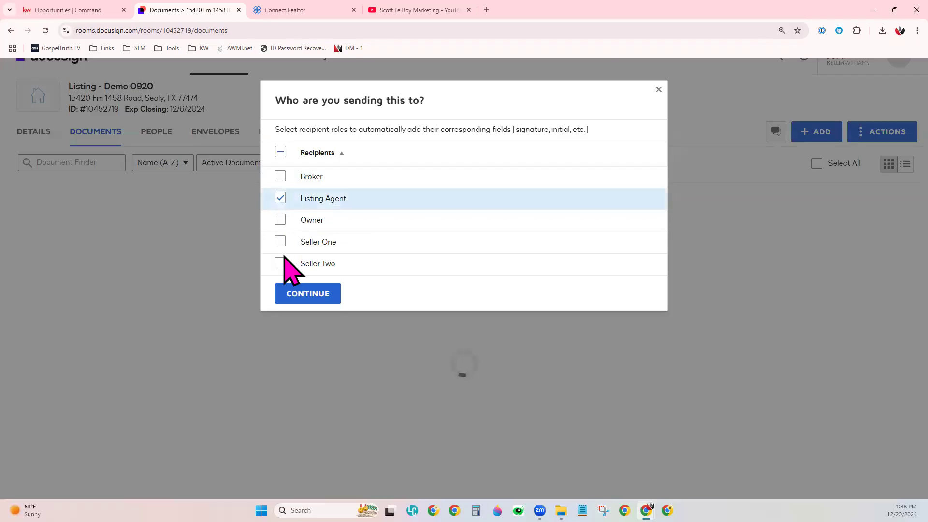
{"action": "left_click", "coordinate": [280, 242]}
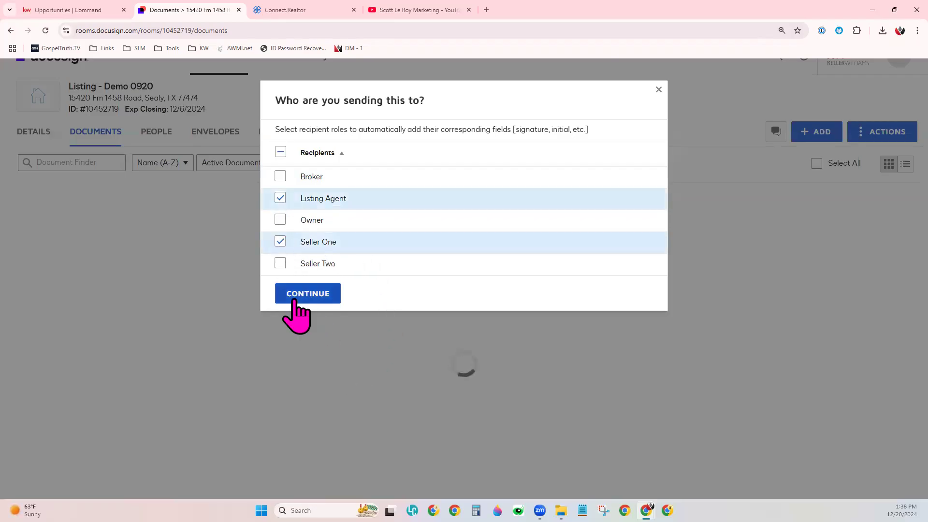
{"action": "left_click", "coordinate": [294, 300]}
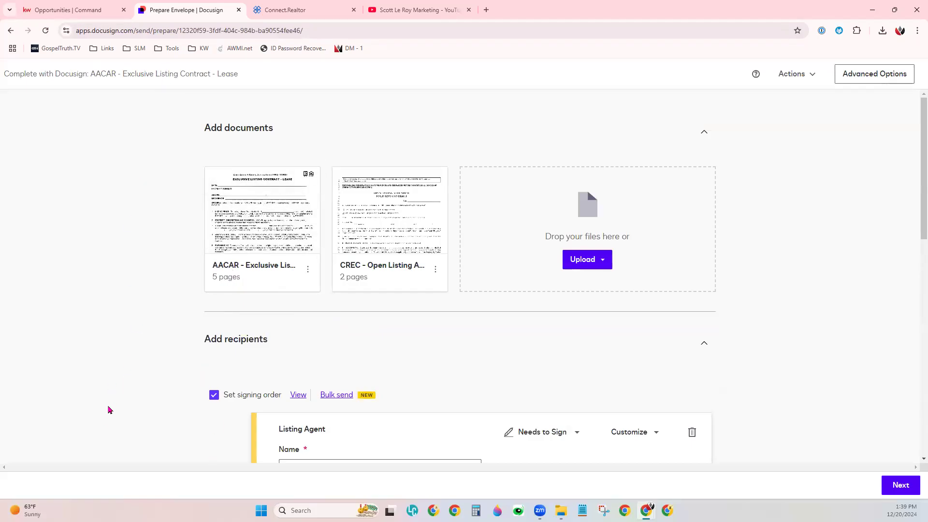
- Move the CREC - Open Listing Addendum ahead of the AACAR contract in the envelope's document order
{"action": "left_click_drag", "start_coordinate": [218, 138], "coordinate": [290, 144]}
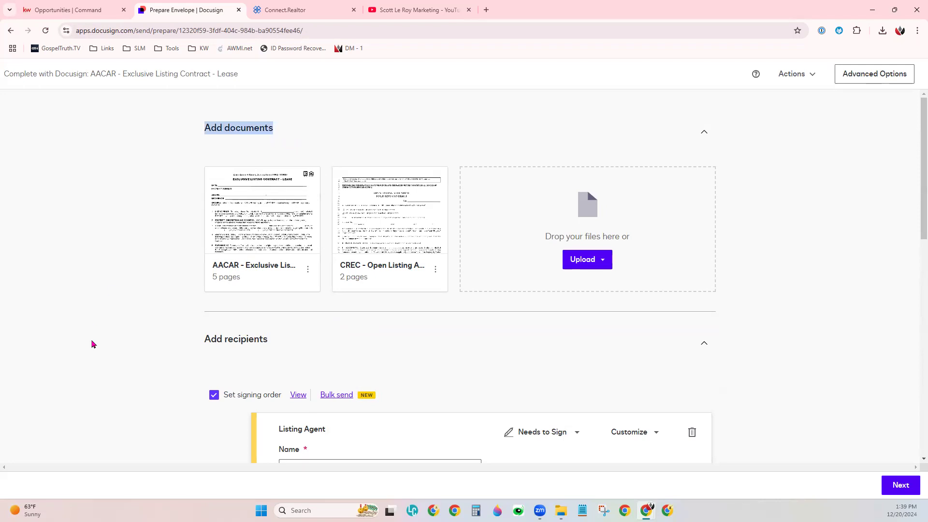
{"action": "mouse_move", "coordinate": [289, 229]}
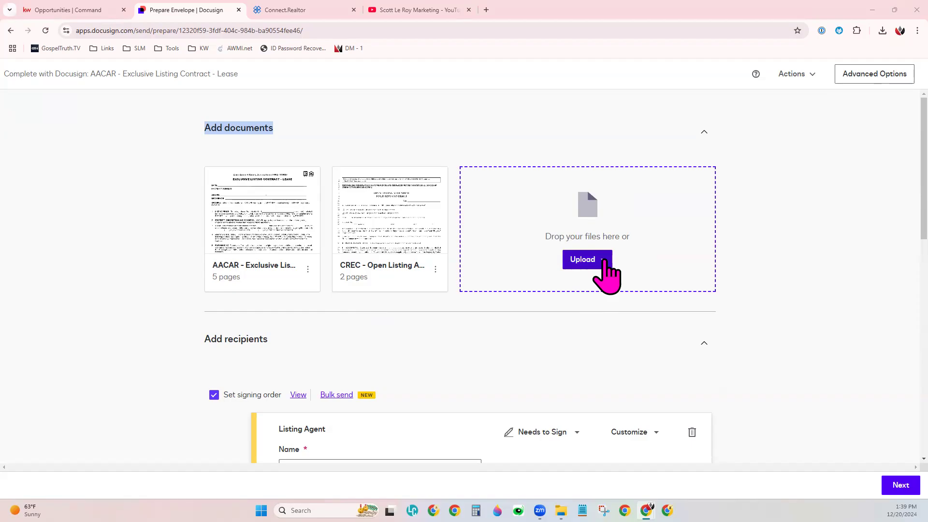
{"action": "left_click_drag", "start_coordinate": [232, 213], "coordinate": [385, 232]}
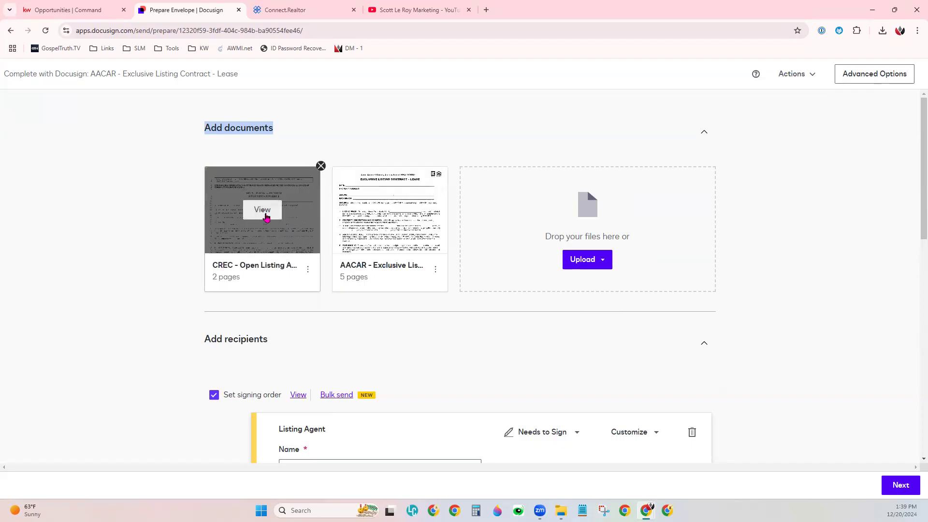
- Preview the CREC - Open Listing Addendum through to its signature page and close the preview
{"action": "left_click", "coordinate": [265, 215]}
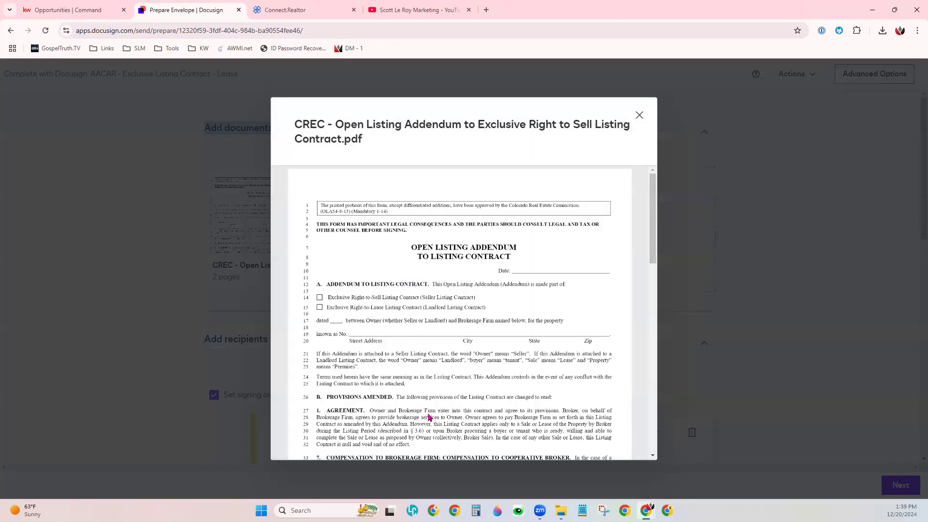
{"action": "scroll", "coordinate": [452, 378], "scroll_direction": "down", "scroll_amount": 15}
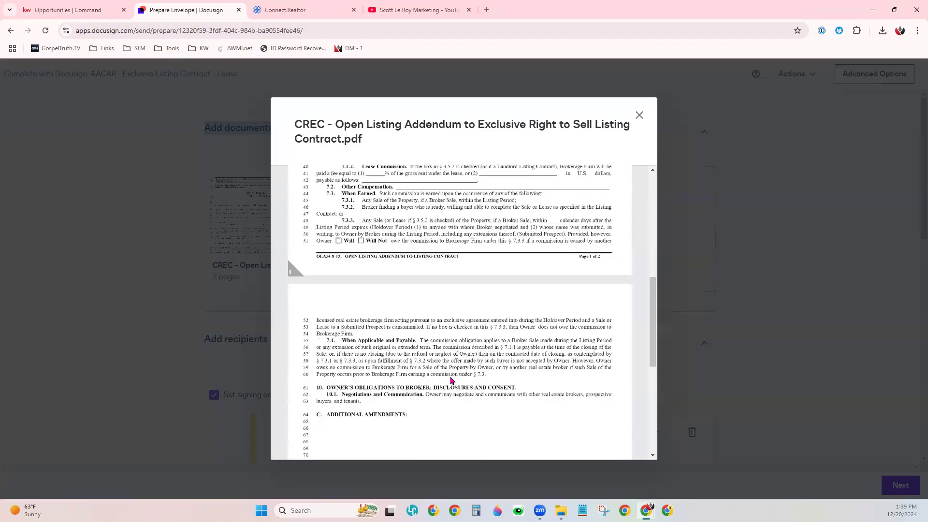
{"action": "left_click", "coordinate": [639, 115]}
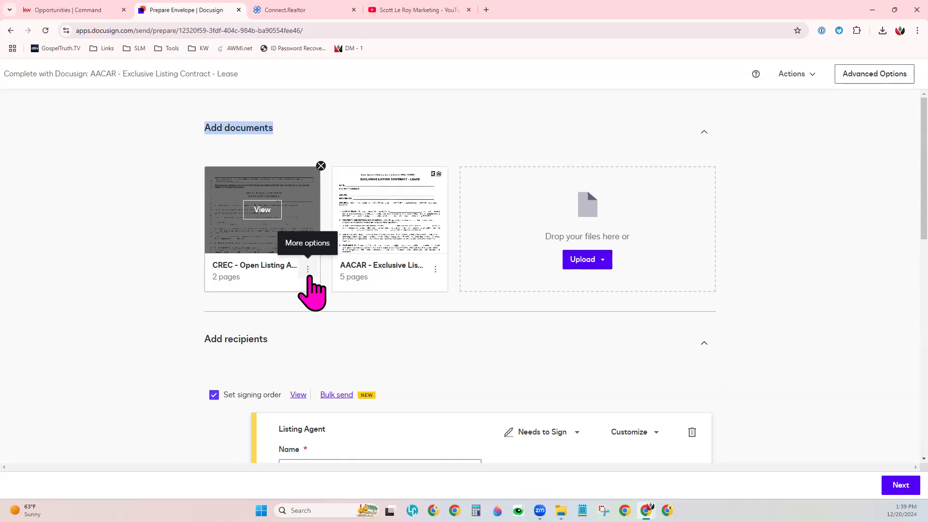
- Move the AACAR - Exclusive Listing Contract back to first place in the envelope's document order
{"action": "left_click", "coordinate": [419, 327]}
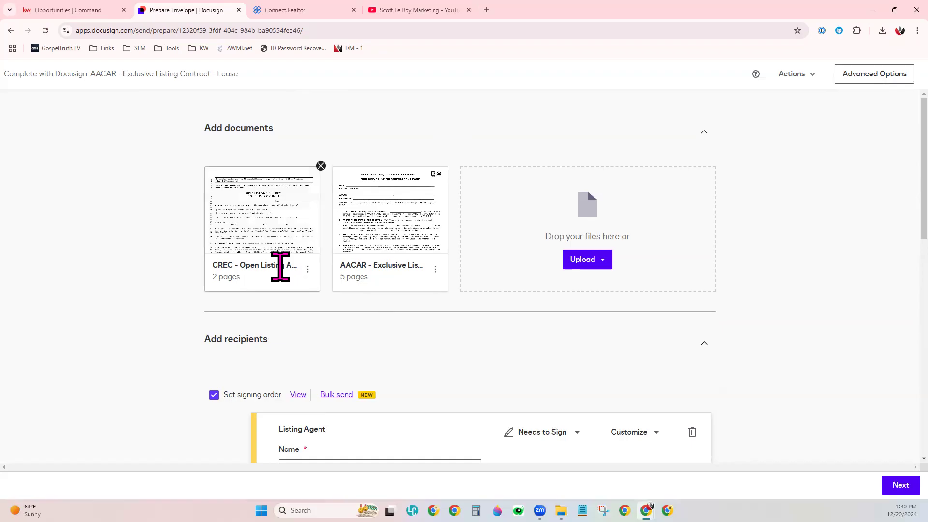
{"action": "left_click_drag", "start_coordinate": [275, 267], "coordinate": [397, 265]}
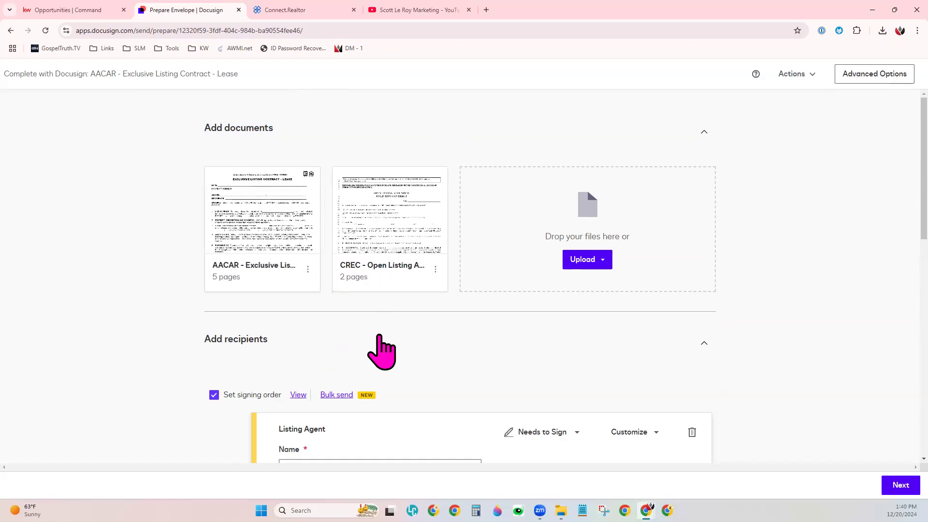
- Look over the envelope's recipients section, including the role, name and email of the Listing Agent and Seller One
{"action": "scroll", "coordinate": [382, 334], "scroll_direction": "down", "scroll_amount": 4}
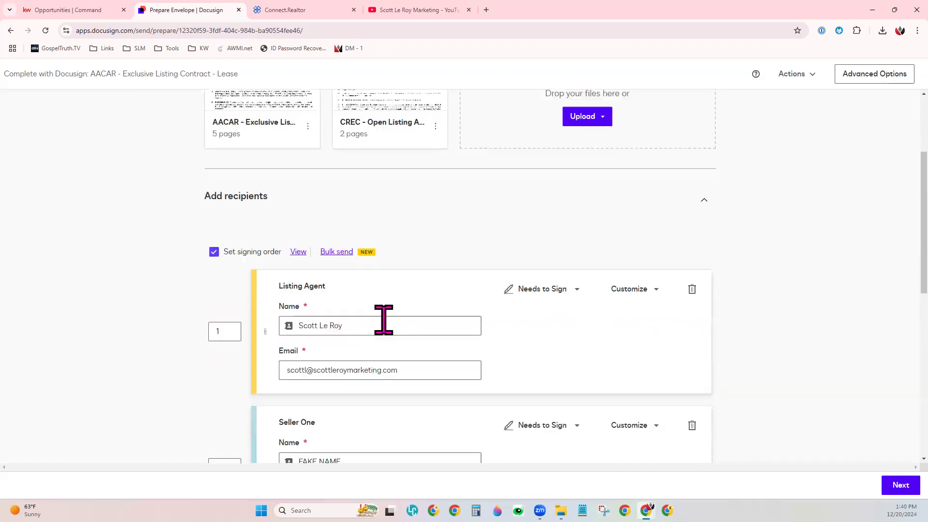
{"action": "scroll", "coordinate": [385, 318], "scroll_direction": "down", "scroll_amount": 1}
{"action": "left_click_drag", "start_coordinate": [202, 98], "coordinate": [278, 164]}
{"action": "left_click", "coordinate": [280, 165]}
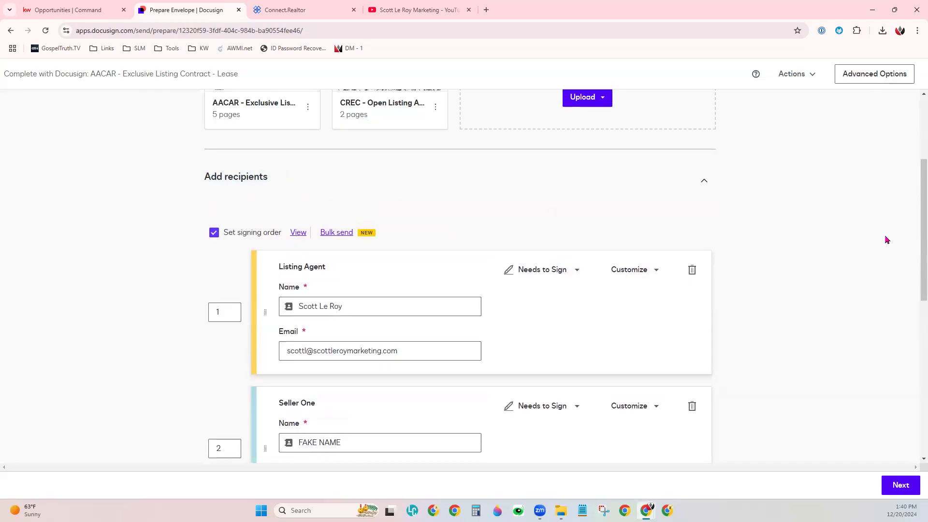
{"action": "scroll", "coordinate": [824, 278], "scroll_direction": "down", "scroll_amount": 2}
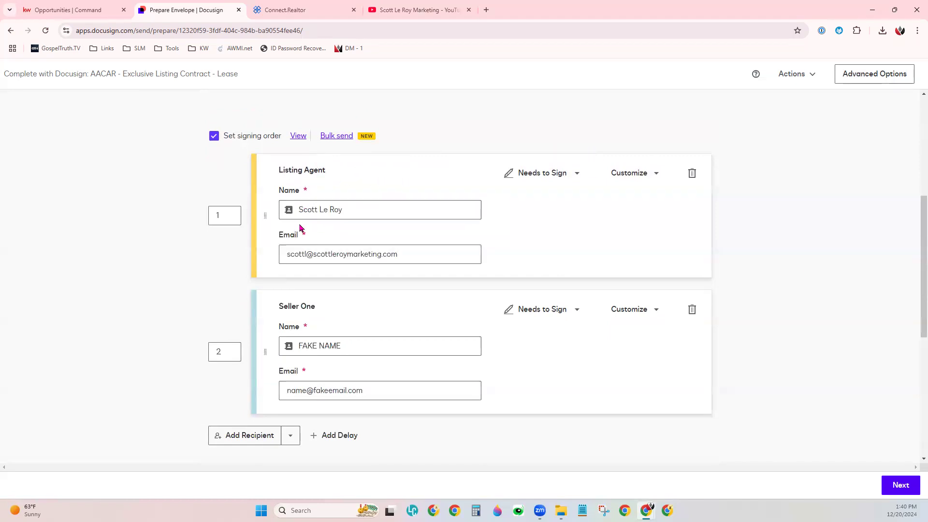
{"action": "left_click_drag", "start_coordinate": [288, 172], "coordinate": [332, 173]}
{"action": "left_click", "coordinate": [379, 317]}
{"action": "left_click_drag", "start_coordinate": [281, 303], "coordinate": [348, 321]}
{"action": "left_click", "coordinate": [358, 321]}
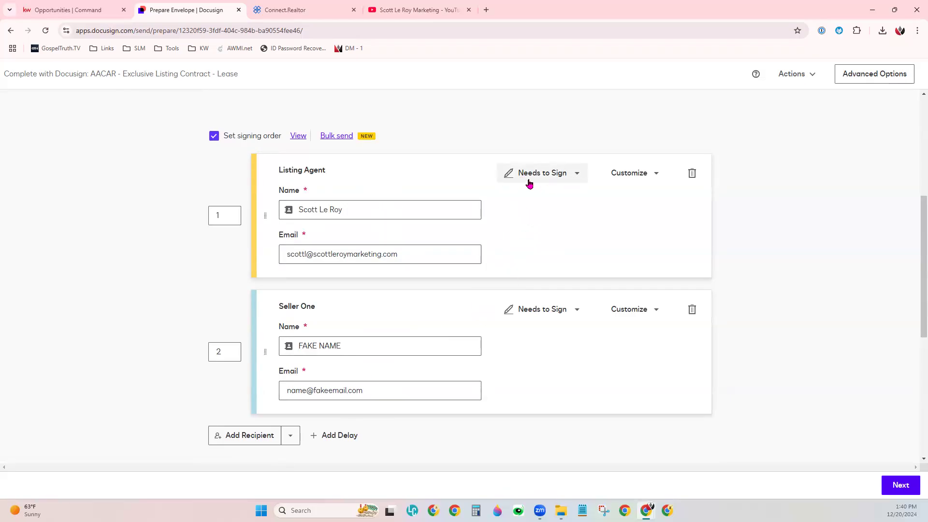
- Examine the recipient action options for the Listing Agent and Seller One, keeping both on Needs to Sign
{"action": "left_click", "coordinate": [558, 181]}
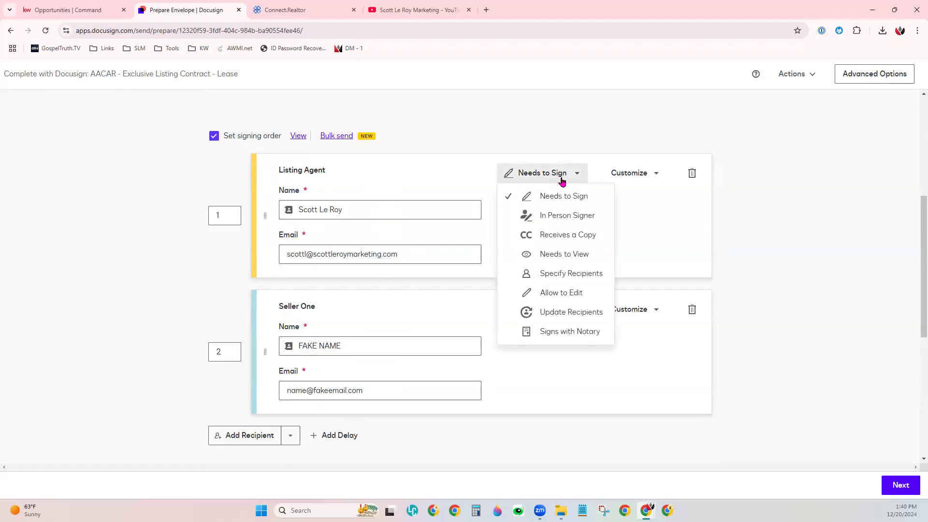
{"action": "left_click", "coordinate": [571, 197]}
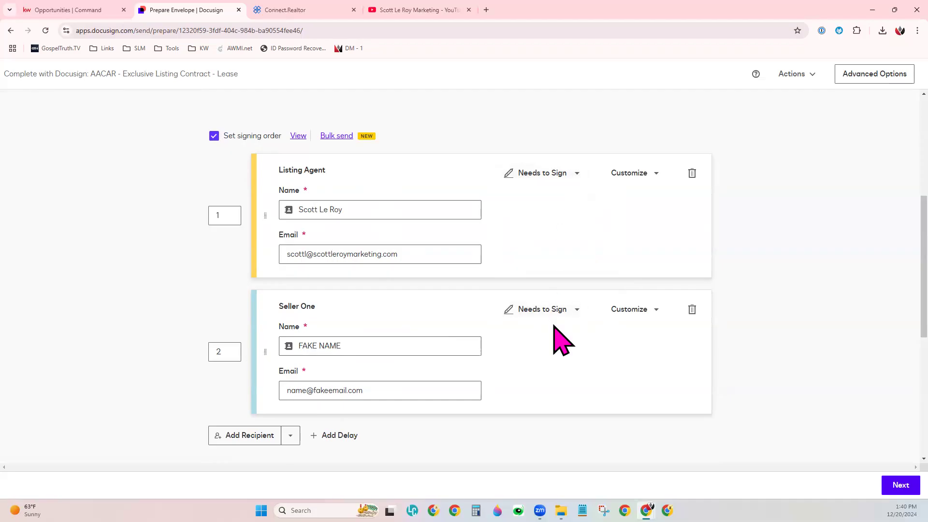
{"action": "left_click", "coordinate": [531, 318]}
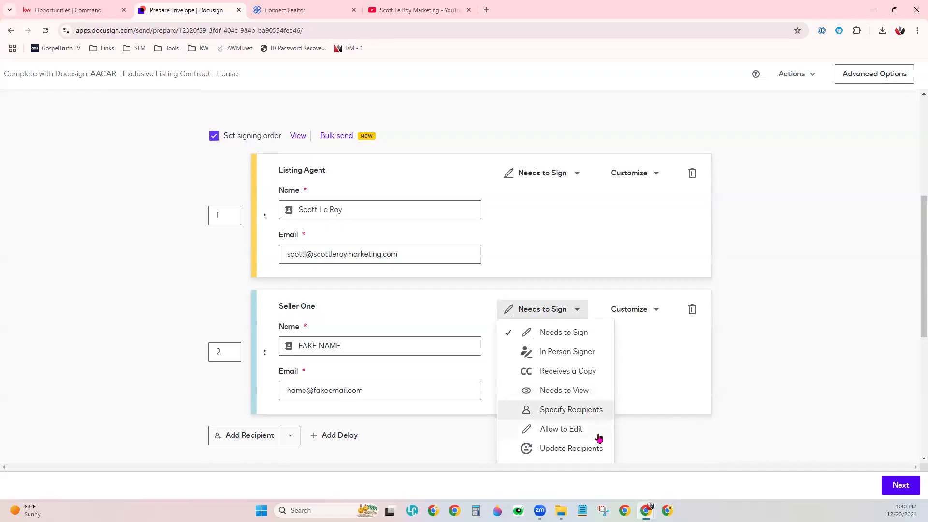
{"action": "left_click", "coordinate": [643, 383]}
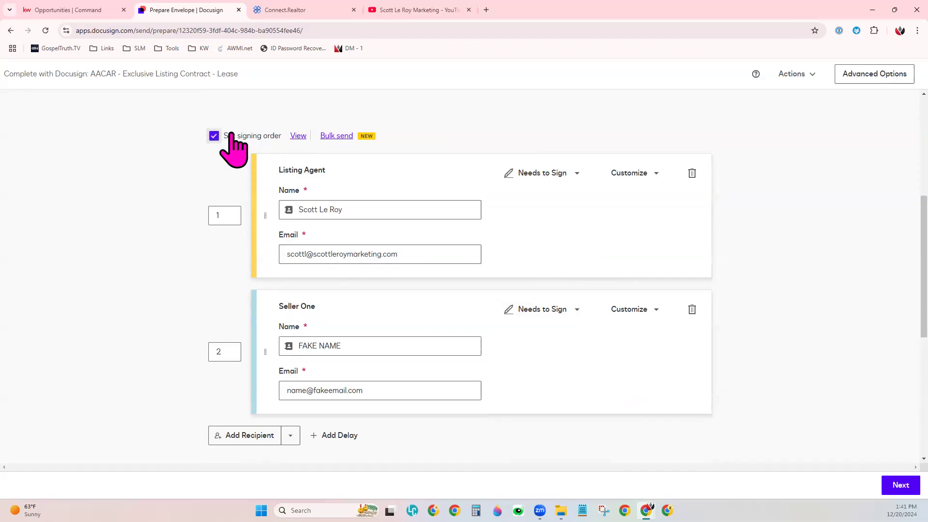
- Turn the envelope's signing order off and back on
{"action": "left_click", "coordinate": [214, 136]}
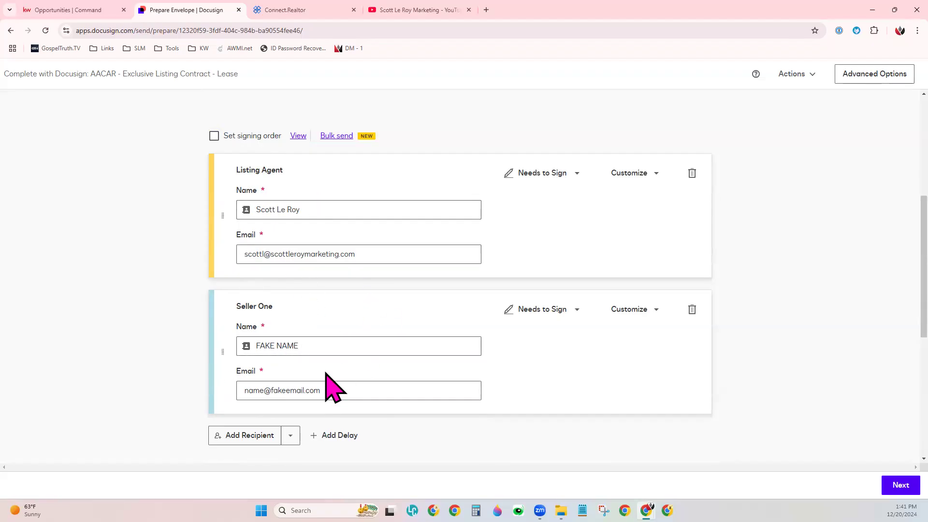
{"action": "left_click", "coordinate": [214, 136]}
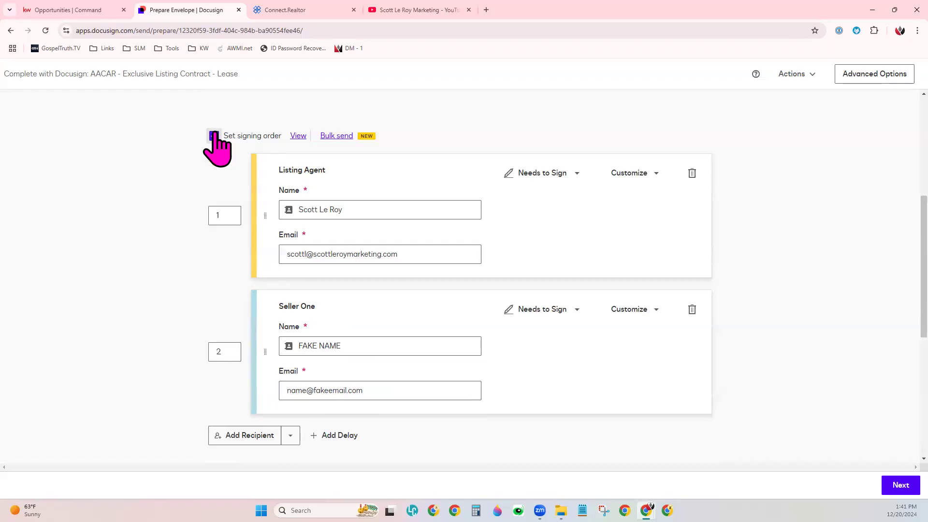
{"action": "left_click", "coordinate": [223, 215]}
{"action": "left_click", "coordinate": [214, 298]}
- Try giving Seller One the same signing order as the Listing Agent, 1, and set it back to 2
{"action": "left_click_drag", "start_coordinate": [263, 347], "coordinate": [270, 207]}
{"action": "double_click", "coordinate": [215, 351]}
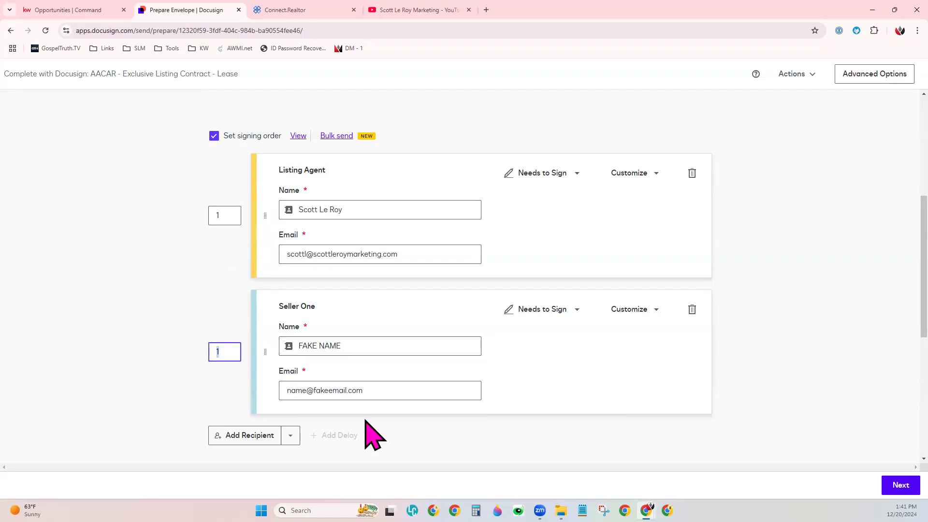
{"action": "type", "text": "2"}
{"action": "left_click", "coordinate": [191, 292]}
- Place Seller One above the Listing Agent in the recipients, with signing order 1 for the seller and 2 for the agent
{"action": "left_click_drag", "start_coordinate": [301, 221], "coordinate": [271, 346]}
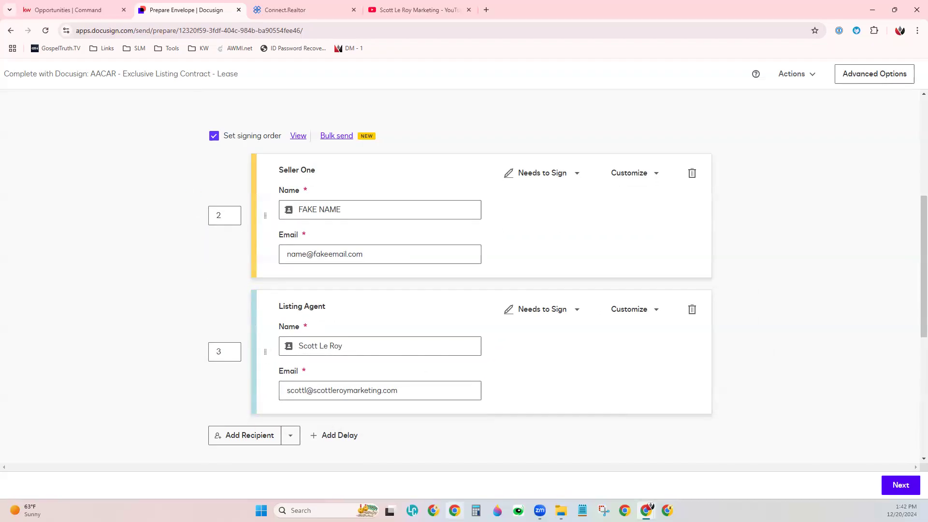
{"action": "left_click", "coordinate": [227, 214]}
{"action": "type", "text": "1"}
{"action": "left_click", "coordinate": [224, 351]}
{"action": "left_click_drag", "start_coordinate": [283, 169], "coordinate": [328, 165]}
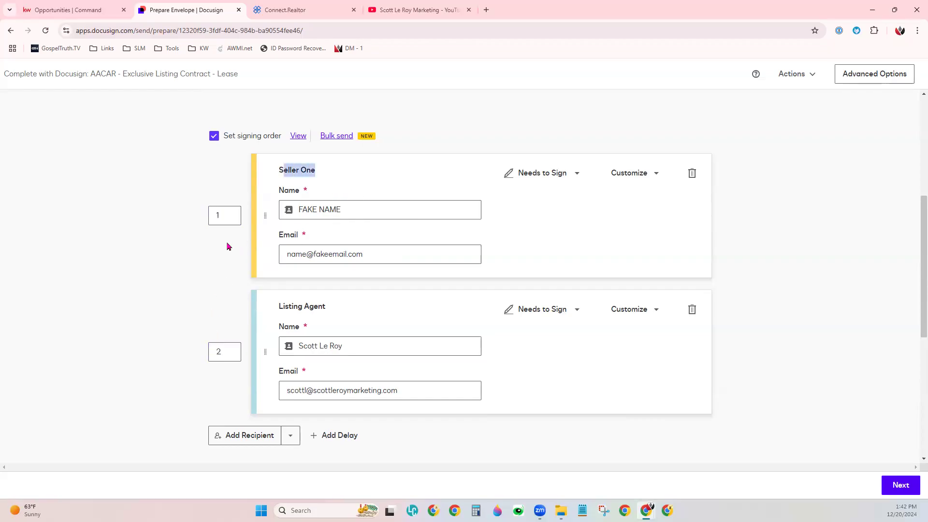
{"action": "left_click", "coordinate": [319, 304]}
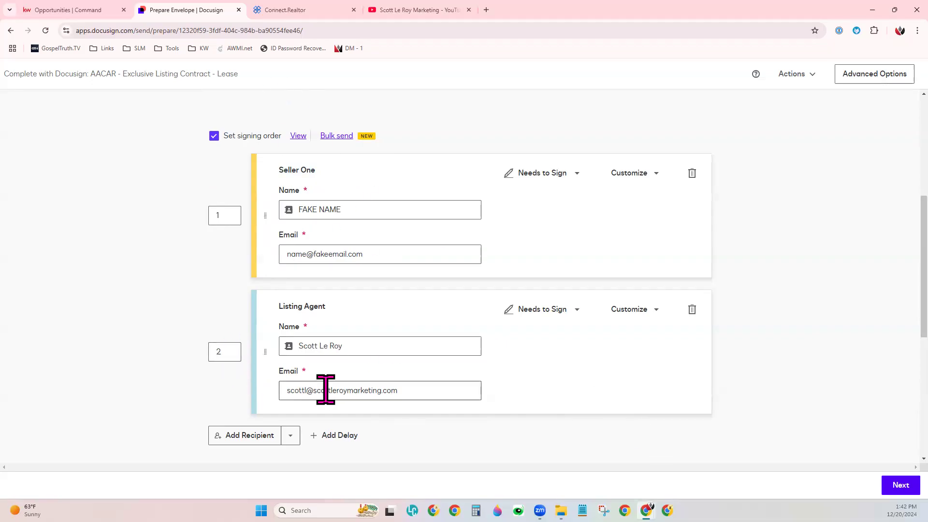
- Set the envelope's email subject to "PLEASE SIGN - Listing Agreement"
{"action": "scroll", "coordinate": [325, 389], "scroll_direction": "down", "scroll_amount": 1}
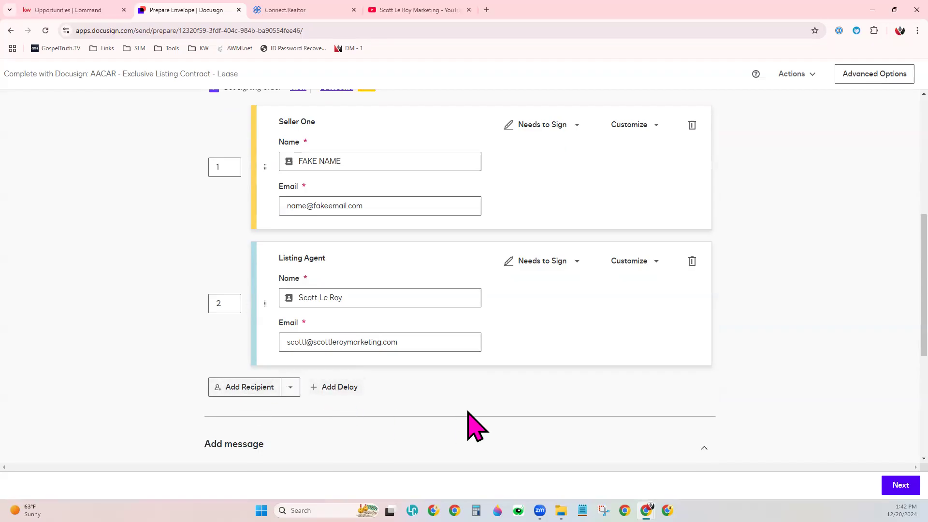
{"action": "scroll", "coordinate": [465, 387], "scroll_direction": "down", "scroll_amount": 5}
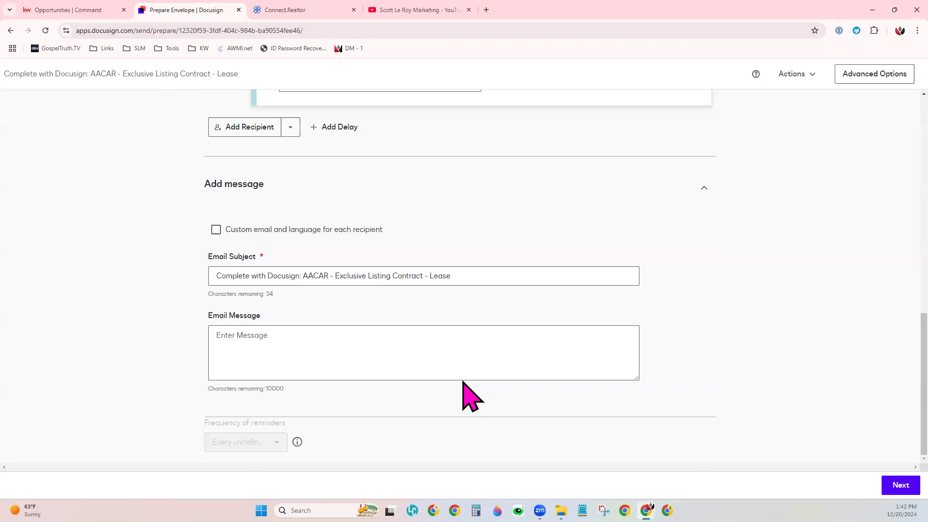
{"action": "triple_click", "coordinate": [406, 274]}
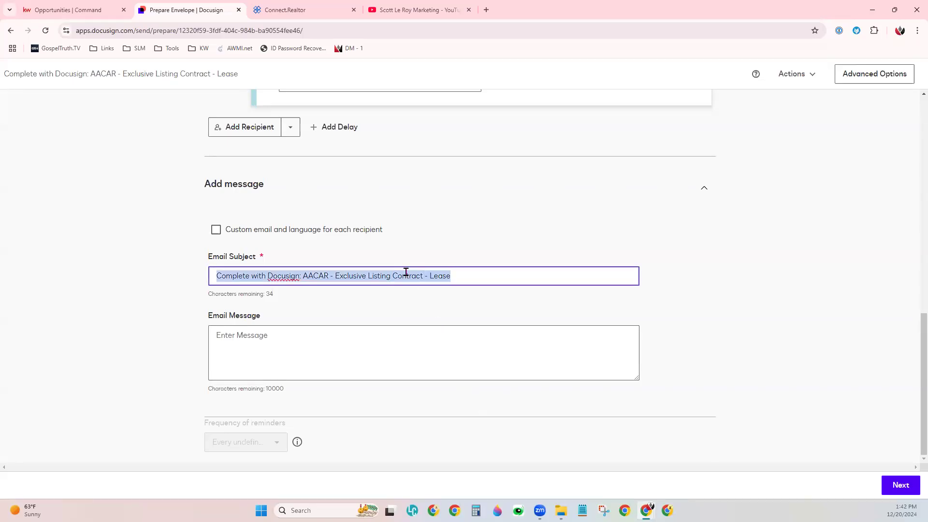
{"action": "type", "text": "PLES"}
{"action": "key", "text": "BackSpace"}
{"action": "type", "text": "ASE SIGN - Listing Agreement"}
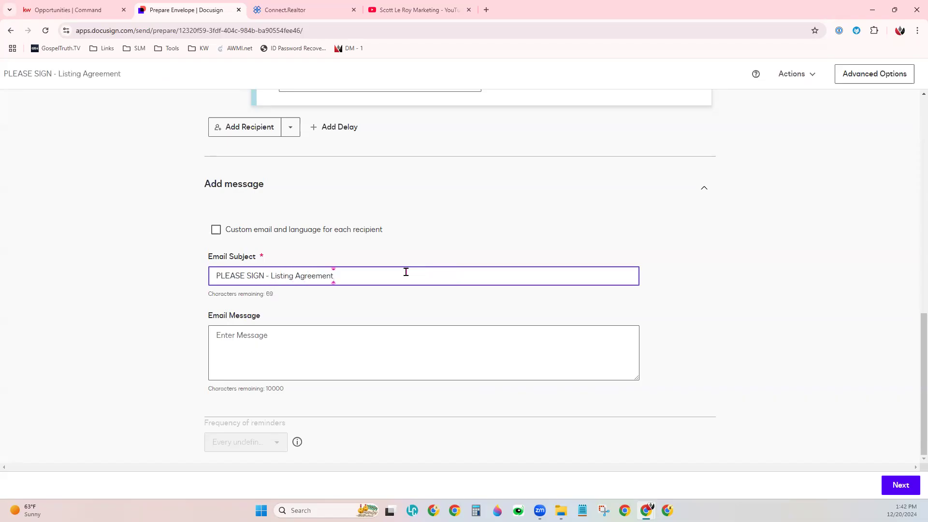
- Write the email message "Call me if you have any questions at all! :)" for the envelope
{"action": "left_click", "coordinate": [397, 351]}
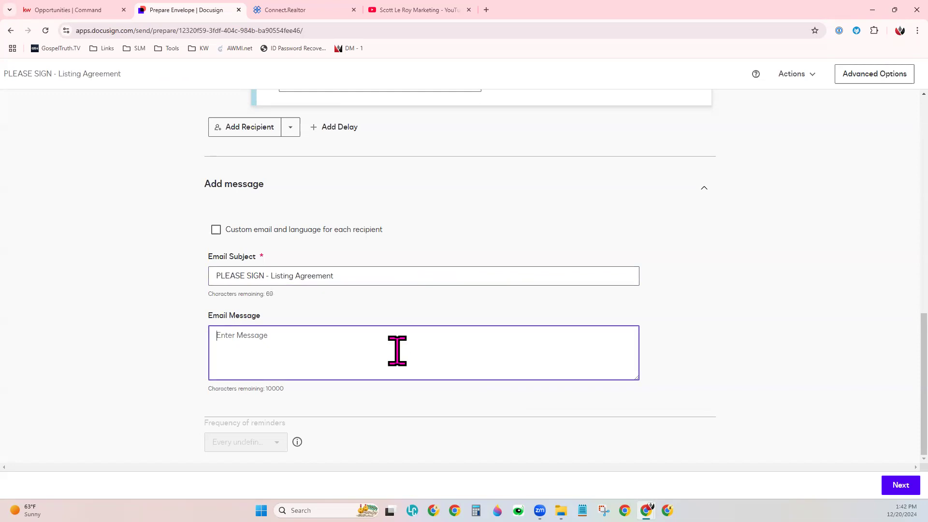
{"action": "type", "text": "Call me if you have any questions at"}
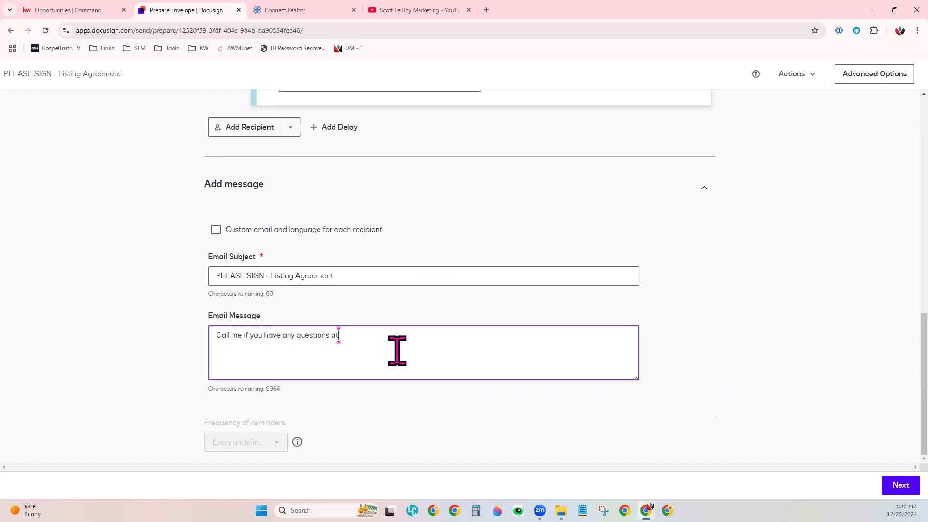
{"action": "type", "text": " all! :)"}
{"action": "left_click", "coordinate": [437, 415]}
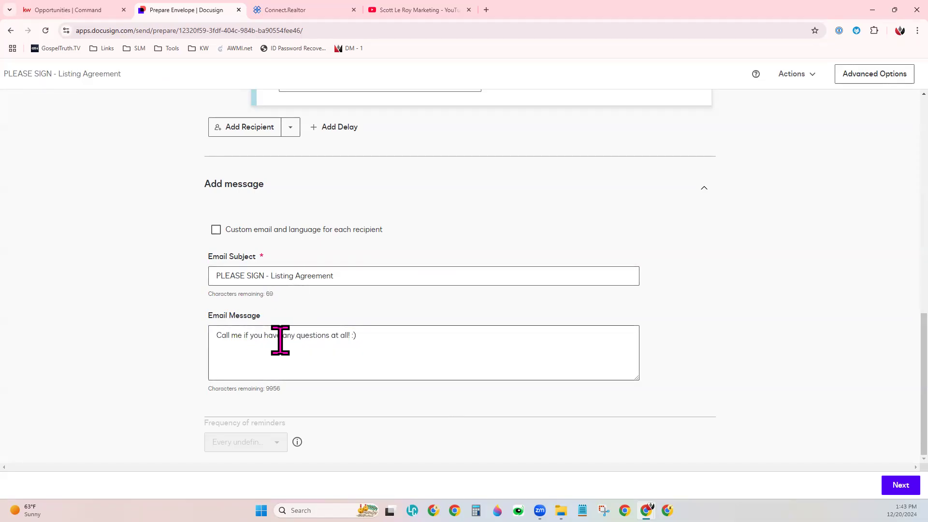
- Turn on custom email and language for each recipient and view the seller's email language options, keeping English (US)
{"action": "left_click", "coordinate": [215, 230]}
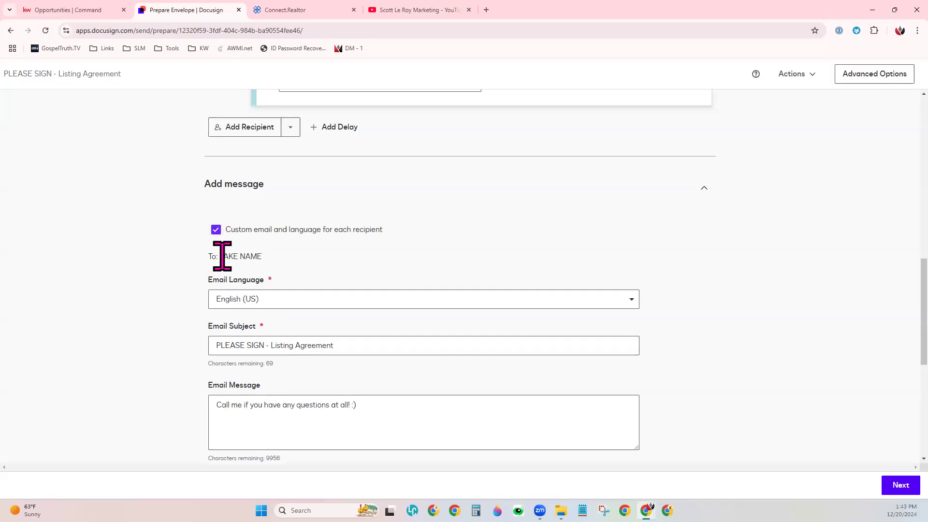
{"action": "left_click_drag", "start_coordinate": [217, 257], "coordinate": [261, 255]}
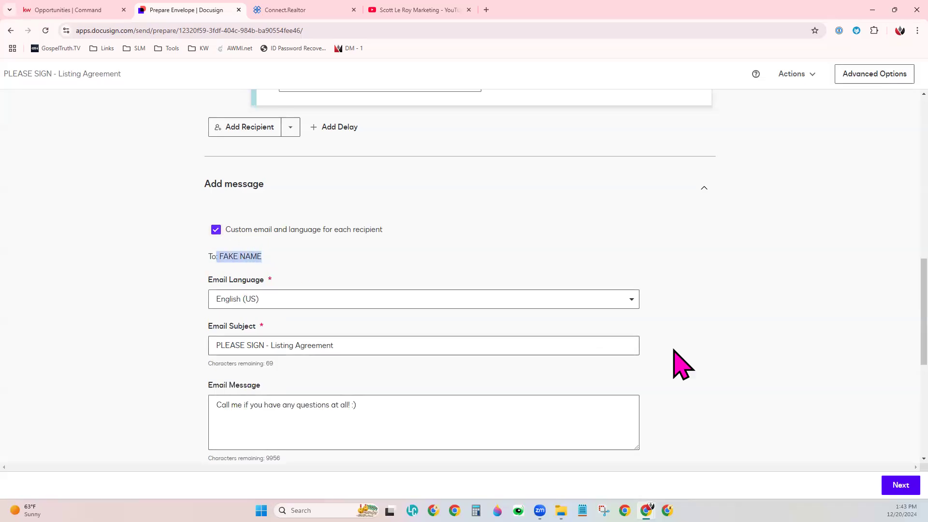
{"action": "scroll", "coordinate": [681, 365], "scroll_direction": "down", "scroll_amount": 2}
{"action": "left_click", "coordinate": [280, 215]}
{"action": "left_click", "coordinate": [281, 207]}
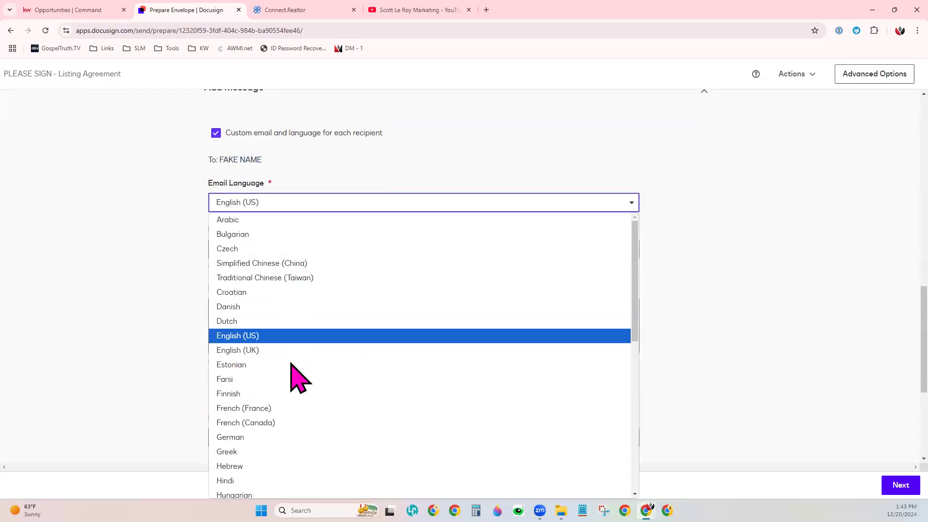
{"action": "left_click", "coordinate": [146, 248]}
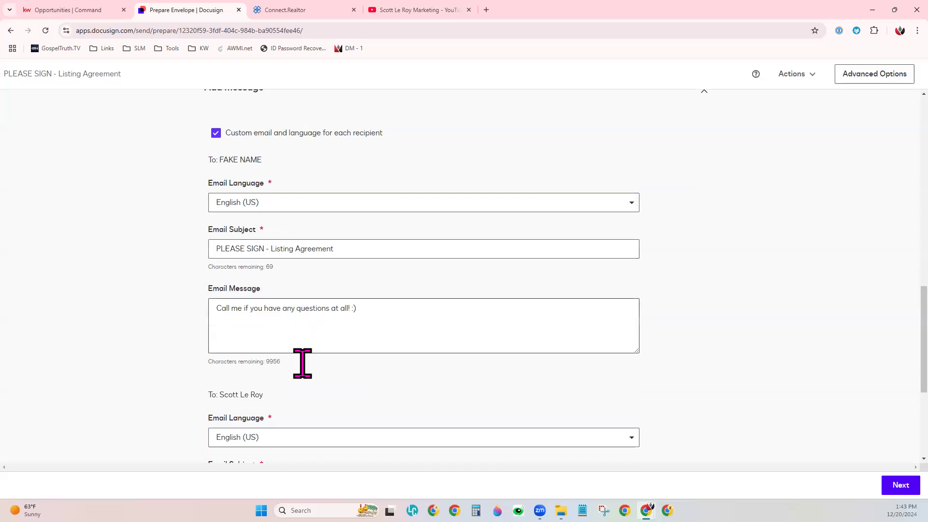
- Review the separate email sections for both recipients and turn custom email and language per recipient back off
{"action": "scroll", "coordinate": [572, 342], "scroll_direction": "down", "scroll_amount": 3}
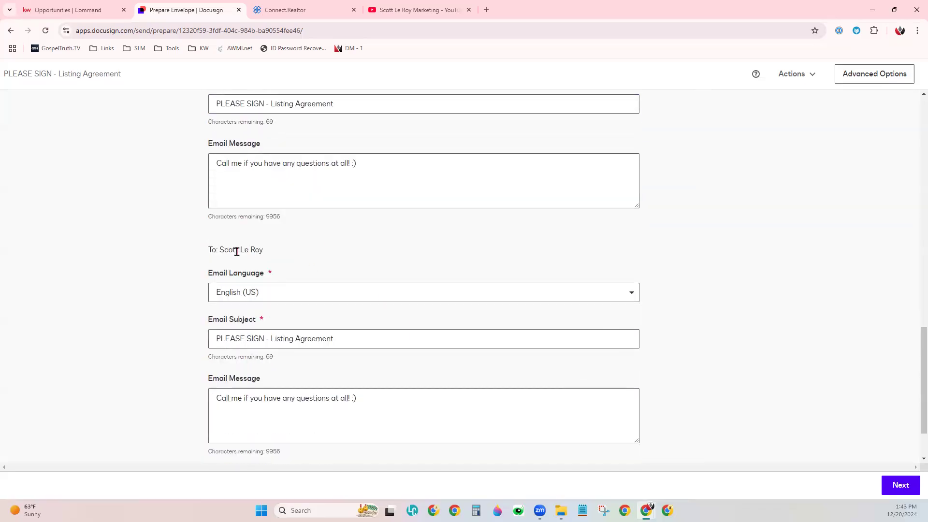
{"action": "scroll", "coordinate": [317, 416], "scroll_direction": "down", "scroll_amount": 1}
{"action": "scroll", "coordinate": [388, 405], "scroll_direction": "up", "scroll_amount": 4}
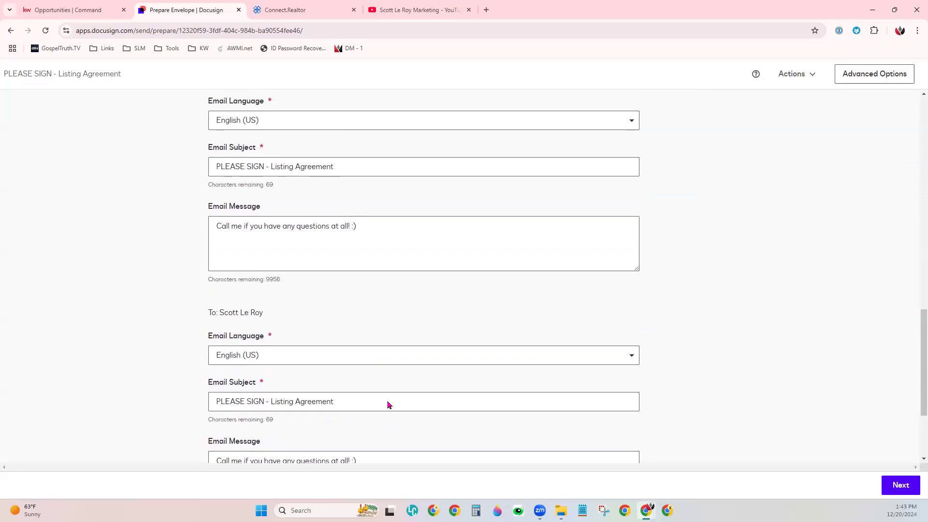
{"action": "scroll", "coordinate": [231, 141], "scroll_direction": "up", "scroll_amount": 1}
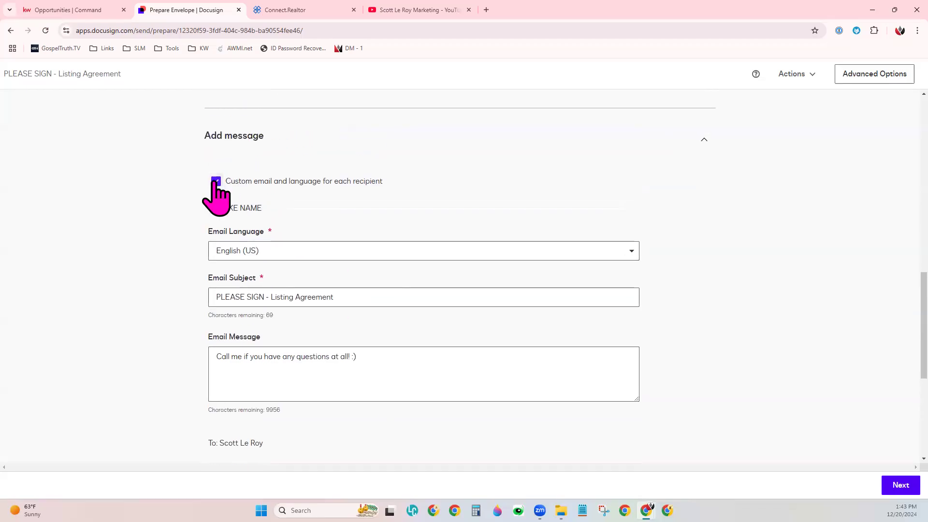
{"action": "left_click", "coordinate": [216, 181]}
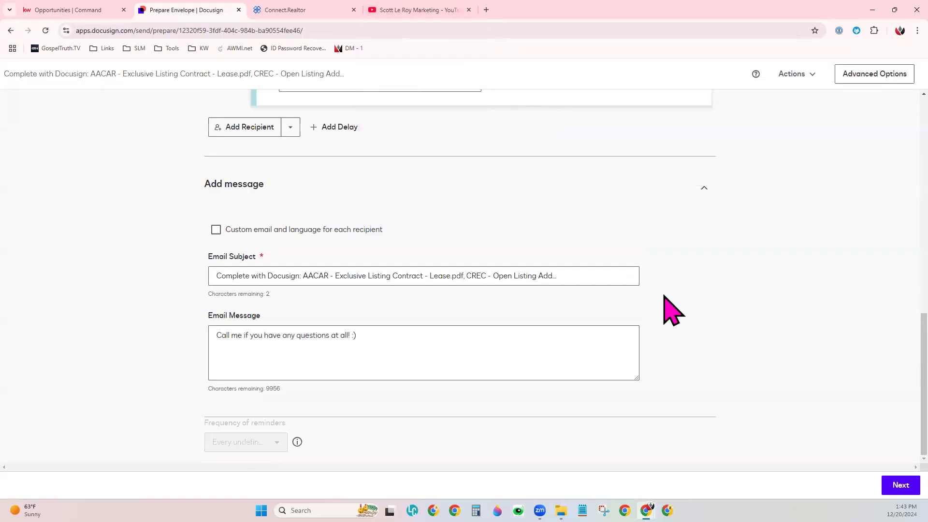
- Switch to YouTube, copy the link of the DocuSign 101 11/15 video, and return to the DocuSign envelope
{"action": "left_click", "coordinate": [462, 11]}
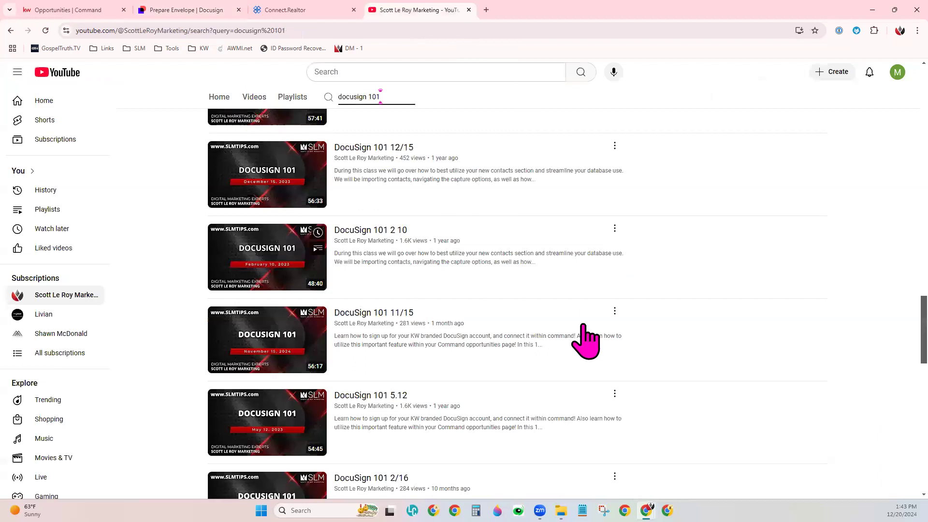
{"action": "right_click", "coordinate": [262, 331]}
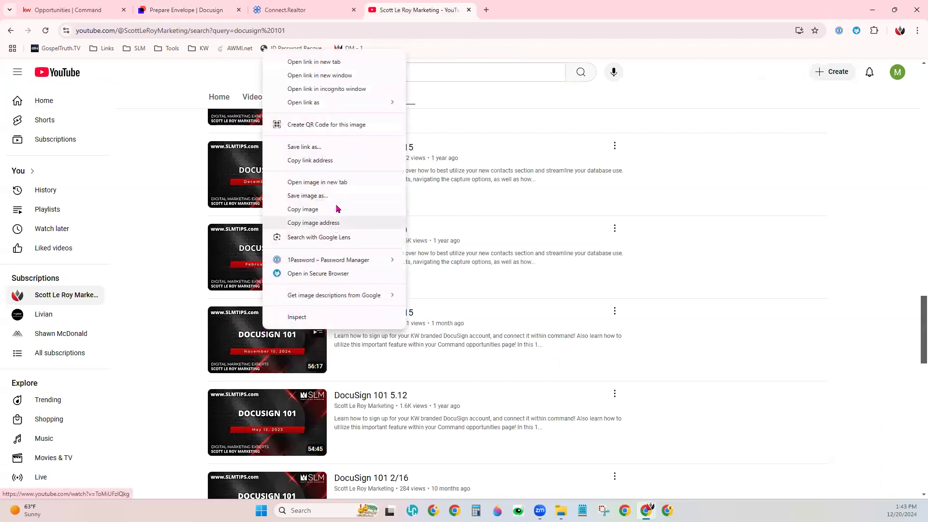
{"action": "left_click", "coordinate": [333, 164]}
{"action": "left_click", "coordinate": [206, 10]}
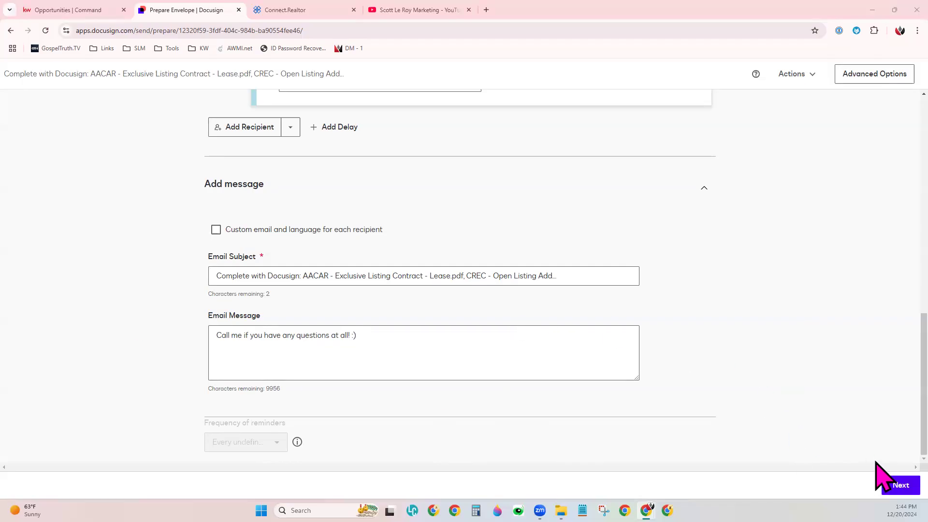
- Proceed to the envelope's field placement page and dismiss the Scheduled Send notice
{"action": "left_click", "coordinate": [898, 485]}
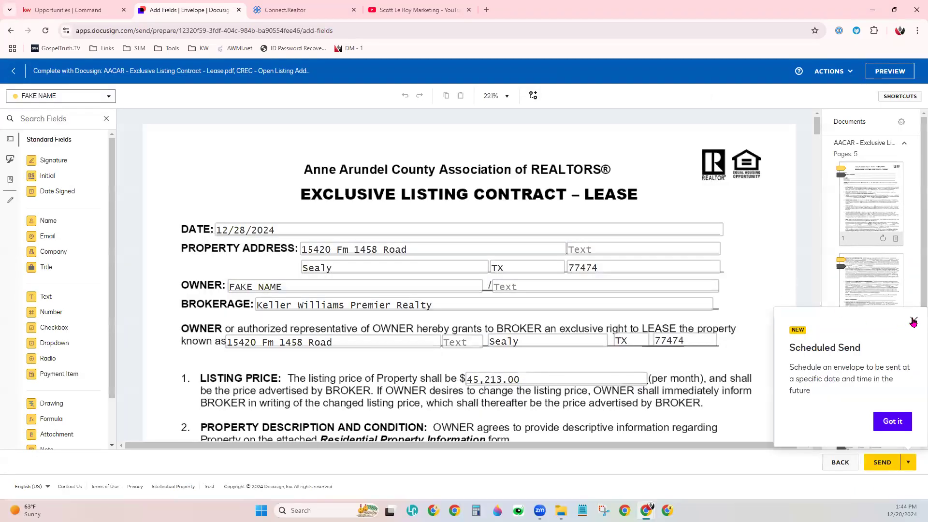
{"action": "left_click", "coordinate": [914, 321]}
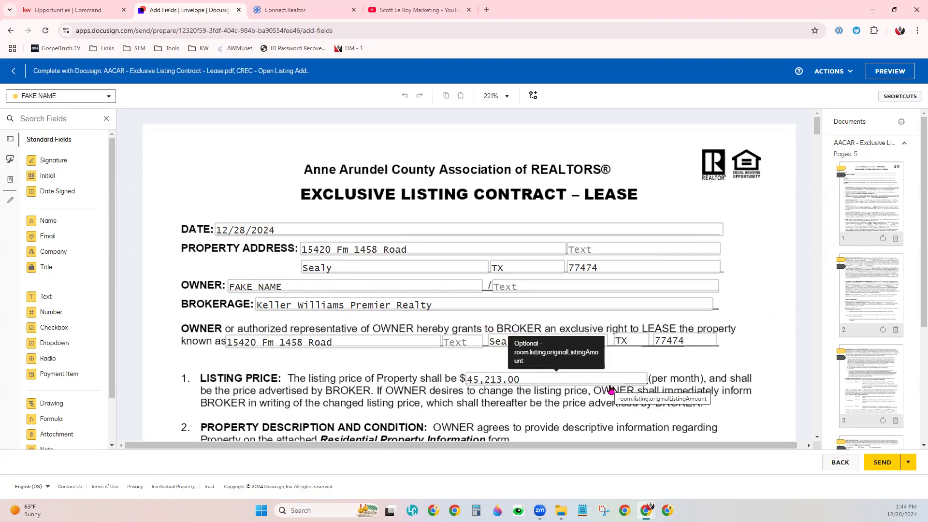
- Review the prefilled data, initial and signature fields through the listing contract down to the section 21 signature block
{"action": "scroll", "coordinate": [610, 390], "scroll_direction": "down", "scroll_amount": 12}
{"action": "scroll", "coordinate": [610, 390], "scroll_direction": "down", "scroll_amount": 2}
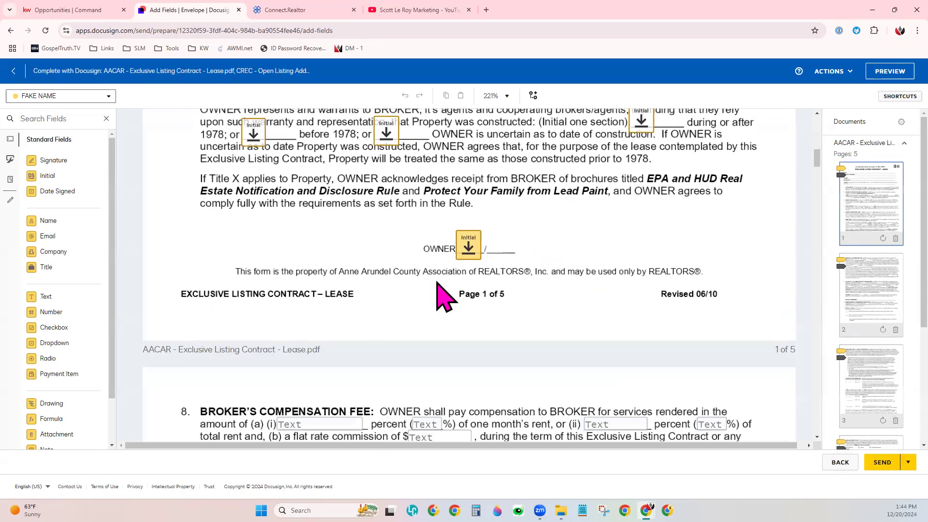
{"action": "scroll", "coordinate": [525, 320], "scroll_direction": "down", "scroll_amount": 1}
{"action": "scroll", "coordinate": [525, 321], "scroll_direction": "down", "scroll_amount": 15}
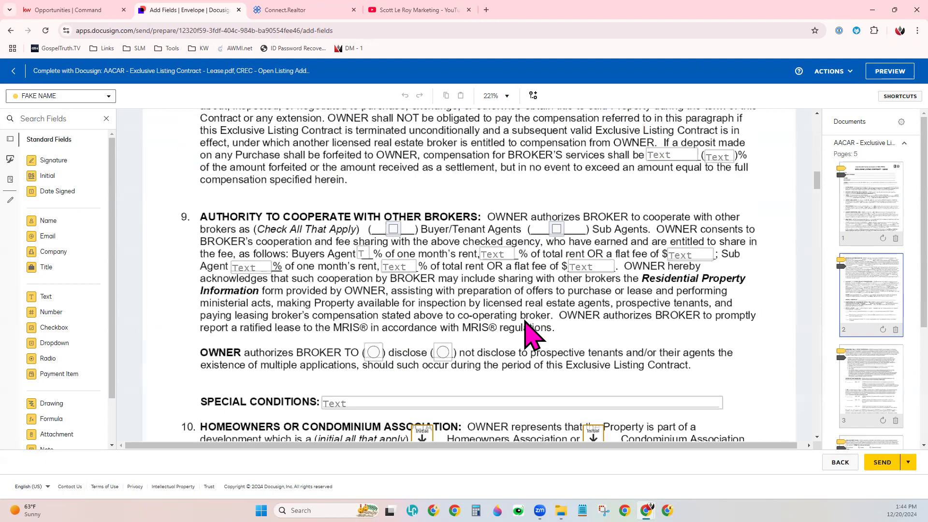
{"action": "scroll", "coordinate": [525, 321], "scroll_direction": "down", "scroll_amount": 15}
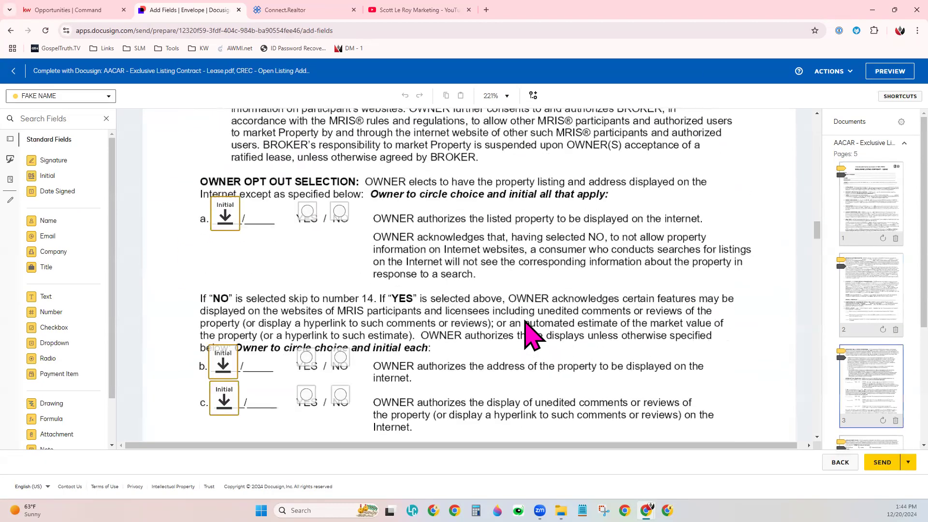
{"action": "scroll", "coordinate": [525, 321], "scroll_direction": "down", "scroll_amount": 15}
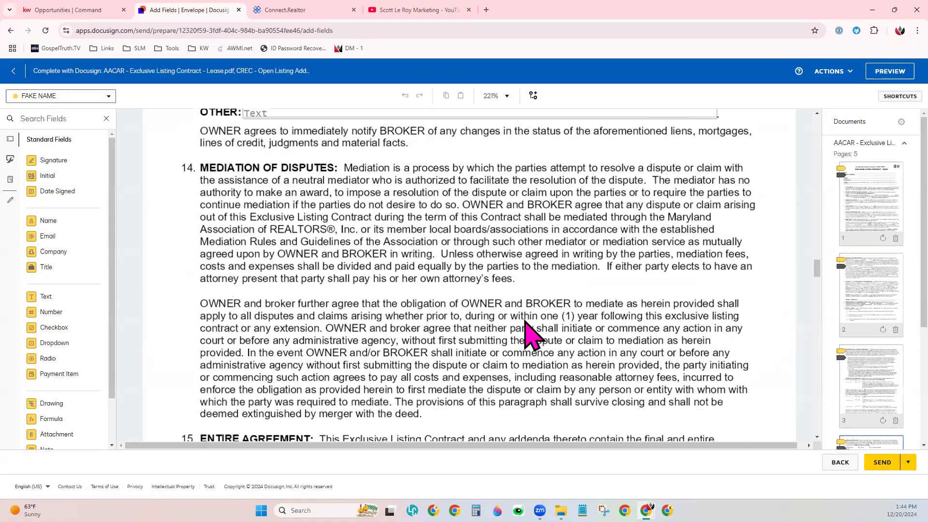
{"action": "scroll", "coordinate": [525, 321], "scroll_direction": "down", "scroll_amount": 3}
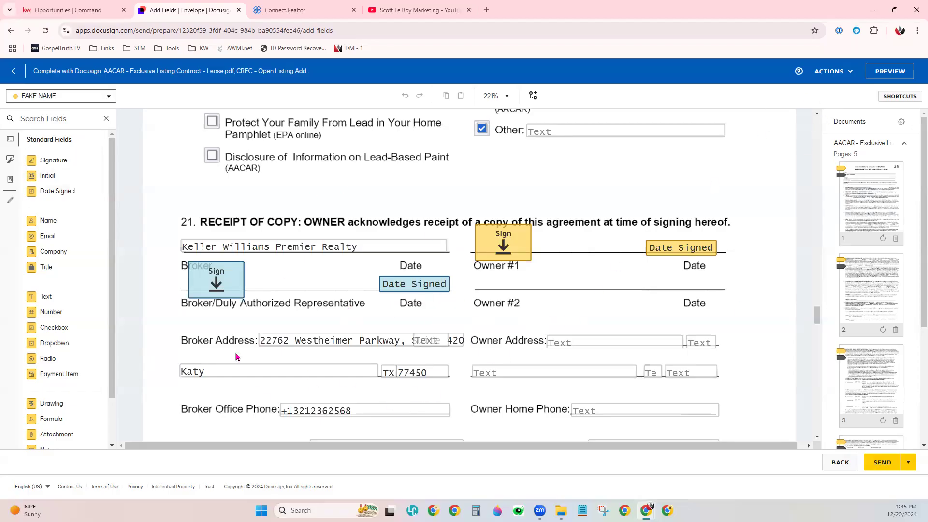
{"action": "scroll", "coordinate": [550, 302], "scroll_direction": "down", "scroll_amount": 1}
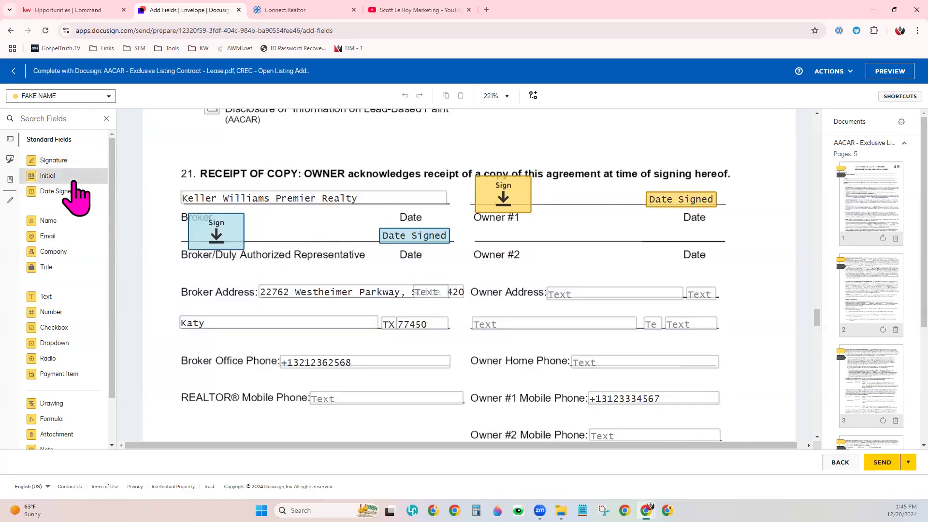
- Add an Initial field for the seller on the Owner #1 line, between the signature and Date Signed fields
{"action": "left_click", "coordinate": [26, 102]}
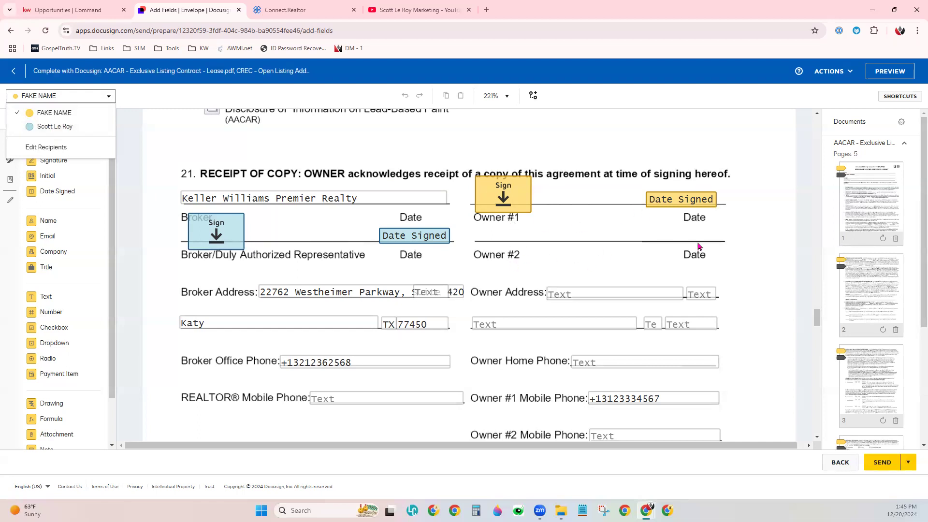
{"action": "left_click", "coordinate": [50, 116]}
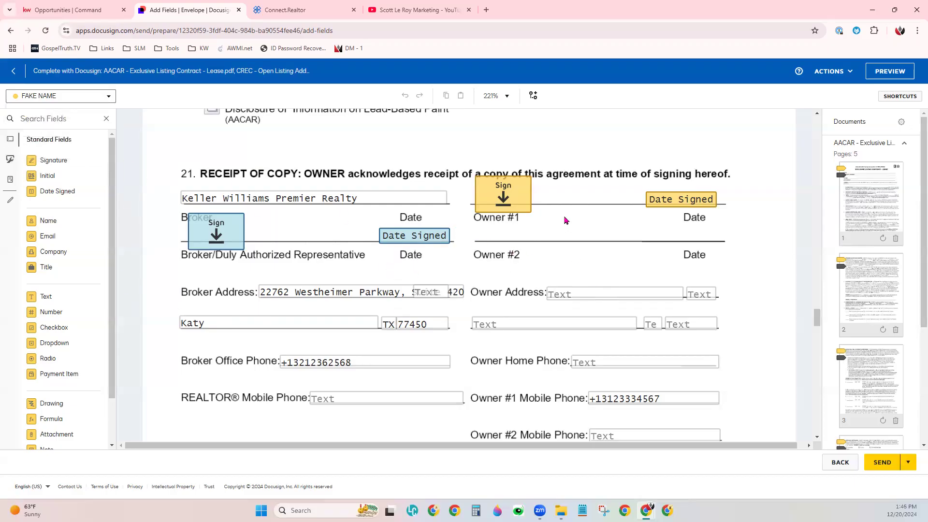
{"action": "left_click_drag", "start_coordinate": [57, 176], "coordinate": [585, 185]}
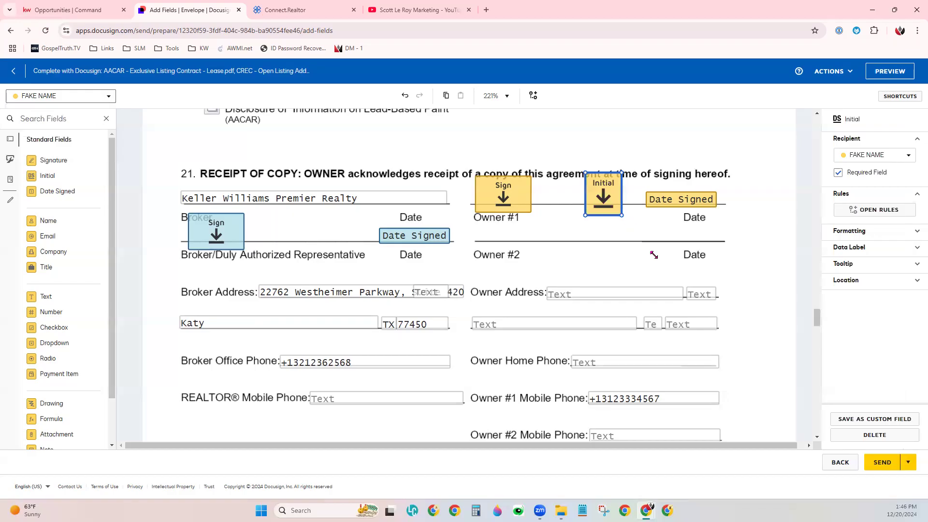
{"action": "left_click_drag", "start_coordinate": [603, 210], "coordinate": [625, 253]}
{"action": "left_click", "coordinate": [597, 233]}
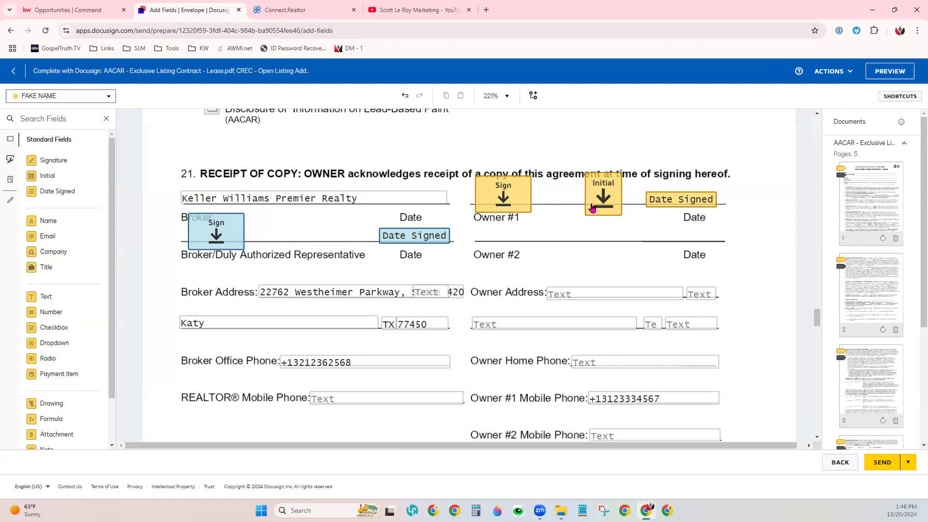
- Check the Residential Property Information addendum in section 20 and clear it again
{"action": "scroll", "coordinate": [592, 208], "scroll_direction": "up", "scroll_amount": 4}
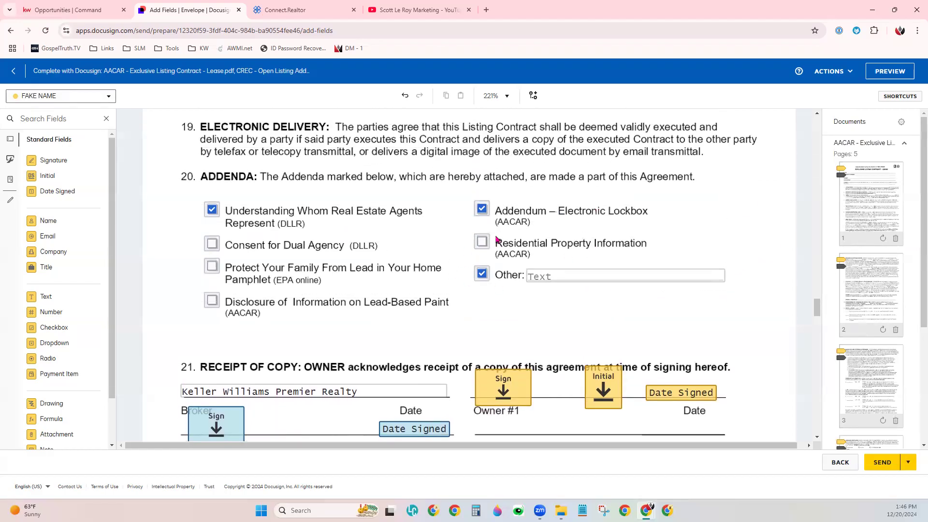
{"action": "left_click", "coordinate": [482, 248]}
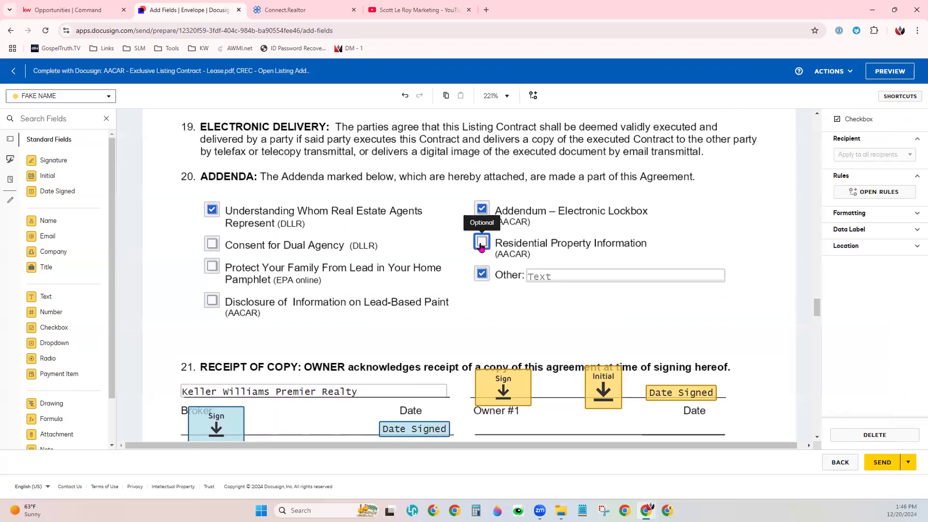
{"action": "left_click", "coordinate": [482, 244]}
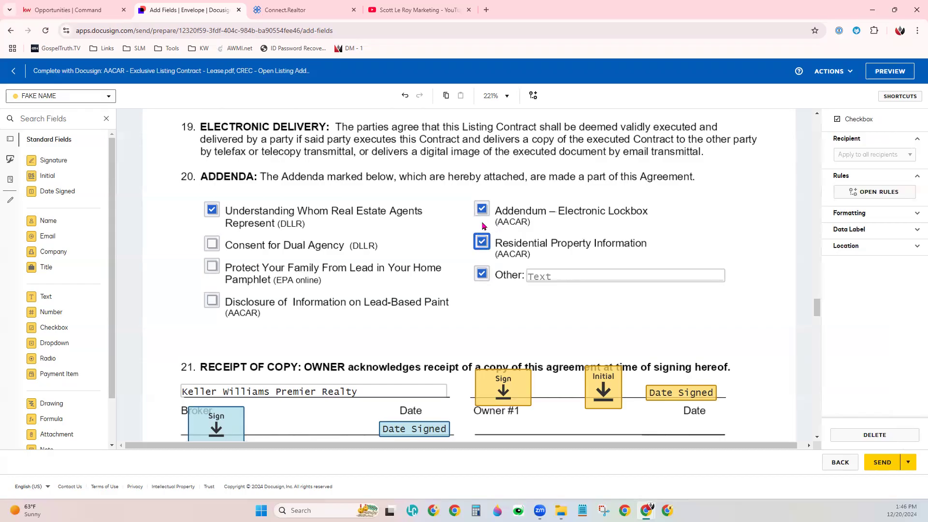
{"action": "left_click", "coordinate": [483, 263]}
{"action": "left_click", "coordinate": [484, 249]}
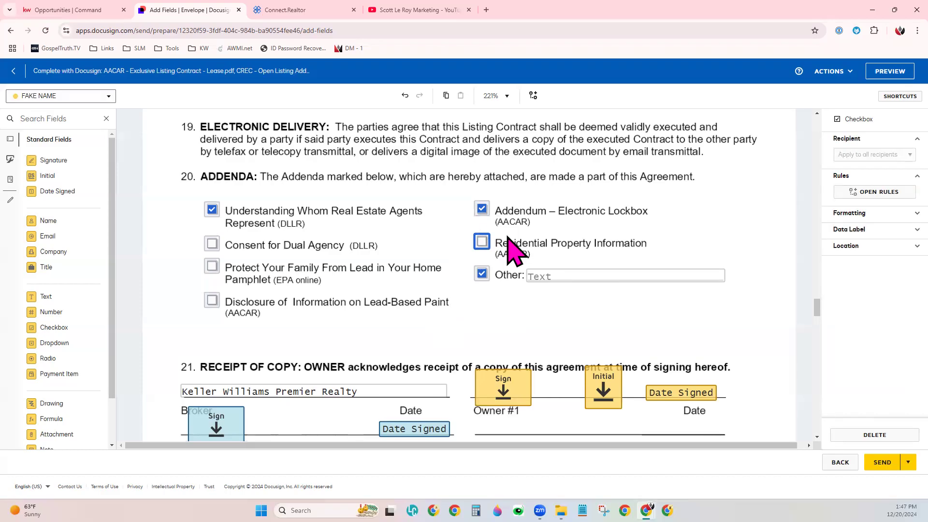
- Add a Radio field for the seller below the Other line in section 20 and delete its second button
{"action": "scroll", "coordinate": [97, 357], "scroll_direction": "down", "scroll_amount": 1}
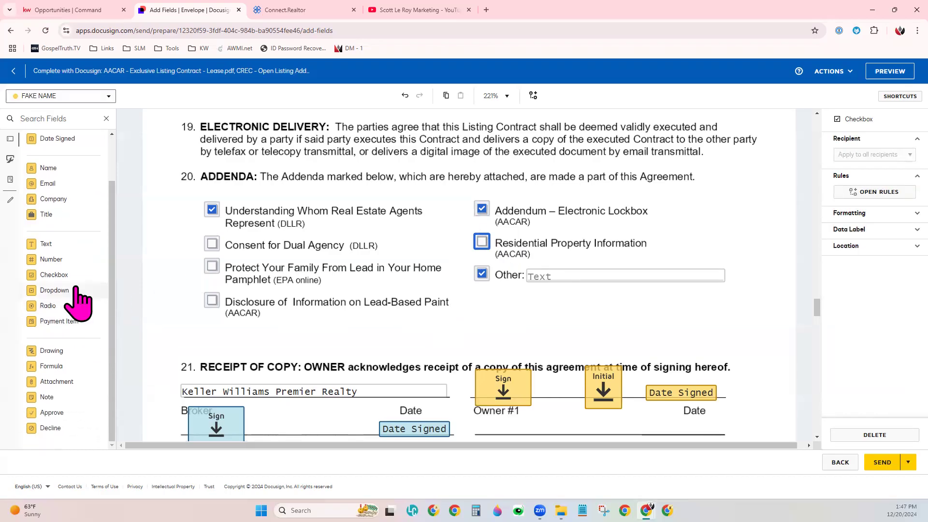
{"action": "left_click_drag", "start_coordinate": [48, 311], "coordinate": [511, 300]}
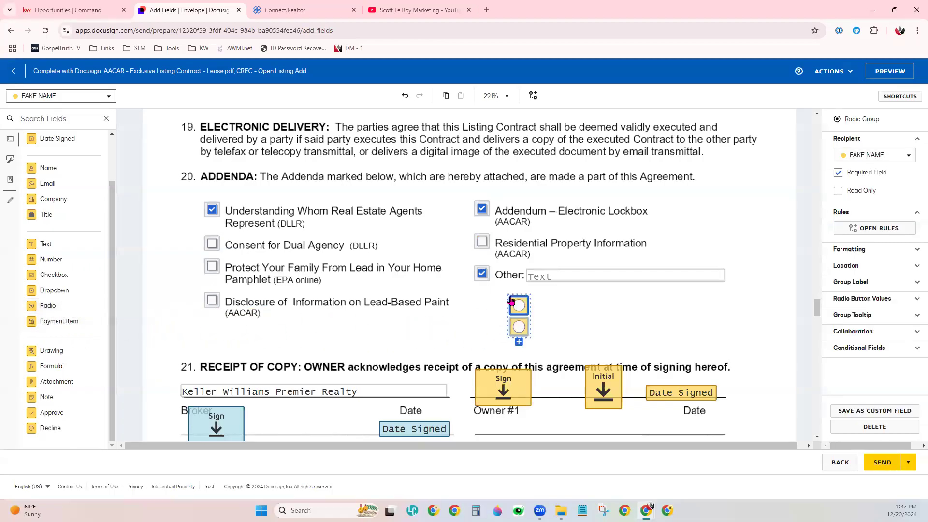
{"action": "left_click", "coordinate": [519, 330]}
{"action": "key", "text": "Delete"}
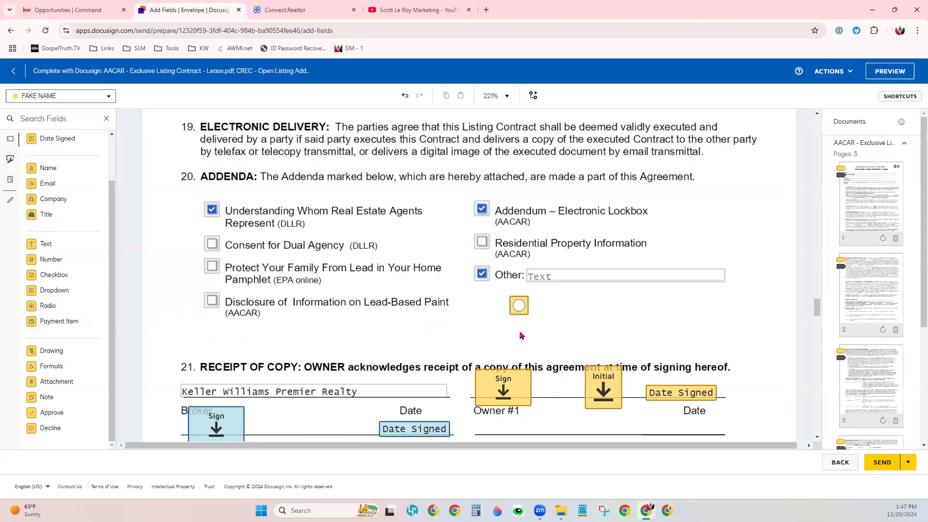
- Place the remaining radio button over the Residential Property Information checkbox in section 20 and set it as selected
{"action": "left_click", "coordinate": [527, 309]}
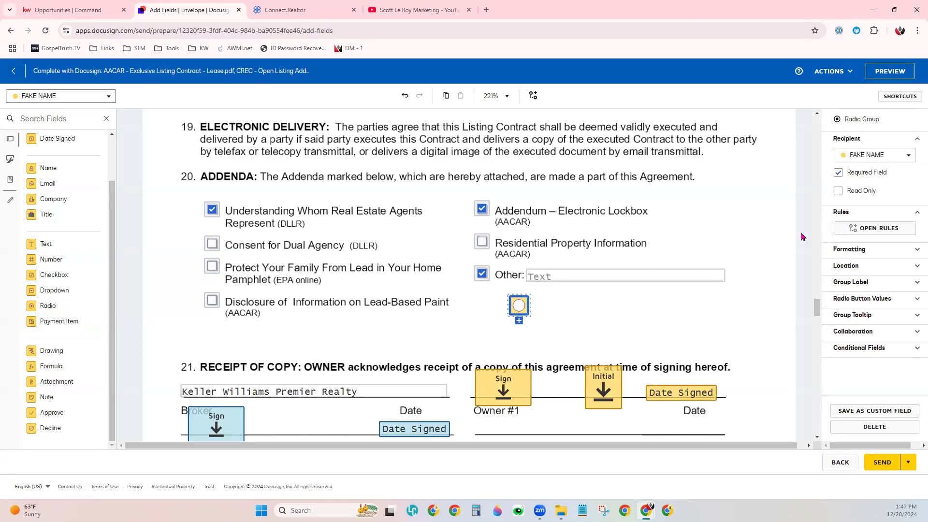
{"action": "left_click", "coordinate": [875, 176]}
{"action": "left_click", "coordinate": [858, 175]}
{"action": "left_click", "coordinate": [558, 327]}
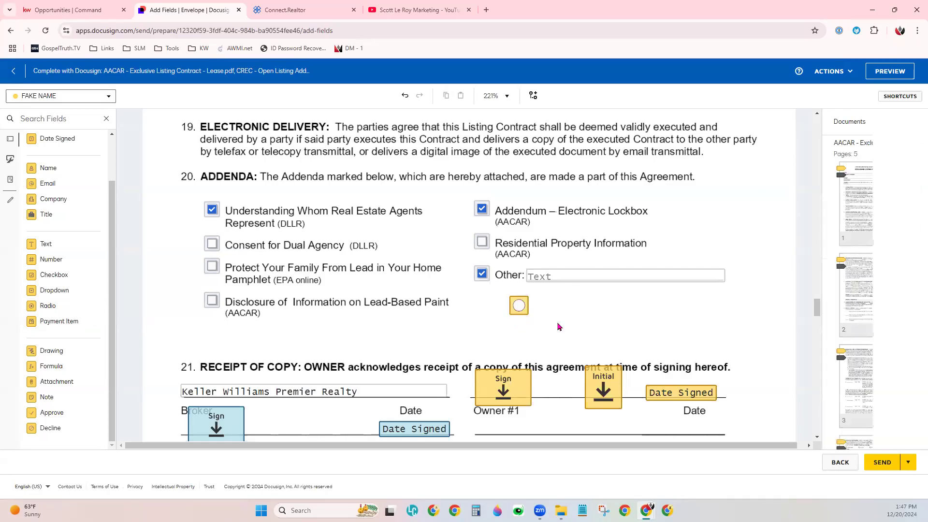
{"action": "left_click", "coordinate": [519, 314]}
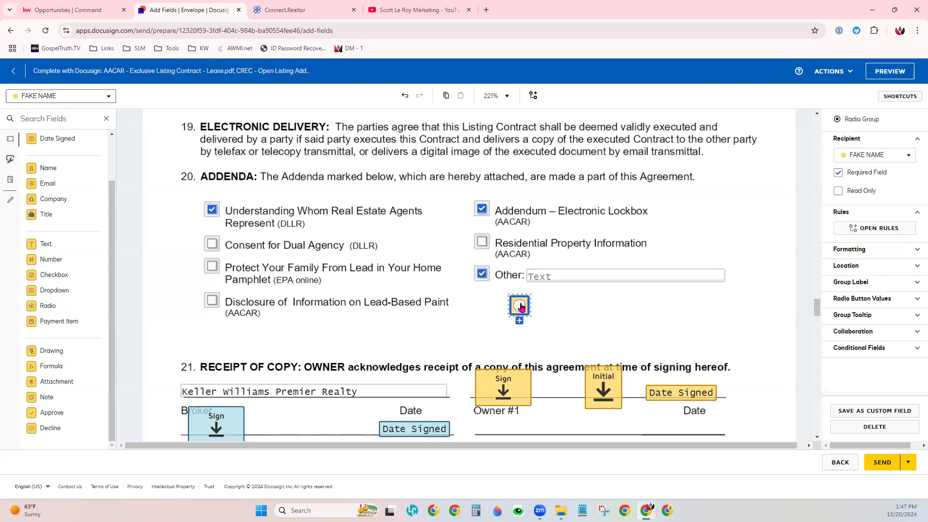
{"action": "left_click", "coordinate": [559, 329]}
{"action": "left_click_drag", "start_coordinate": [519, 305], "coordinate": [480, 238]}
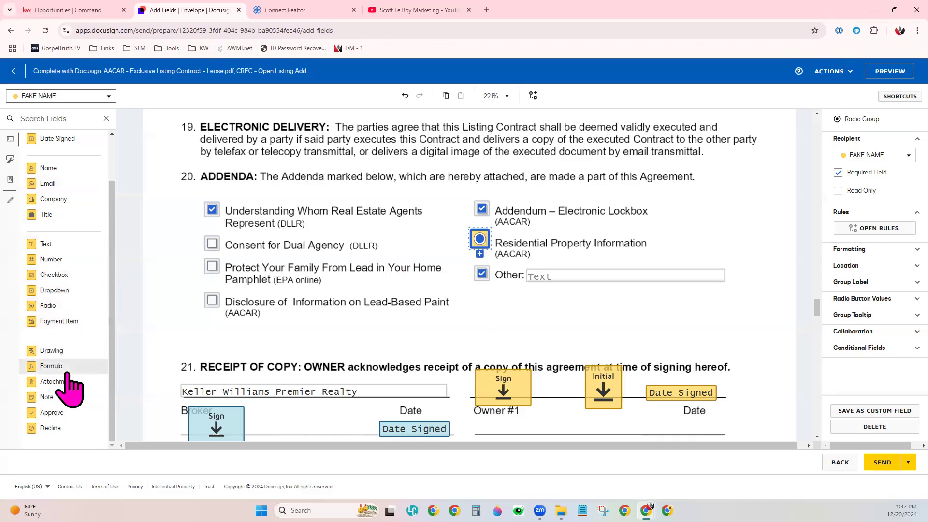
- Add a Text field for the seller in the blank area just above the section 21 heading
{"action": "left_click_drag", "start_coordinate": [44, 245], "coordinate": [491, 346]}
{"action": "left_click", "coordinate": [524, 344]}
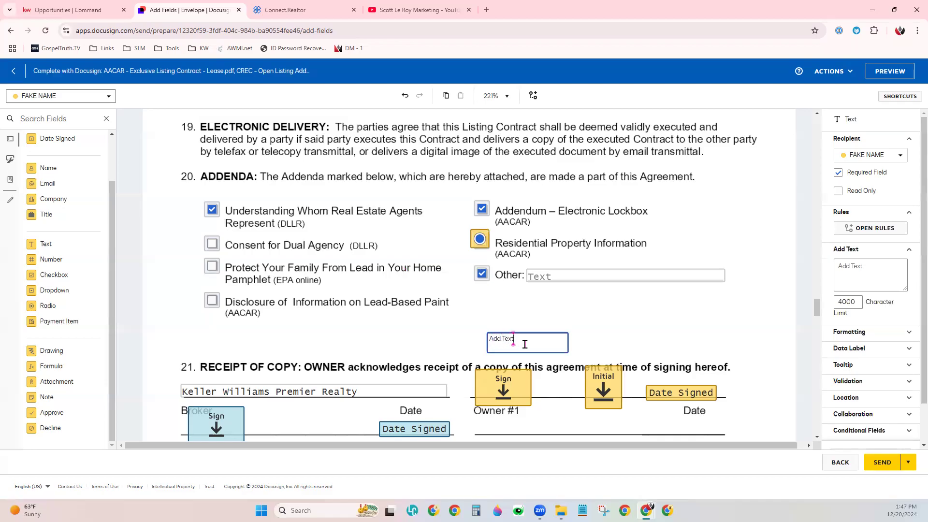
{"action": "left_click", "coordinate": [574, 312]}
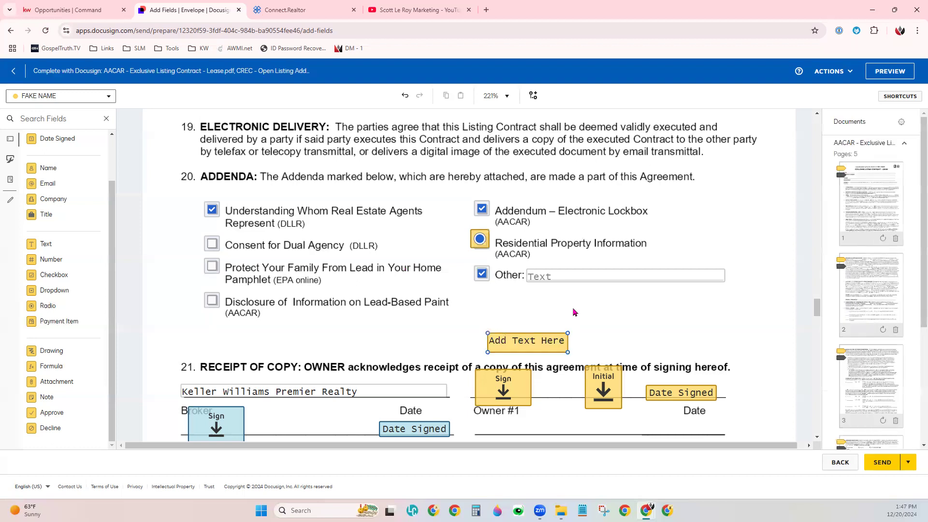
- Add a Date Signed field beside the new Text field and a Signature field above them for the seller
{"action": "scroll", "coordinate": [68, 188], "scroll_direction": "up", "scroll_amount": 2}
{"action": "left_click_drag", "start_coordinate": [63, 198], "coordinate": [583, 351]}
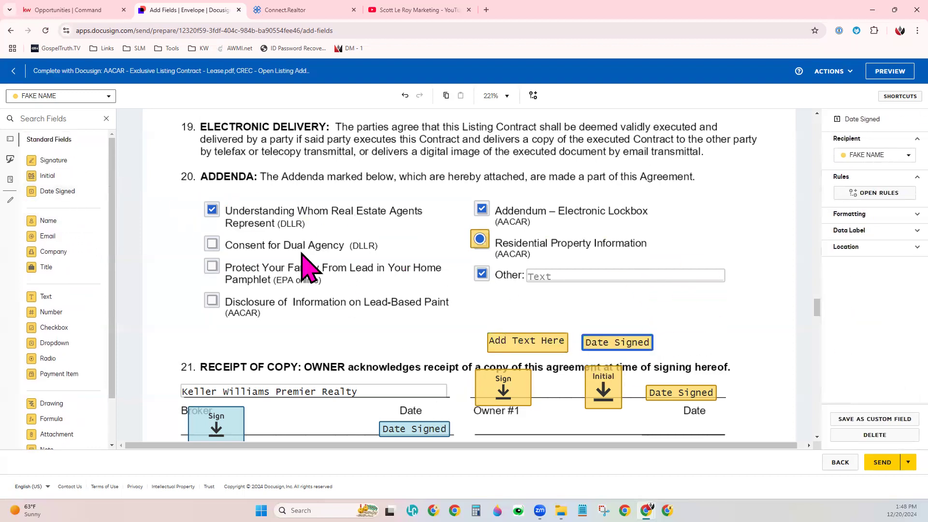
{"action": "mouse_move", "coordinate": [53, 160]}
{"action": "left_mouse_down"}
{"action": "mouse_move", "coordinate": [538, 266]}
{"action": "mouse_move", "coordinate": [555, 305]}
{"action": "left_mouse_up"}
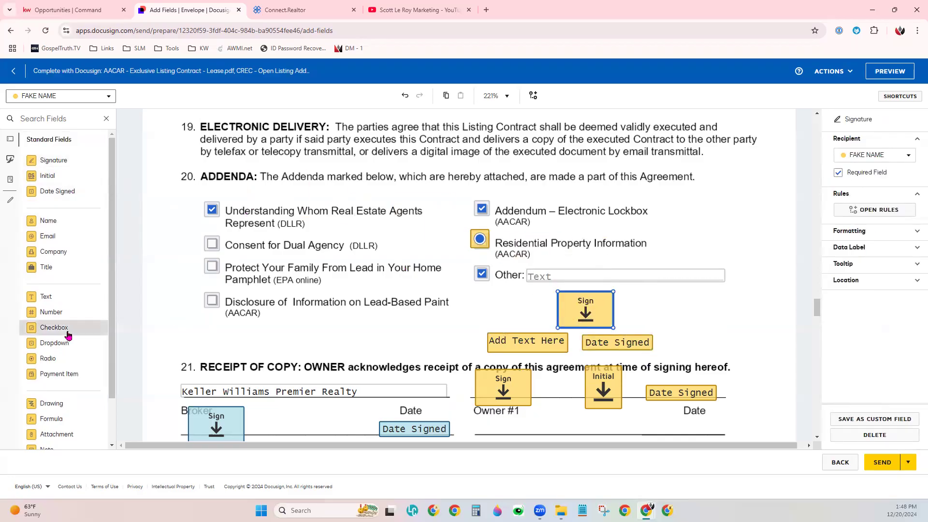
{"action": "scroll", "coordinate": [68, 360], "scroll_direction": "down", "scroll_amount": 2}
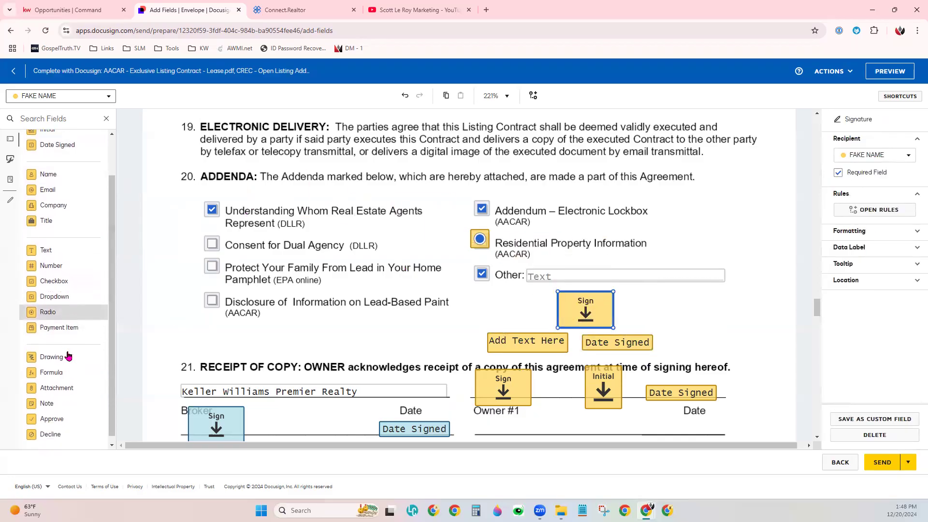
{"action": "scroll", "coordinate": [41, 244], "scroll_direction": "up", "scroll_amount": 2}
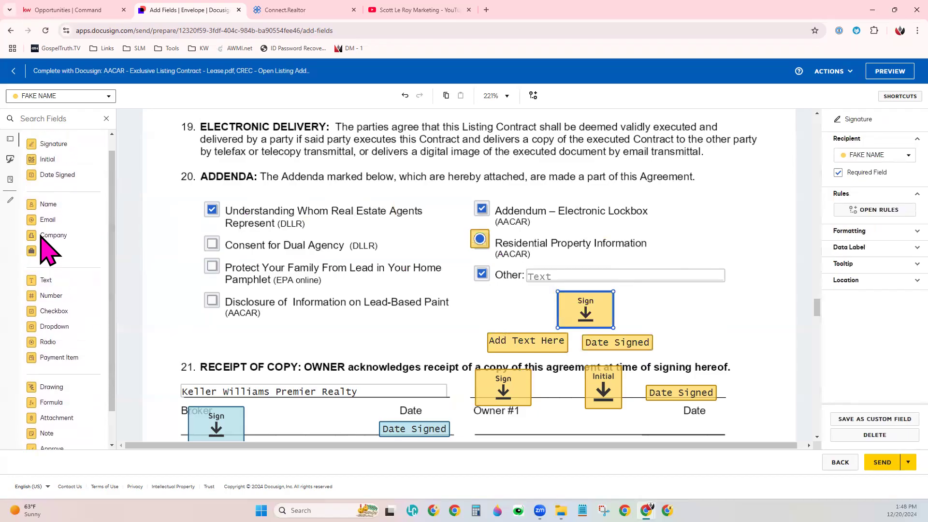
- Switch the field recipient to the agent and add Title and Name fields below the Disclosure of Information on Lead-Based Paint item
{"action": "left_click", "coordinate": [48, 96]}
{"action": "left_click", "coordinate": [56, 127]}
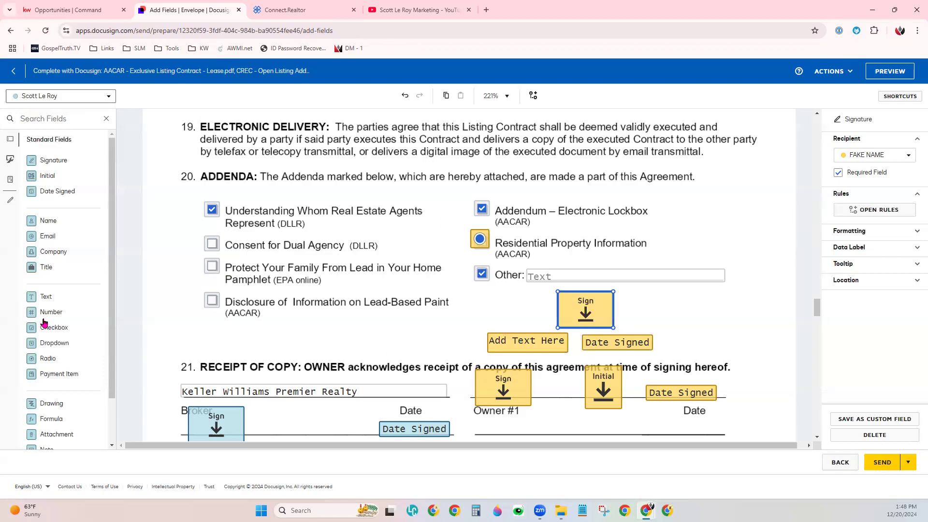
{"action": "left_click_drag", "start_coordinate": [67, 266], "coordinate": [288, 341]}
{"action": "mouse_move", "coordinate": [66, 220]}
{"action": "left_mouse_down"}
{"action": "mouse_move", "coordinate": [386, 322]}
{"action": "mouse_move", "coordinate": [382, 336]}
{"action": "left_mouse_up"}
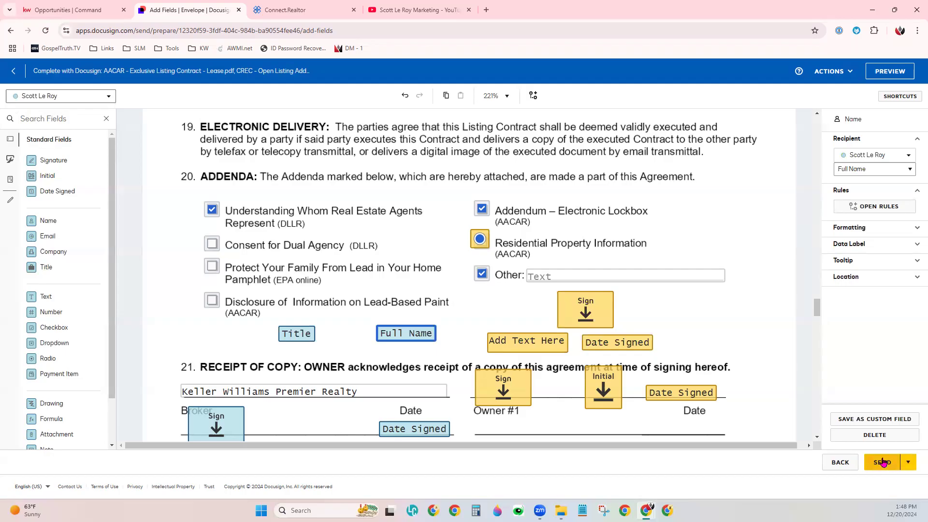
{"action": "left_click", "coordinate": [913, 466]}
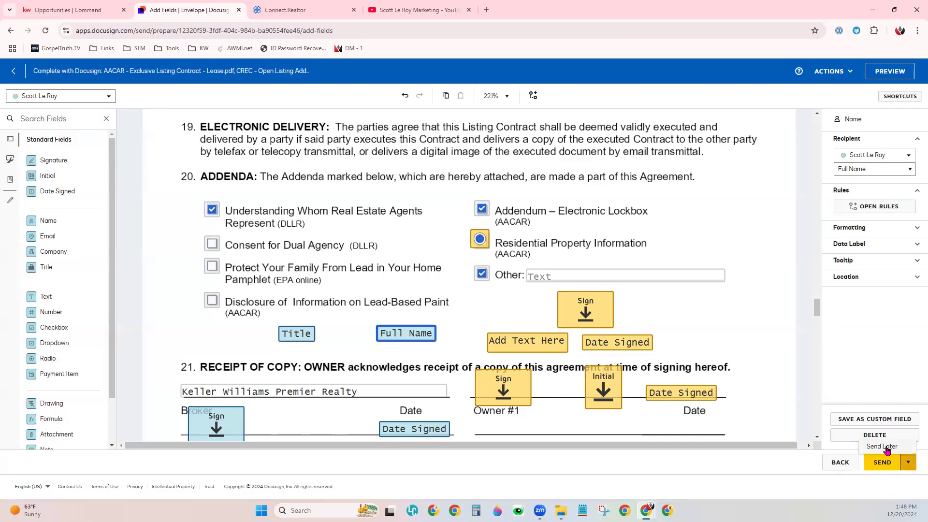
{"action": "left_click", "coordinate": [833, 73]}
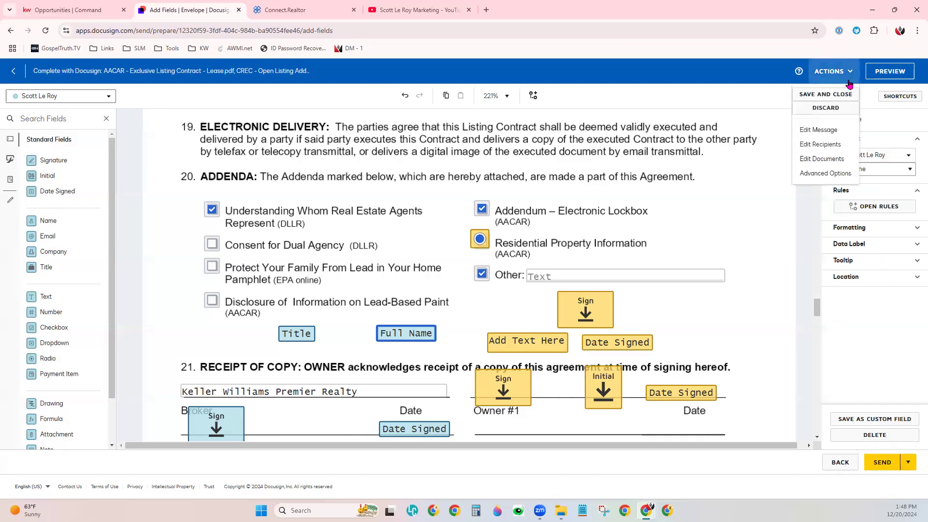
{"action": "left_click", "coordinate": [820, 95]}
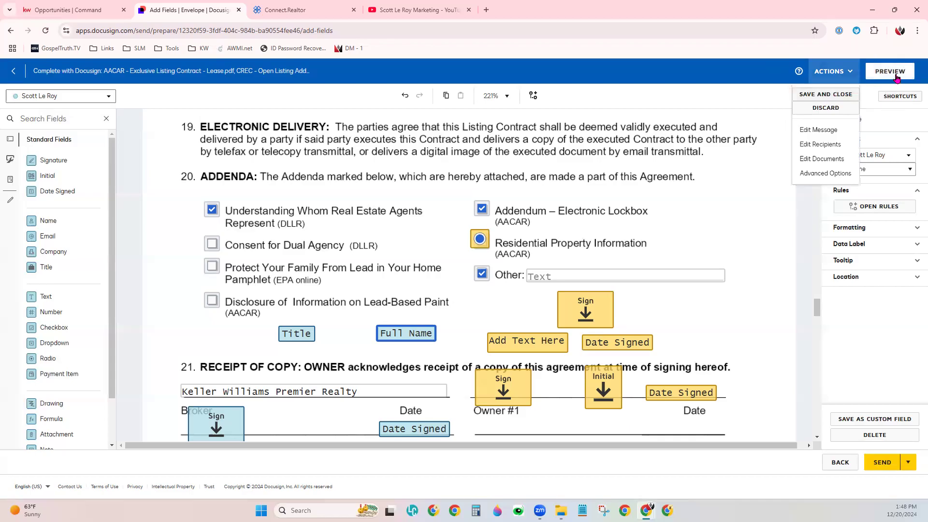
{"action": "left_click", "coordinate": [742, 78]}
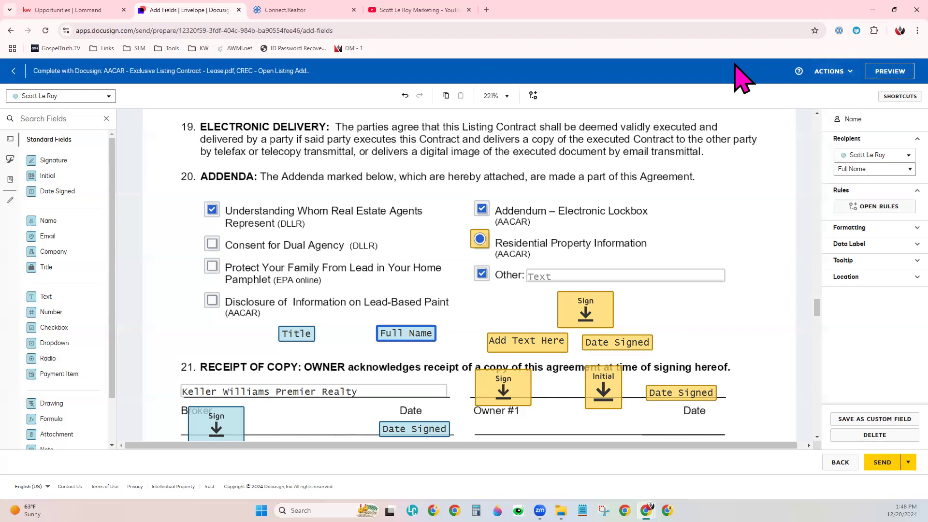
- Preview the envelope in the agent's desktop view and review the listing contract down to the section 21 signature block
{"action": "left_click", "coordinate": [887, 74]}
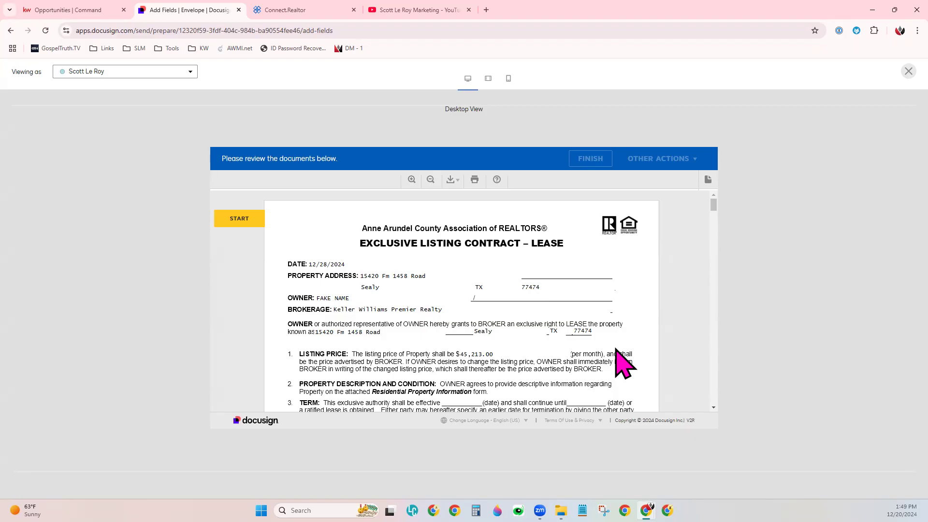
{"action": "scroll", "coordinate": [623, 363], "scroll_direction": "down", "scroll_amount": 1}
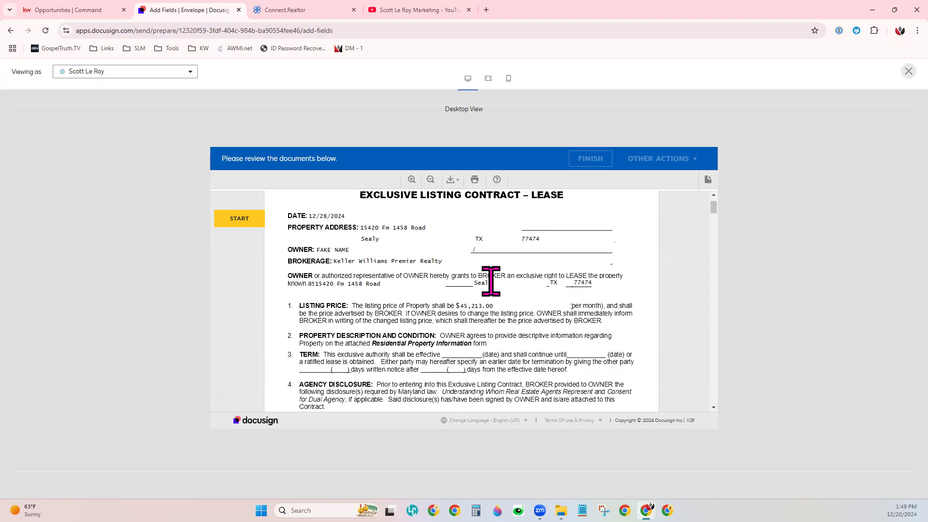
{"action": "scroll", "coordinate": [491, 281], "scroll_direction": "up", "scroll_amount": 1}
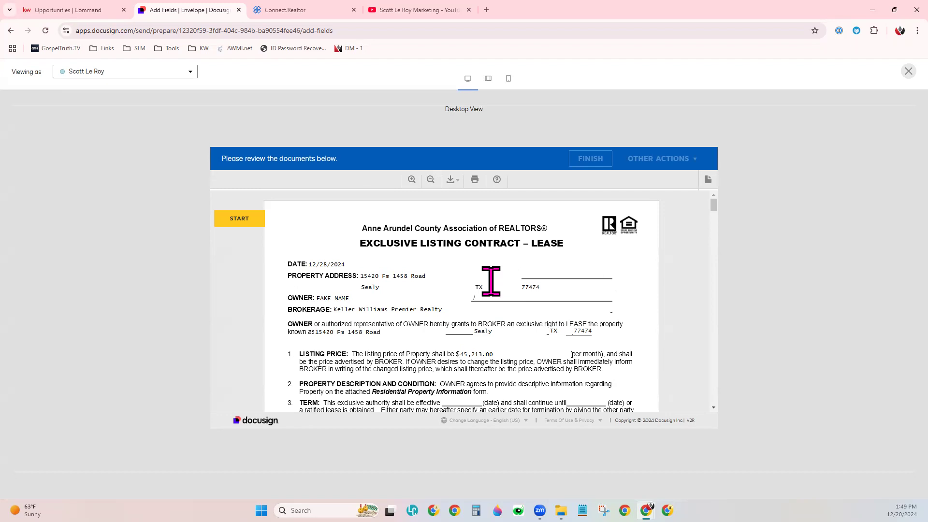
{"action": "scroll", "coordinate": [491, 281], "scroll_direction": "down", "scroll_amount": 7}
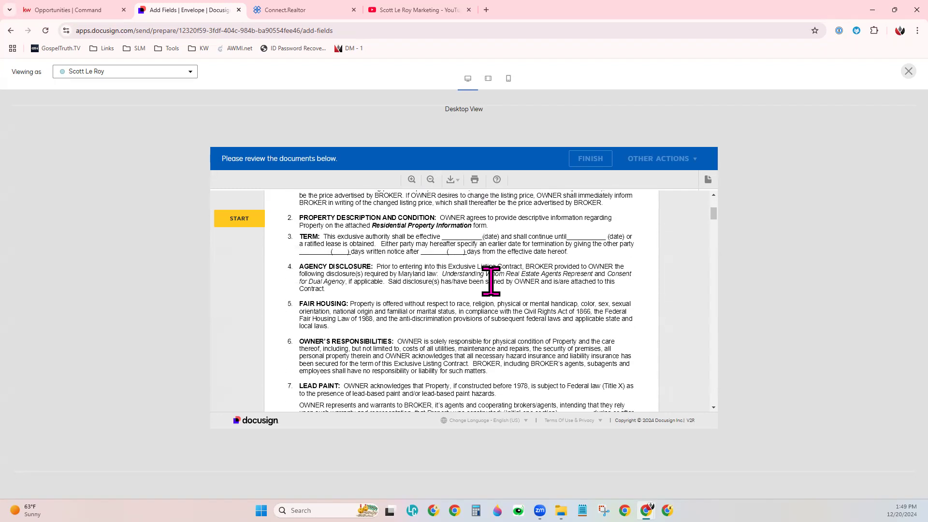
{"action": "scroll", "coordinate": [491, 281], "scroll_direction": "down", "scroll_amount": 12}
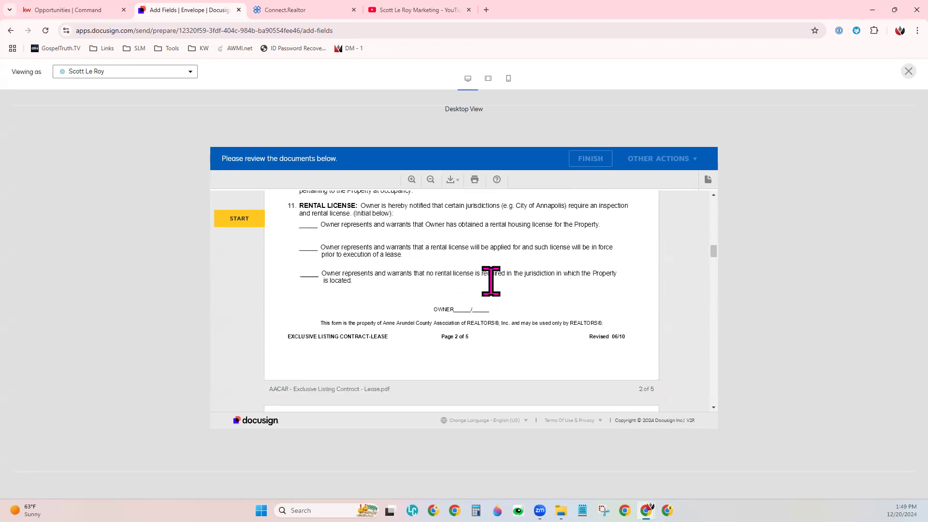
{"action": "scroll", "coordinate": [491, 281], "scroll_direction": "down", "scroll_amount": 12}
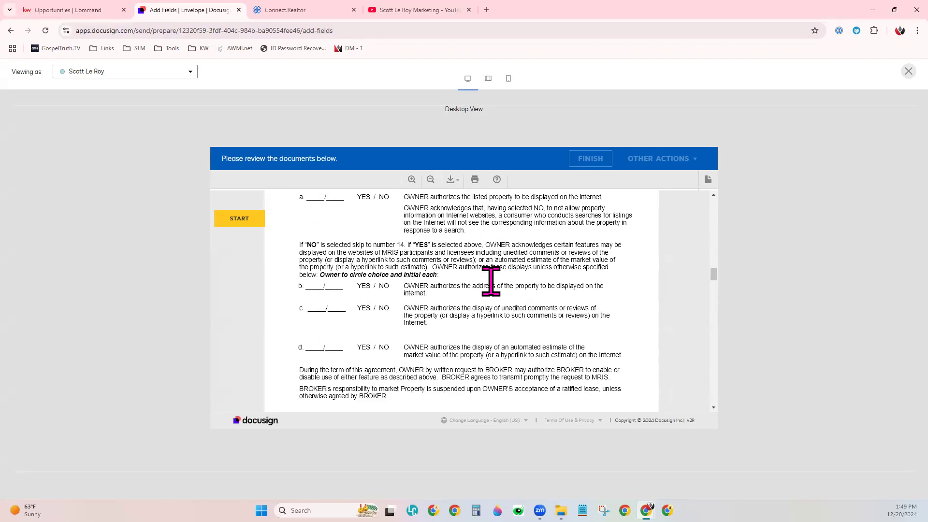
{"action": "scroll", "coordinate": [491, 281], "scroll_direction": "down", "scroll_amount": 8}
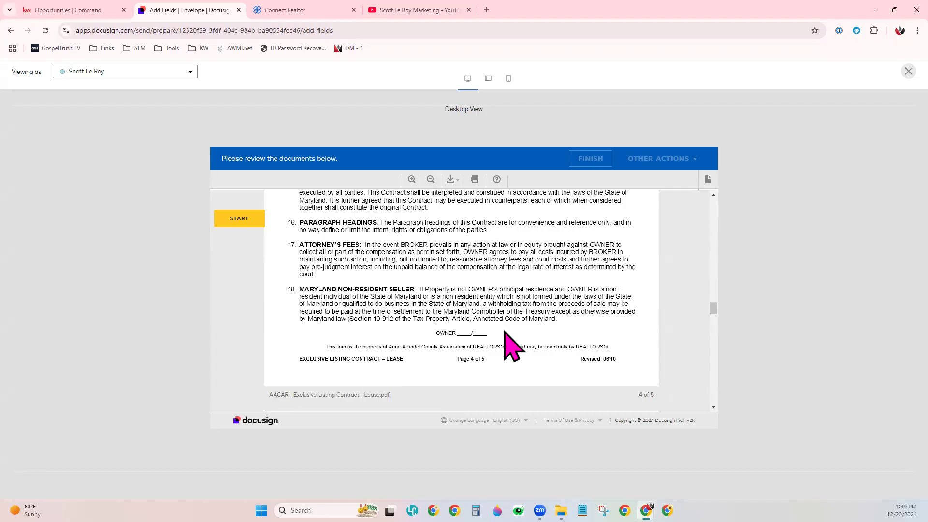
{"action": "scroll", "coordinate": [504, 331], "scroll_direction": "down", "scroll_amount": 2}
{"action": "scroll", "coordinate": [505, 338], "scroll_direction": "down", "scroll_amount": 7}
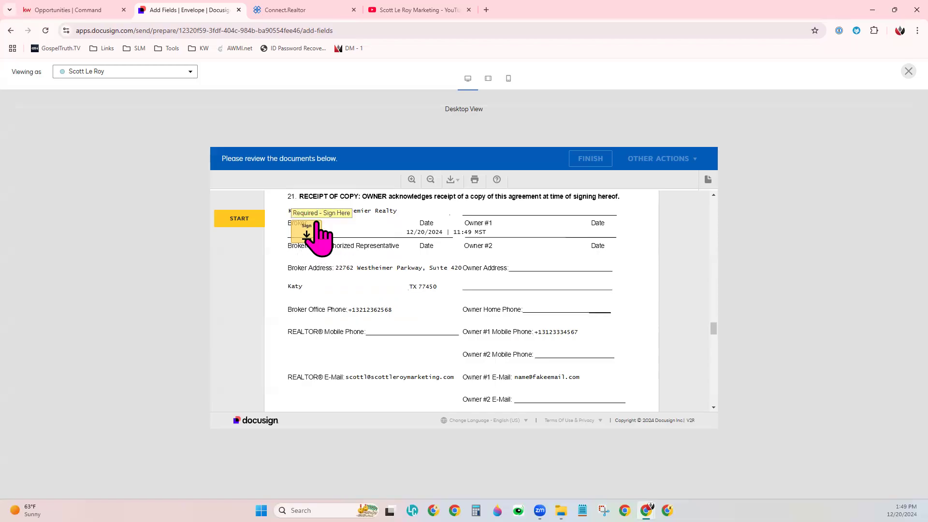
- Preview the envelope as the seller, review the initial, signature and text fields through section 21, and close the preview
{"action": "left_click", "coordinate": [89, 72]}
{"action": "left_click", "coordinate": [93, 88]}
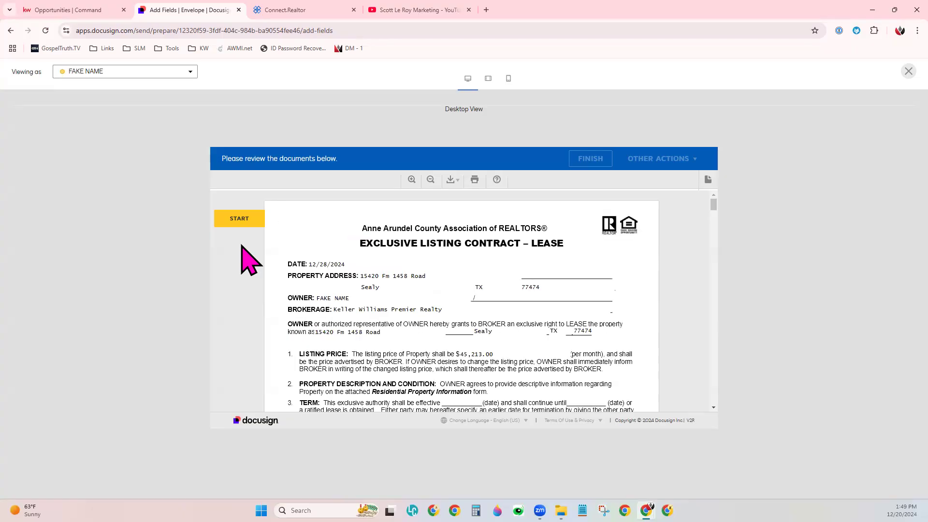
{"action": "scroll", "coordinate": [551, 347], "scroll_direction": "down", "scroll_amount": 7}
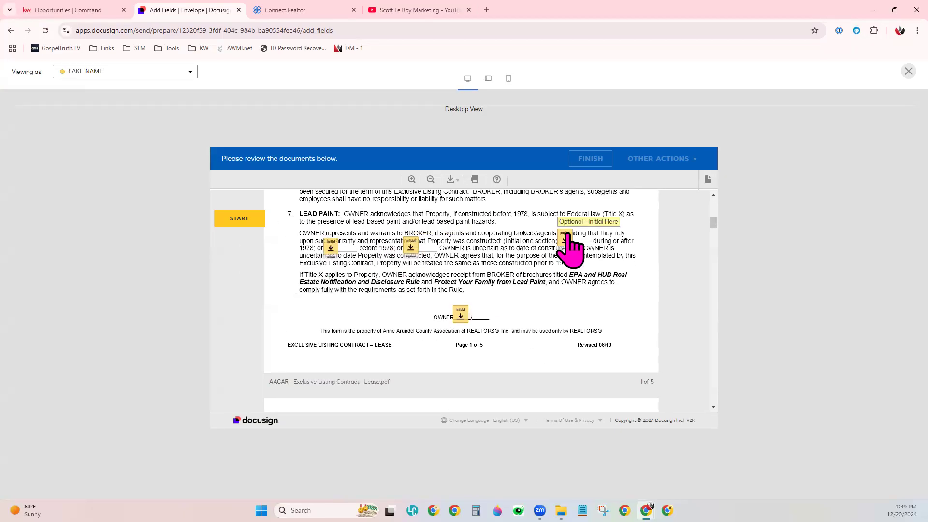
{"action": "scroll", "coordinate": [522, 339], "scroll_direction": "down", "scroll_amount": 13}
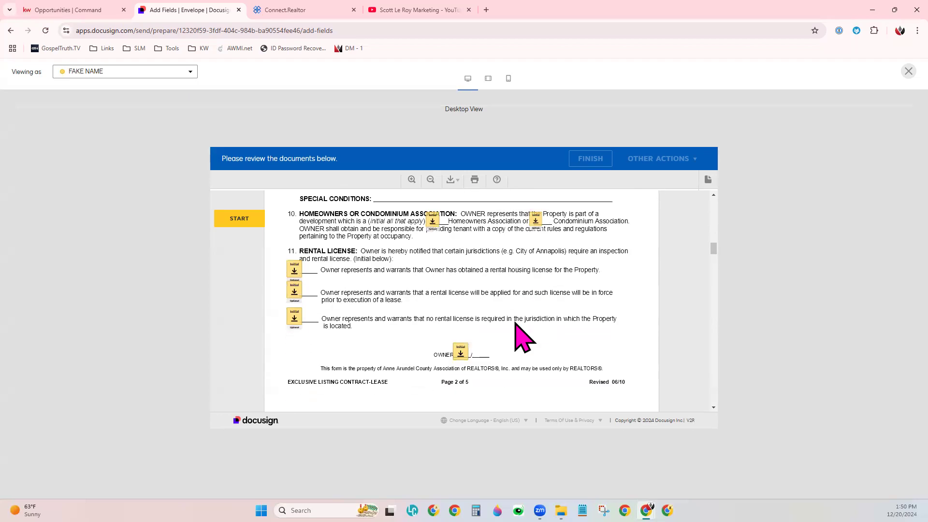
{"action": "scroll", "coordinate": [522, 339], "scroll_direction": "down", "scroll_amount": 10}
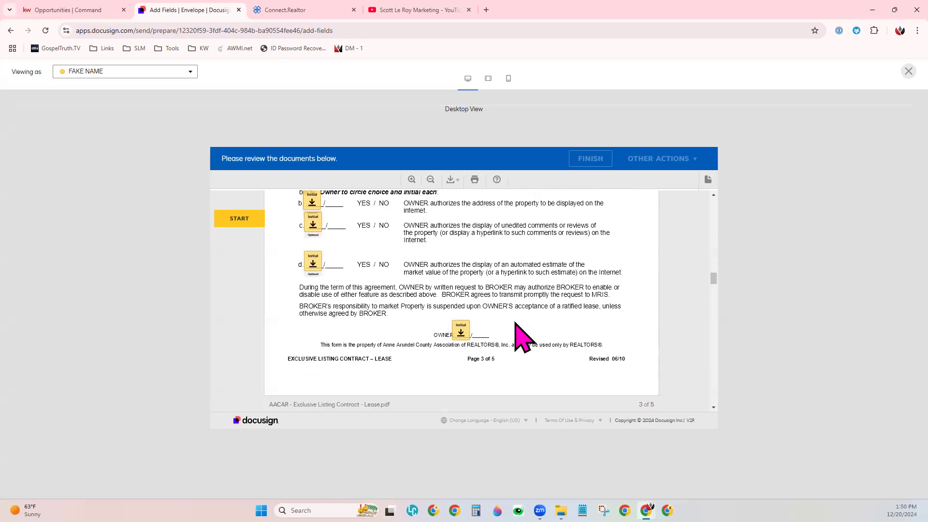
{"action": "scroll", "coordinate": [522, 338], "scroll_direction": "down", "scroll_amount": 12}
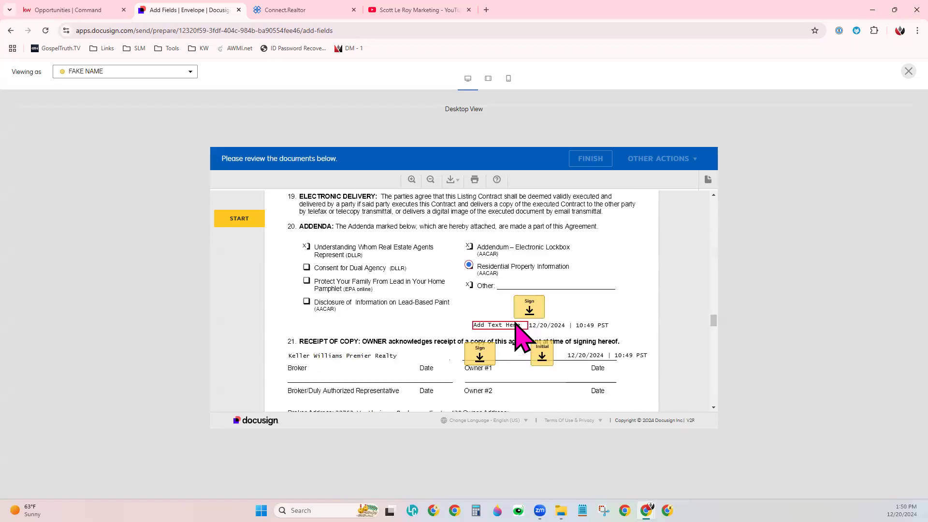
{"action": "scroll", "coordinate": [524, 338], "scroll_direction": "down", "scroll_amount": 1}
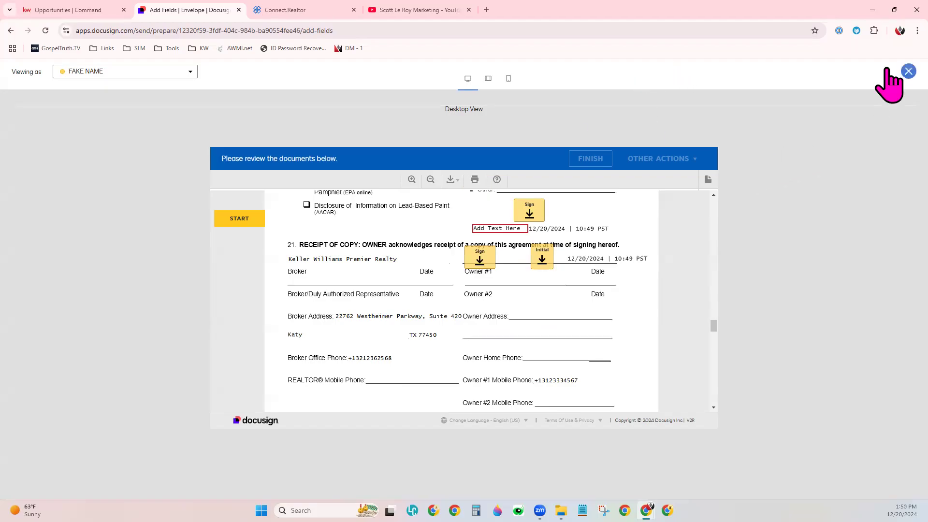
{"action": "left_click", "coordinate": [908, 71]}
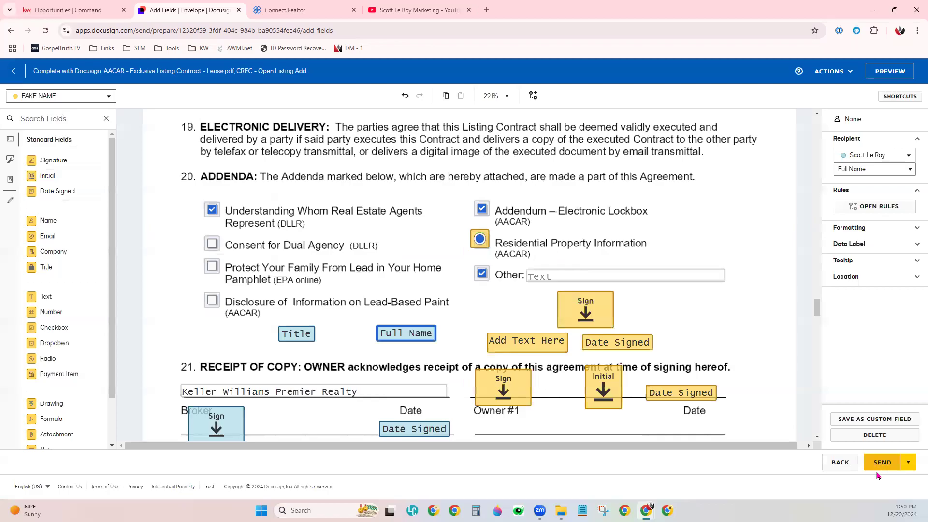
- Save the prepared listing contract envelope as a draft and close it
{"action": "left_click", "coordinate": [829, 71]}
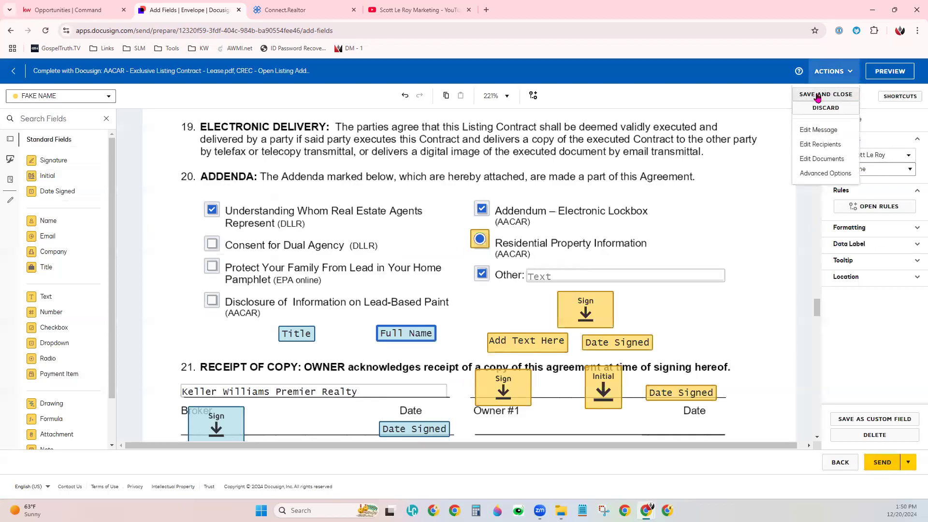
{"action": "left_click", "coordinate": [817, 97]}
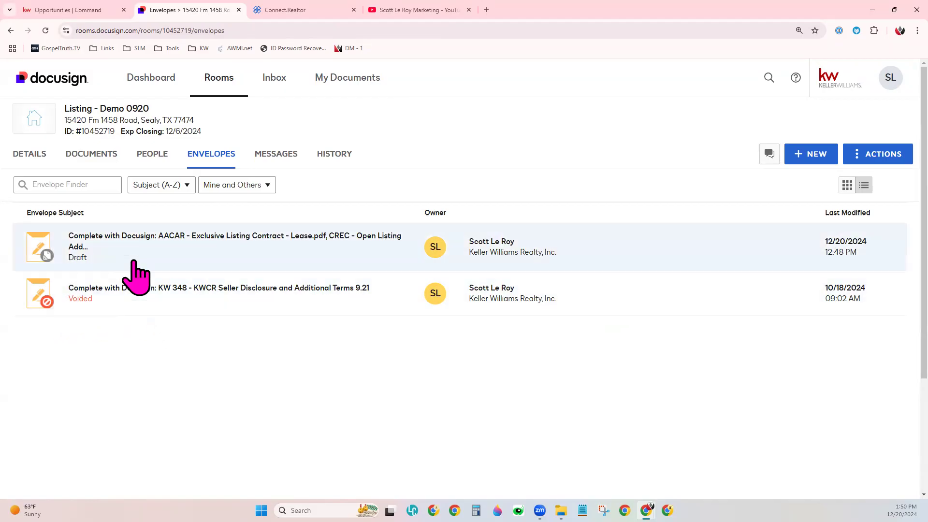
- Open the voided KW 348 Seller Disclosure envelope, view its envelope history, and close the envelope details
{"action": "left_click", "coordinate": [145, 294]}
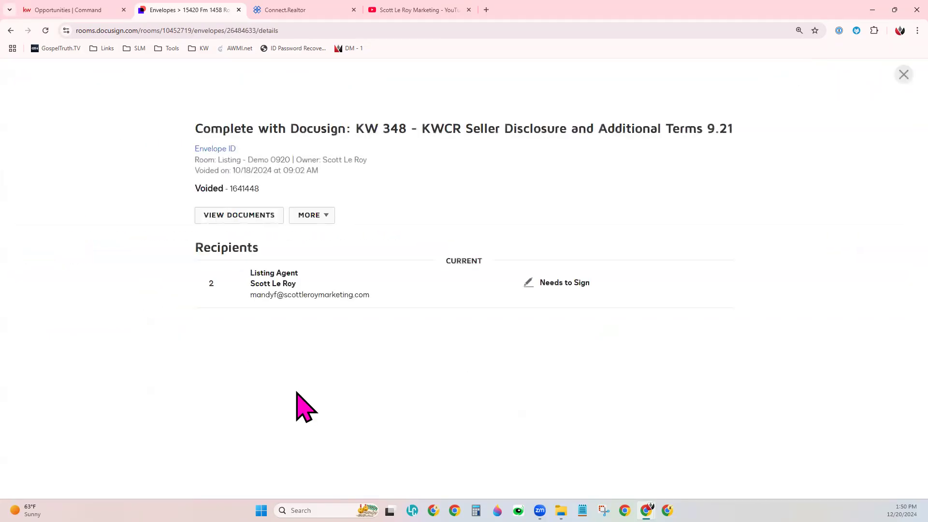
{"action": "left_click", "coordinate": [321, 217]}
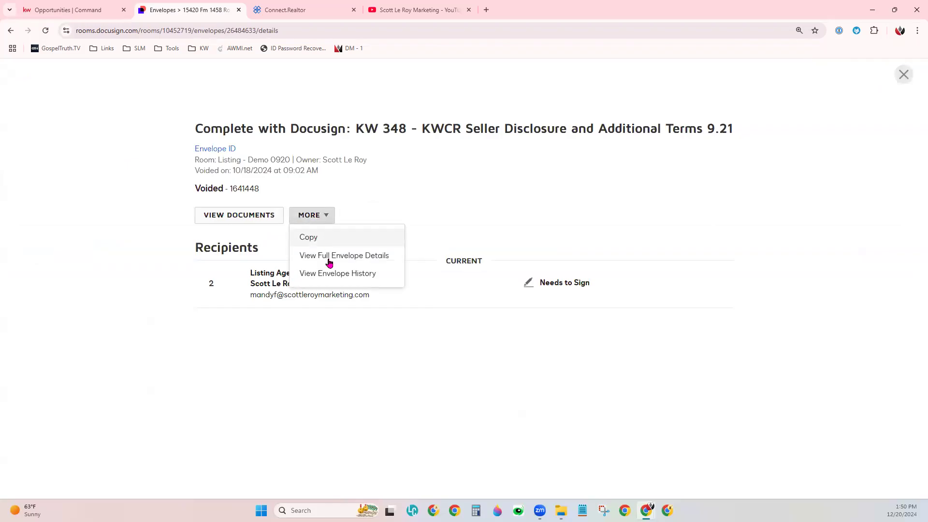
{"action": "left_click", "coordinate": [381, 275]}
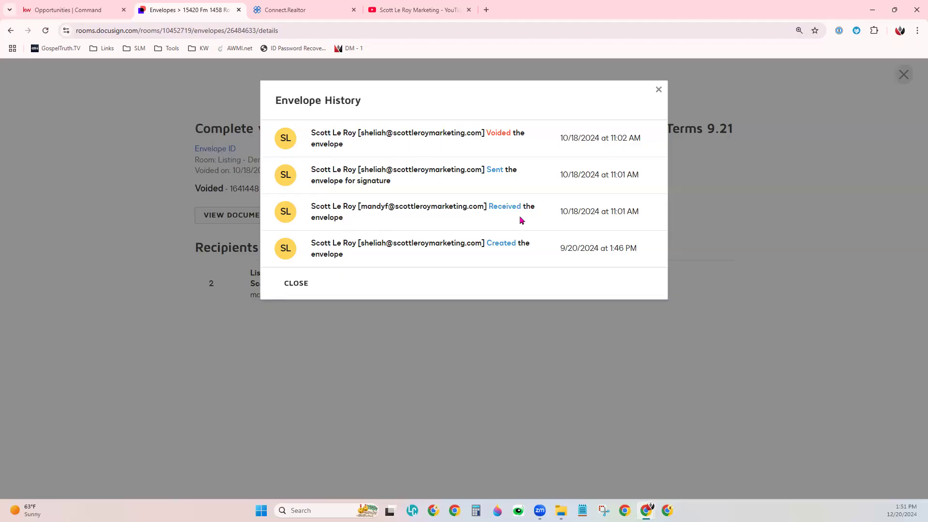
{"action": "left_click", "coordinate": [659, 90]}
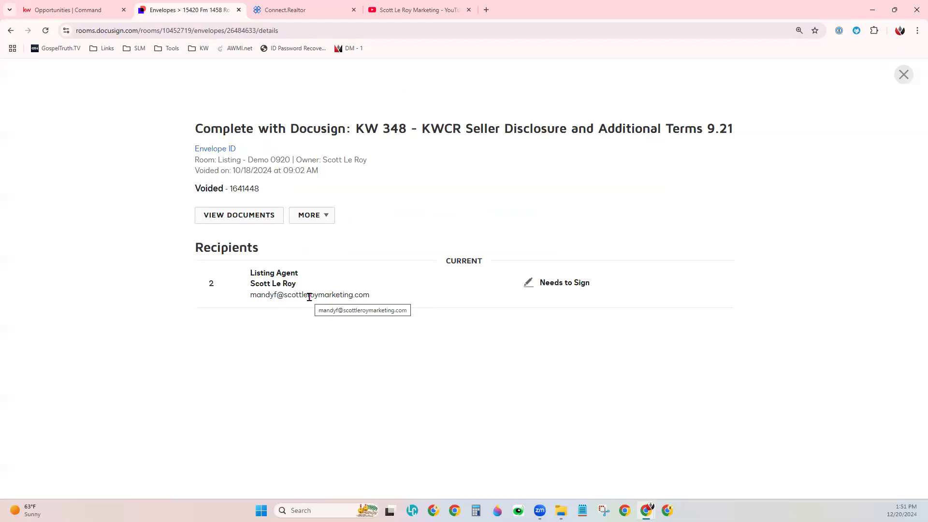
{"action": "left_click", "coordinate": [912, 76]}
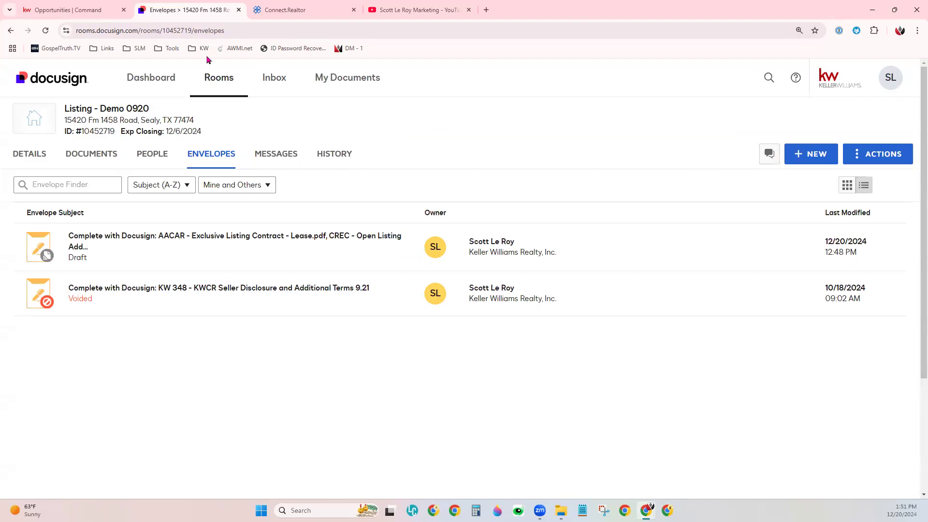
- Switch to KW Command and review the required and conditional items in the opportunity's Listed document checklist
{"action": "left_click", "coordinate": [77, 10]}
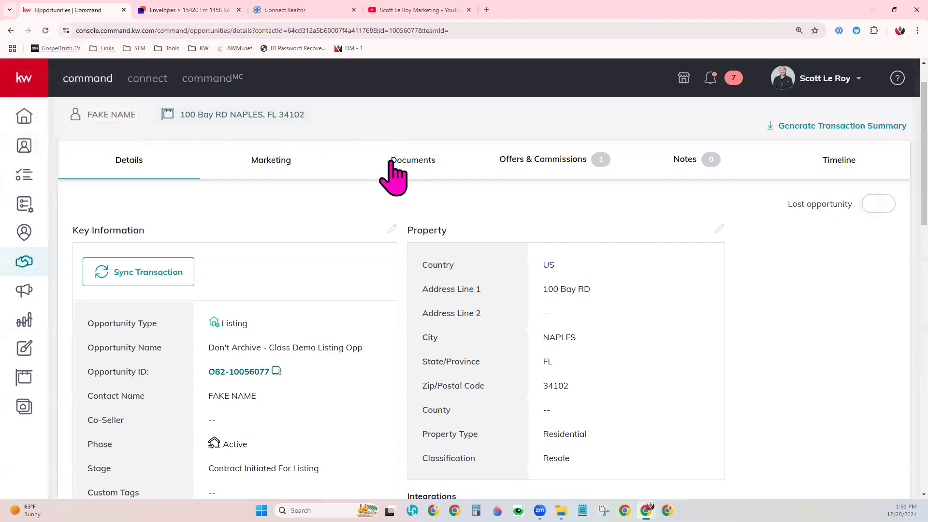
{"action": "left_click", "coordinate": [421, 160]}
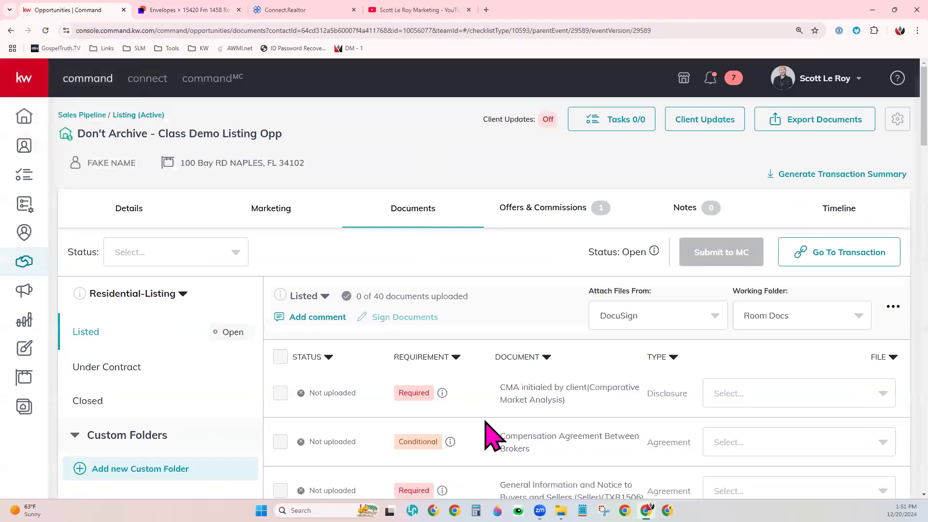
{"action": "scroll", "coordinate": [493, 436], "scroll_direction": "down", "scroll_amount": 2}
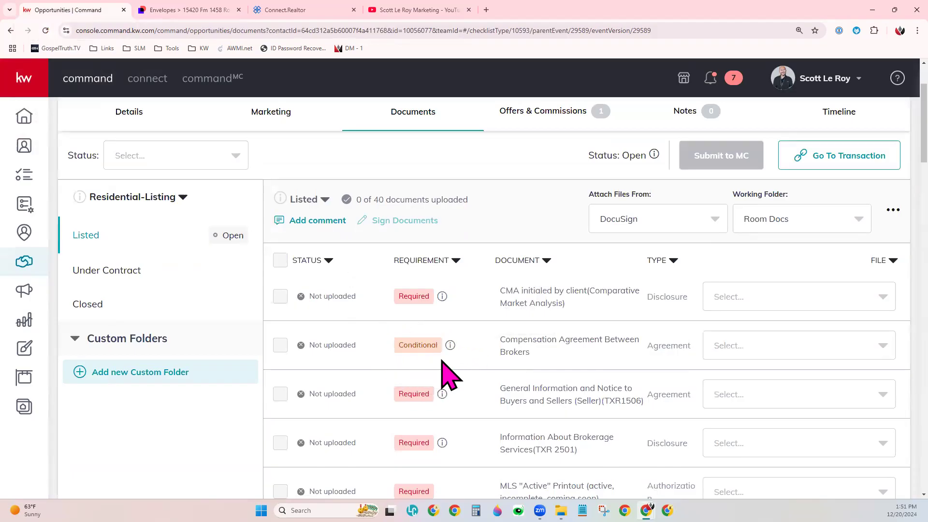
{"action": "scroll", "coordinate": [476, 416], "scroll_direction": "down", "scroll_amount": 1}
{"action": "scroll", "coordinate": [481, 421], "scroll_direction": "down", "scroll_amount": 10}
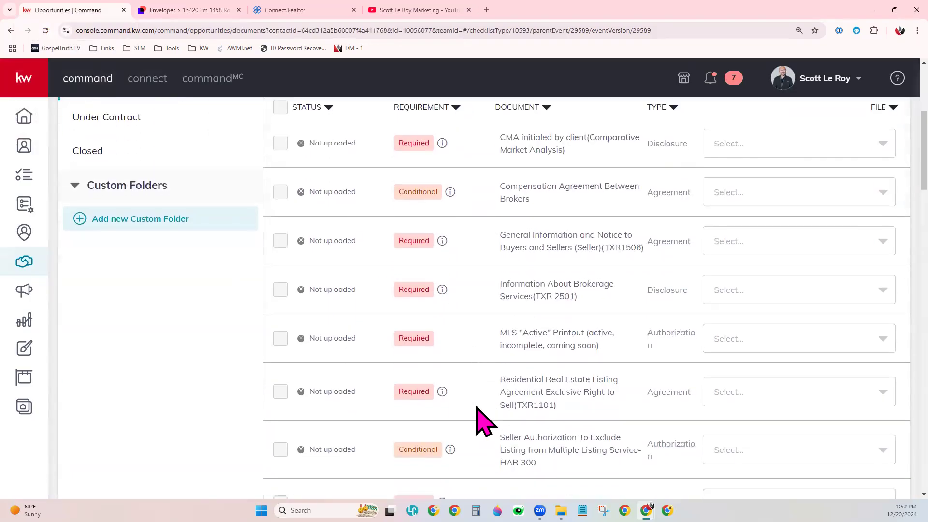
{"action": "scroll", "coordinate": [481, 421], "scroll_direction": "down", "scroll_amount": 5}
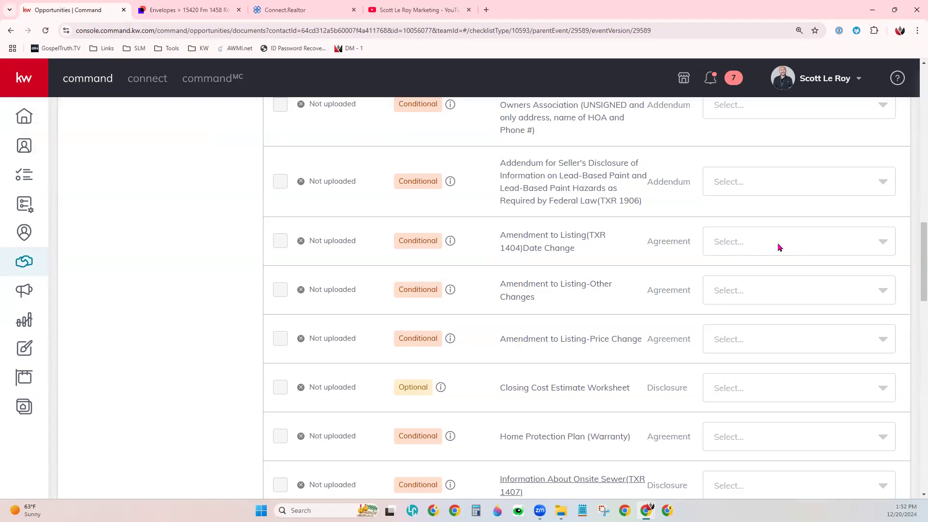
{"action": "scroll", "coordinate": [779, 247], "scroll_direction": "up", "scroll_amount": 10}
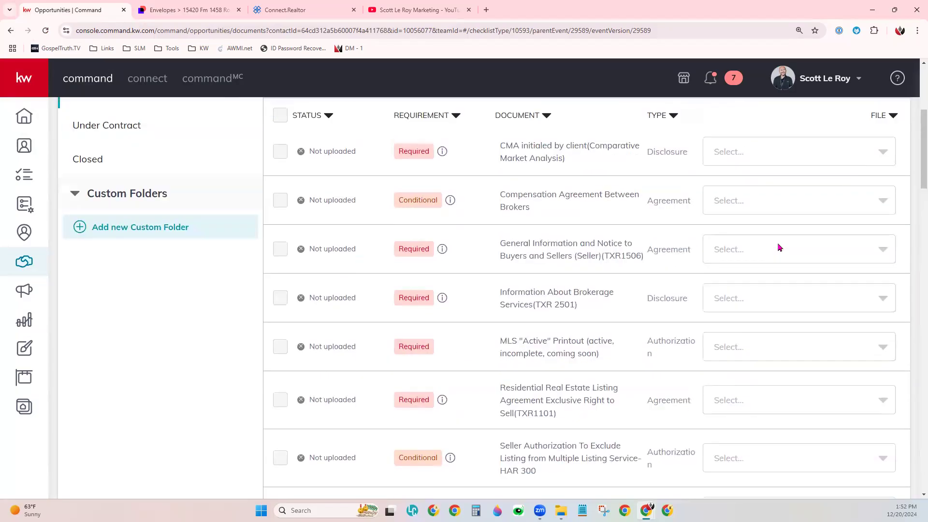
{"action": "scroll", "coordinate": [779, 248], "scroll_direction": "up", "scroll_amount": 5}
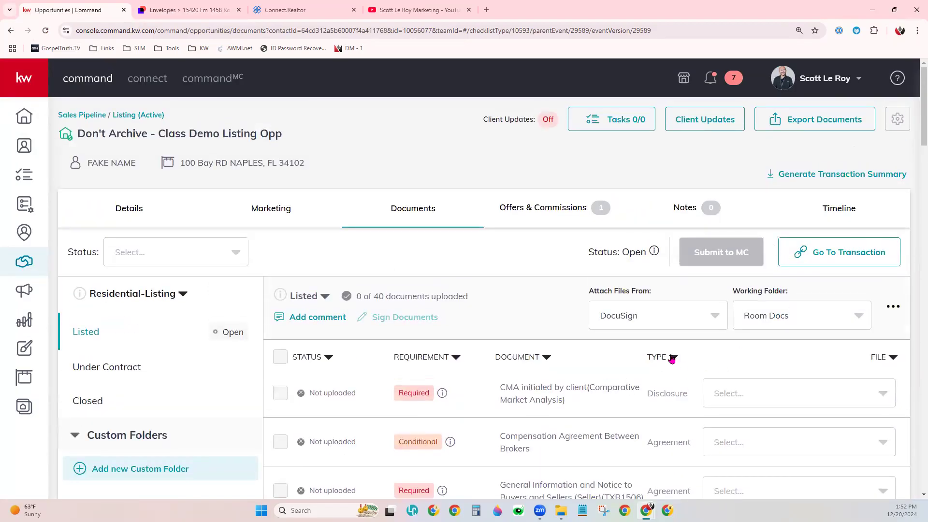
- Check which sources are available for attaching files to the Listed checklist
{"action": "left_click_drag", "start_coordinate": [589, 293], "coordinate": [667, 291]}
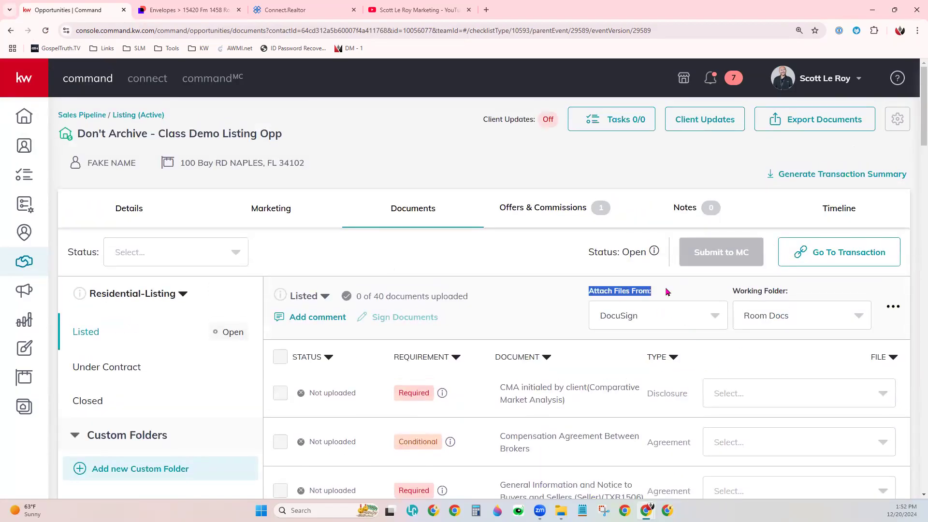
{"action": "left_click", "coordinate": [661, 316]}
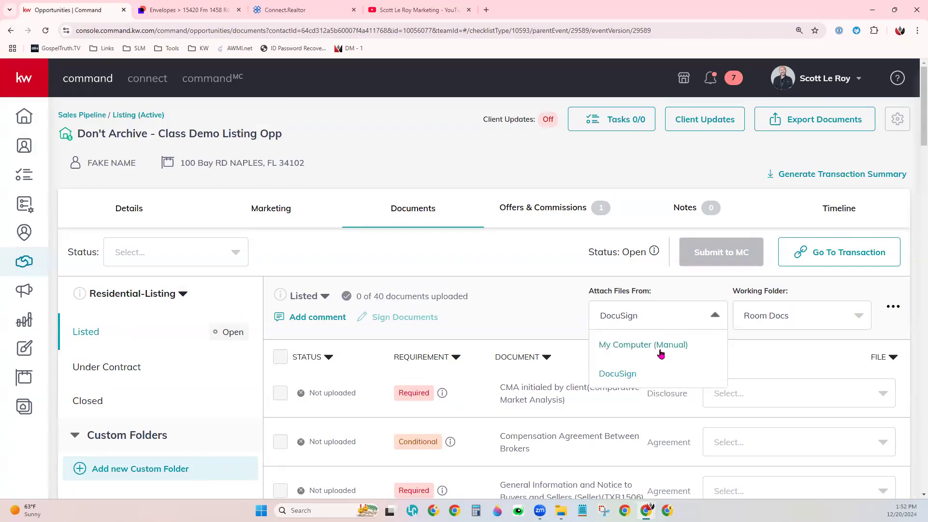
{"action": "left_click", "coordinate": [530, 315]}
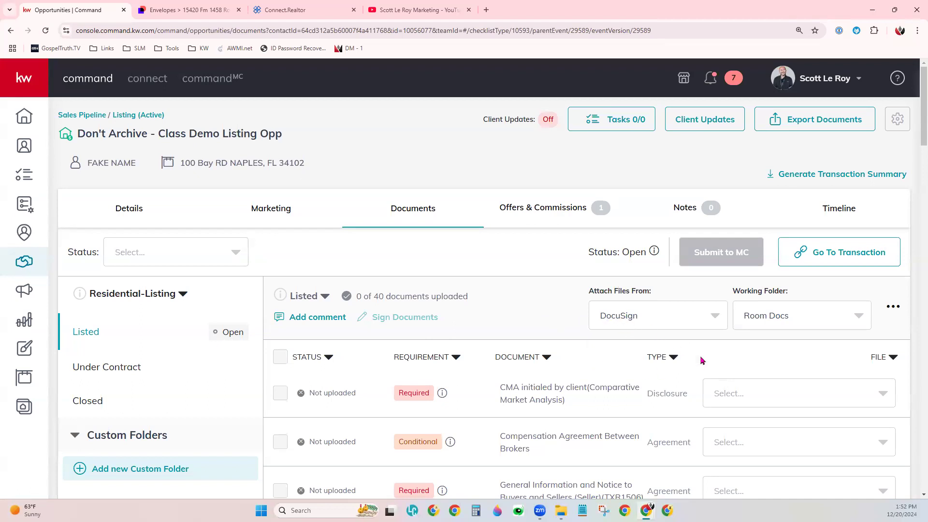
- Check the DocuSign files selectable for the CMA initialed by client item and its upload status
{"action": "scroll", "coordinate": [747, 375], "scroll_direction": "down", "scroll_amount": 1}
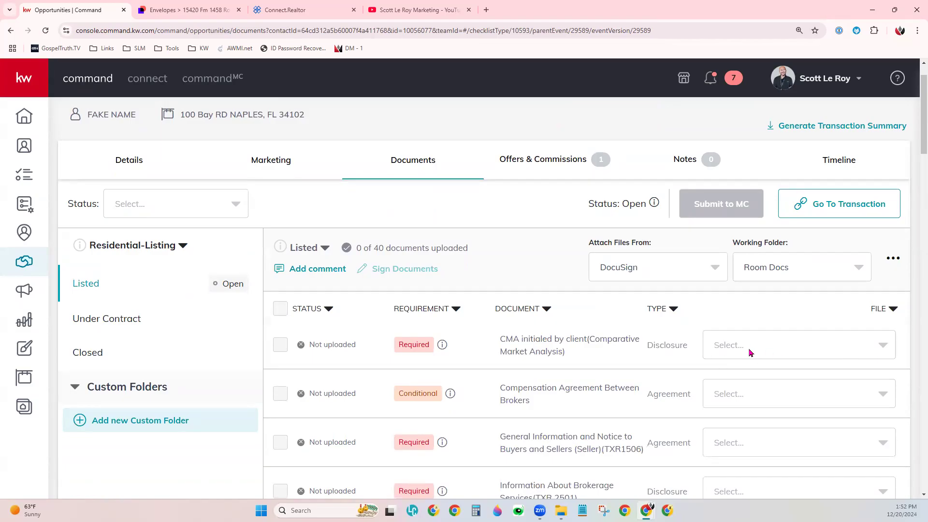
{"action": "left_click", "coordinate": [850, 353]}
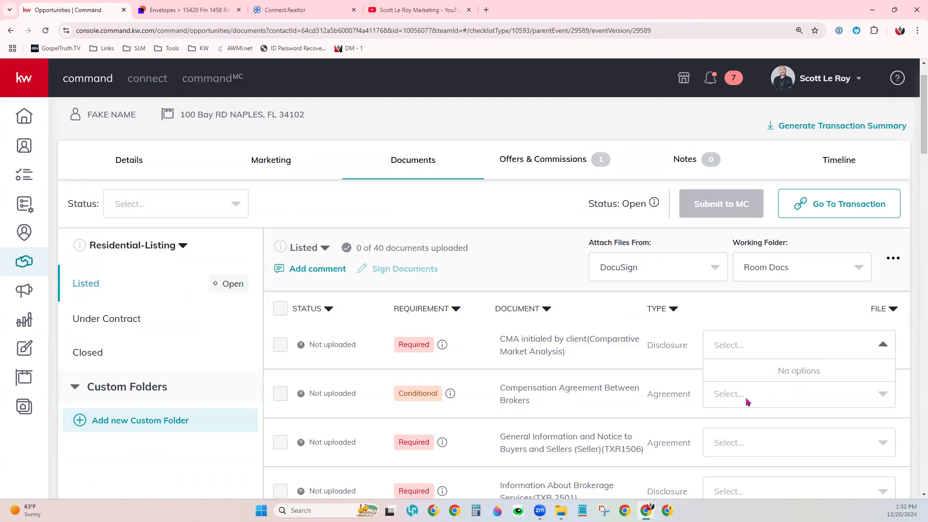
{"action": "left_click", "coordinate": [752, 337]}
{"action": "left_click", "coordinate": [743, 349]}
{"action": "left_click", "coordinate": [763, 318]}
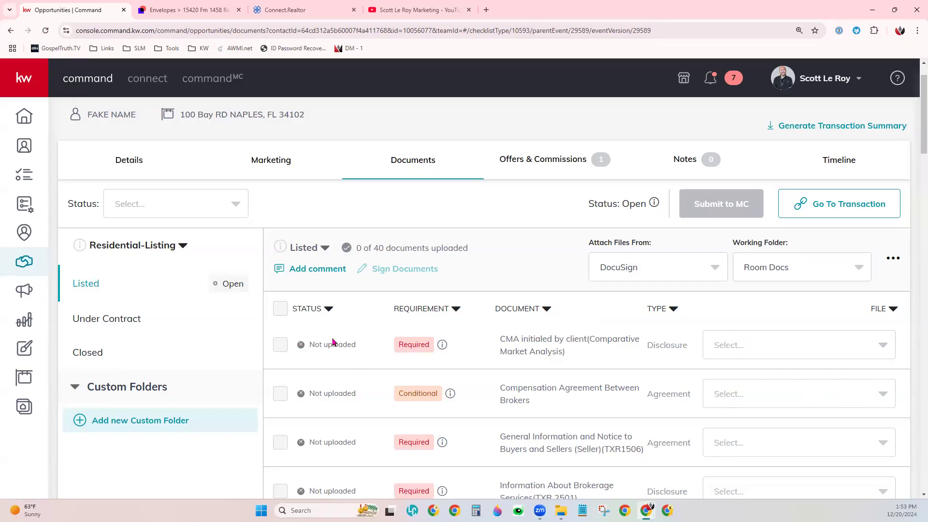
{"action": "left_click_drag", "start_coordinate": [307, 344], "coordinate": [362, 344]}
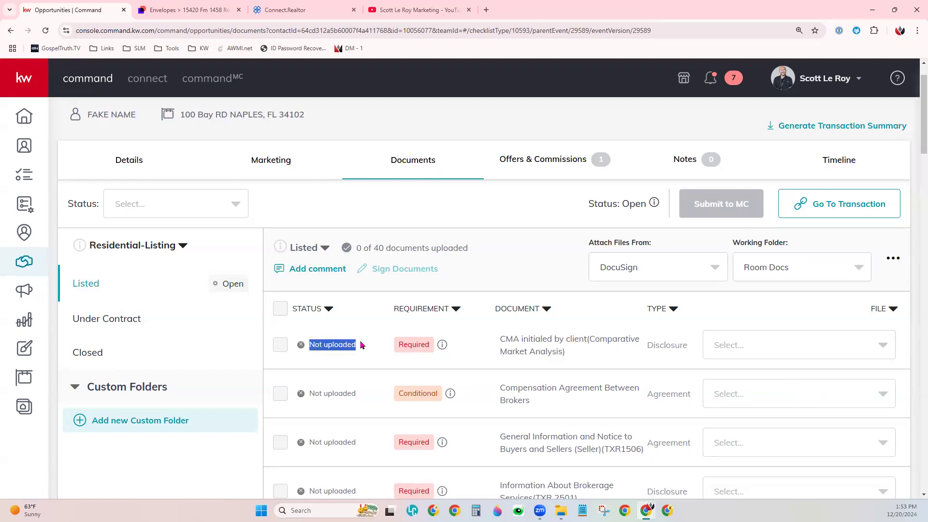
{"action": "left_click", "coordinate": [362, 354]}
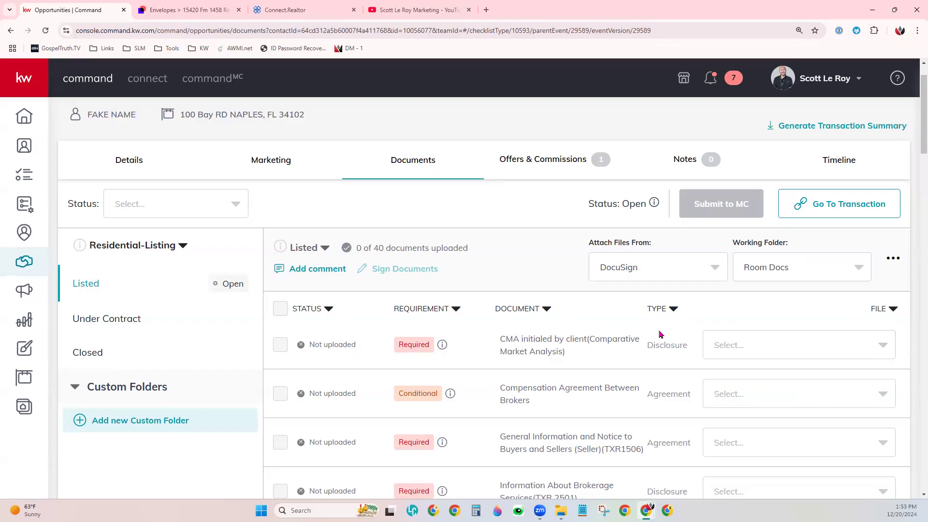
- Attach SLM Will Do It For You from Downloads to the CMA item using My Computer (Manual), and view the attached file's available actions
{"action": "left_click", "coordinate": [617, 274]}
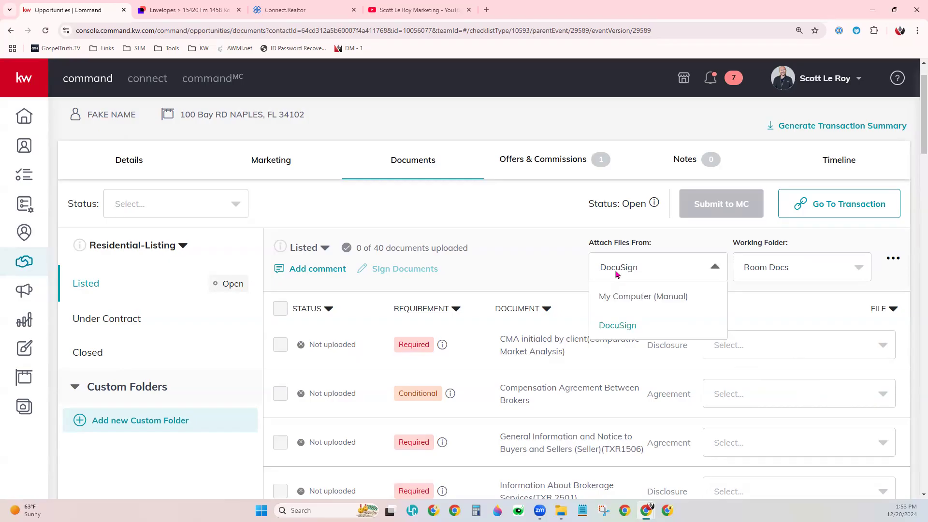
{"action": "left_click", "coordinate": [630, 302]}
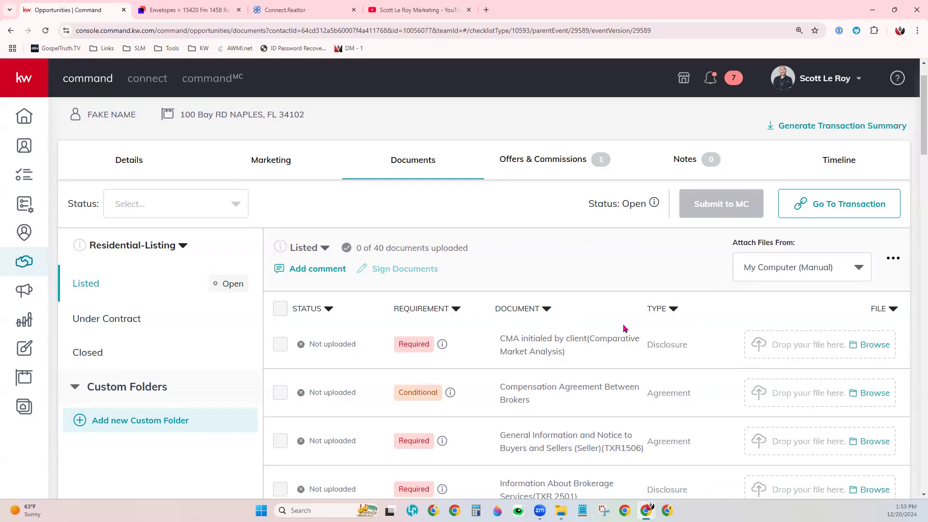
{"action": "left_click", "coordinate": [883, 345]}
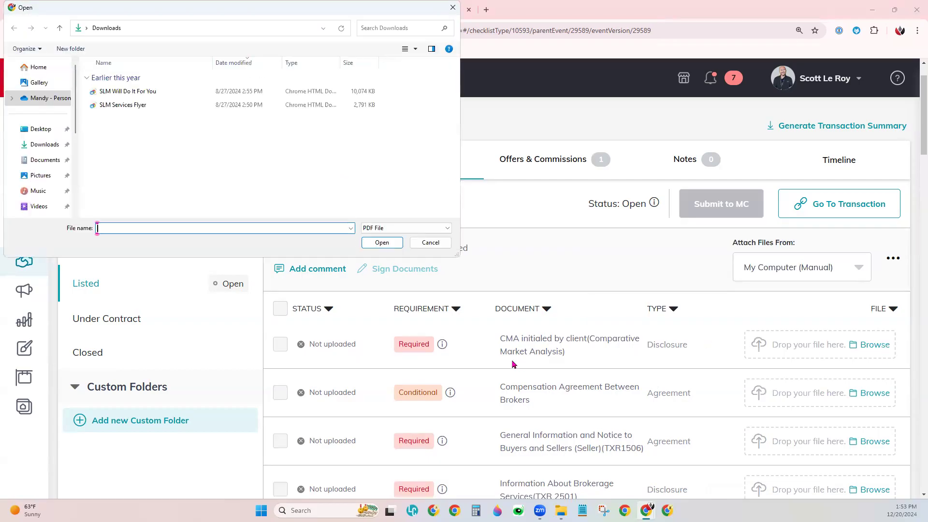
{"action": "left_click", "coordinate": [56, 145]}
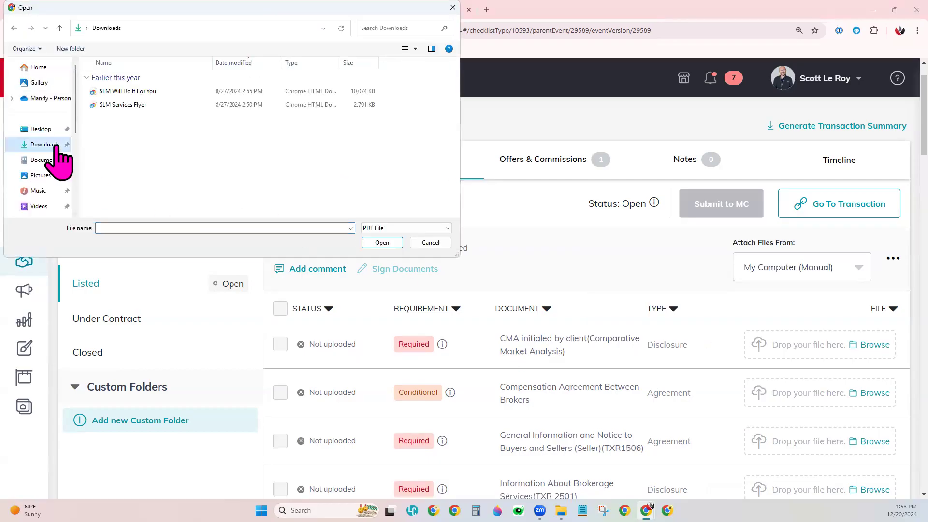
{"action": "left_click", "coordinate": [150, 92]}
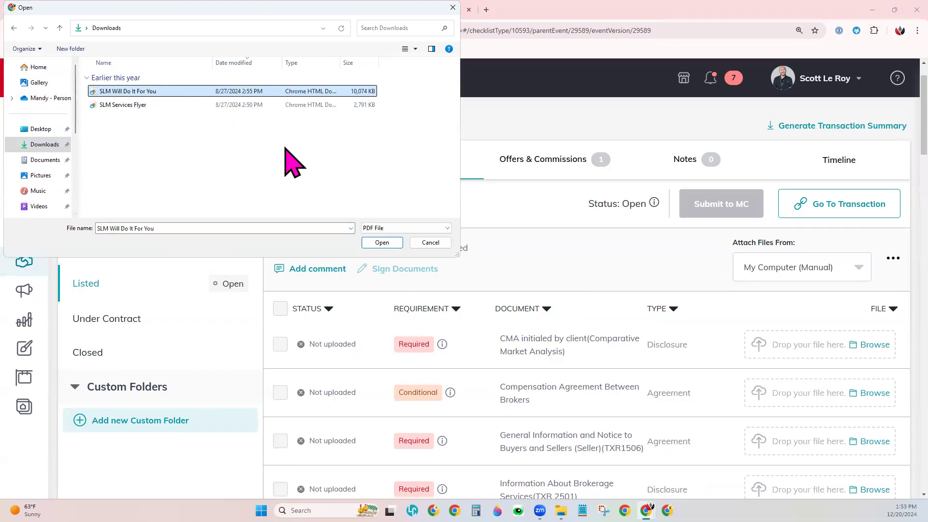
{"action": "left_click", "coordinate": [381, 243]}
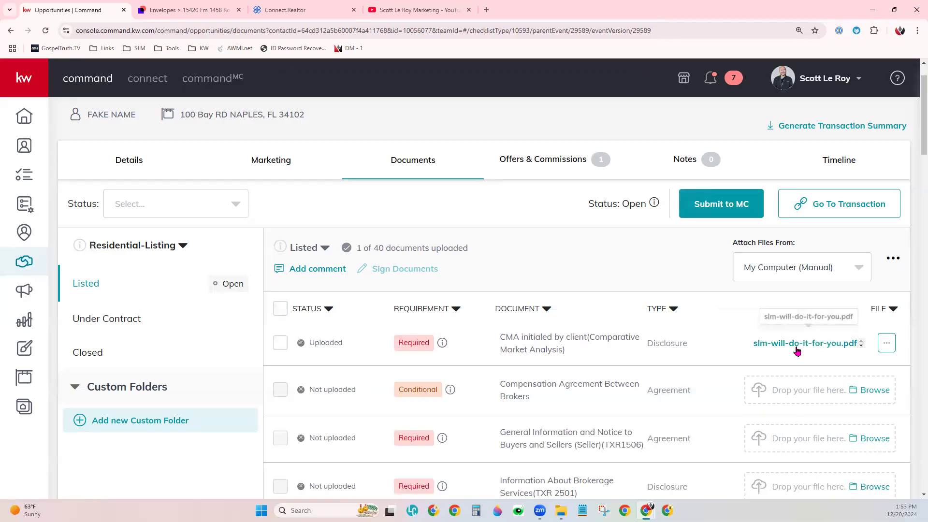
{"action": "left_click", "coordinate": [886, 347]}
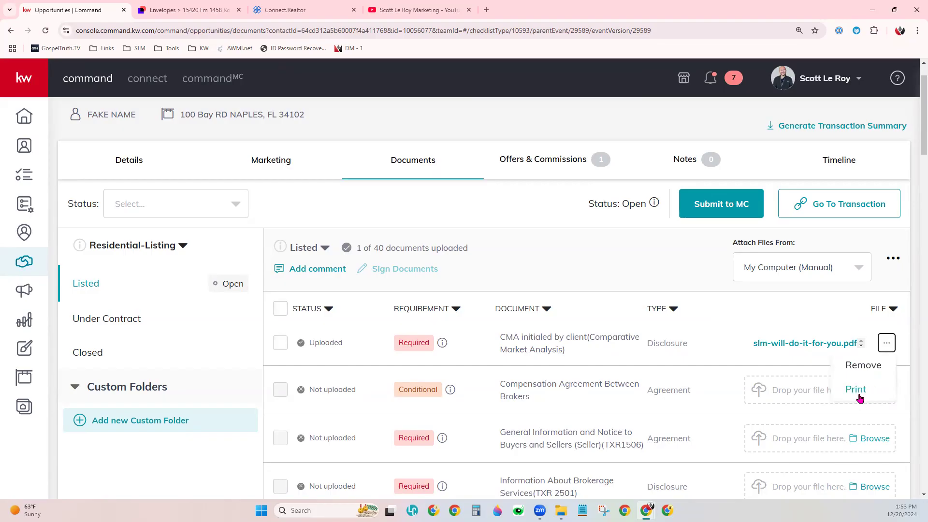
{"action": "left_click", "coordinate": [723, 317]}
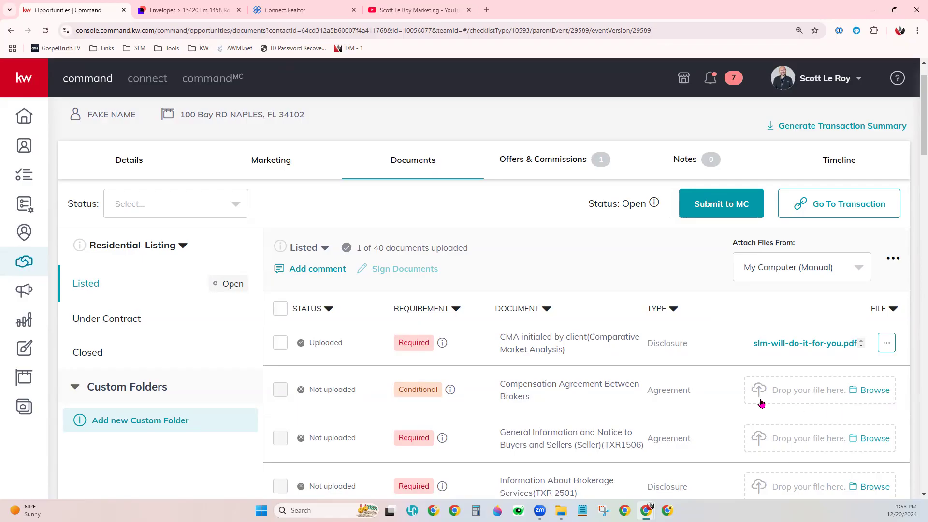
- Try to attach SLM Will Do It For You from the Downloads folder to the Compensation Agreement Between Brokers item
{"action": "left_click", "coordinate": [560, 510]}
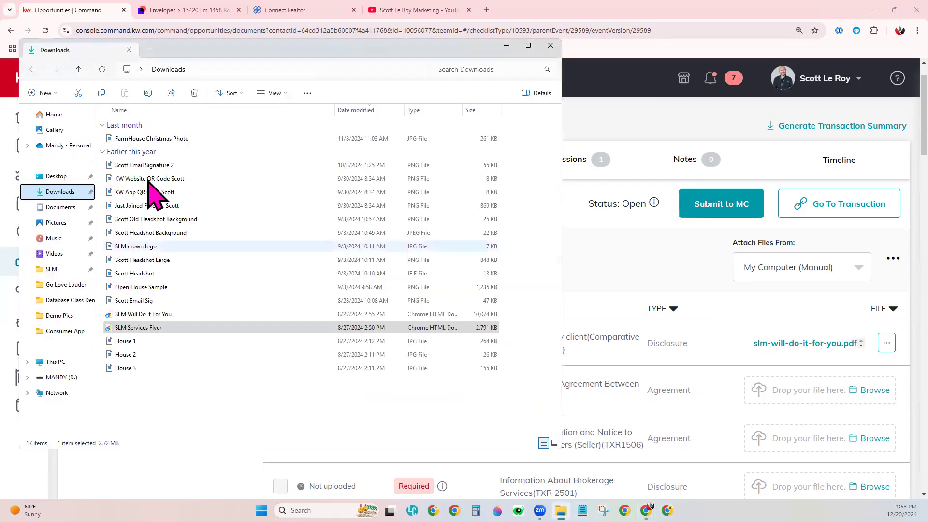
{"action": "left_click_drag", "start_coordinate": [107, 314], "coordinate": [827, 418]}
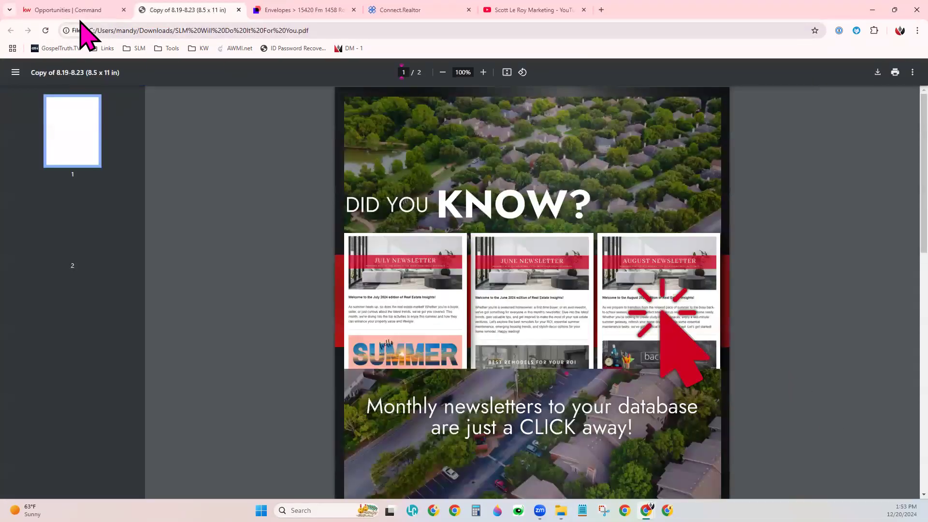
{"action": "left_click", "coordinate": [76, 10]}
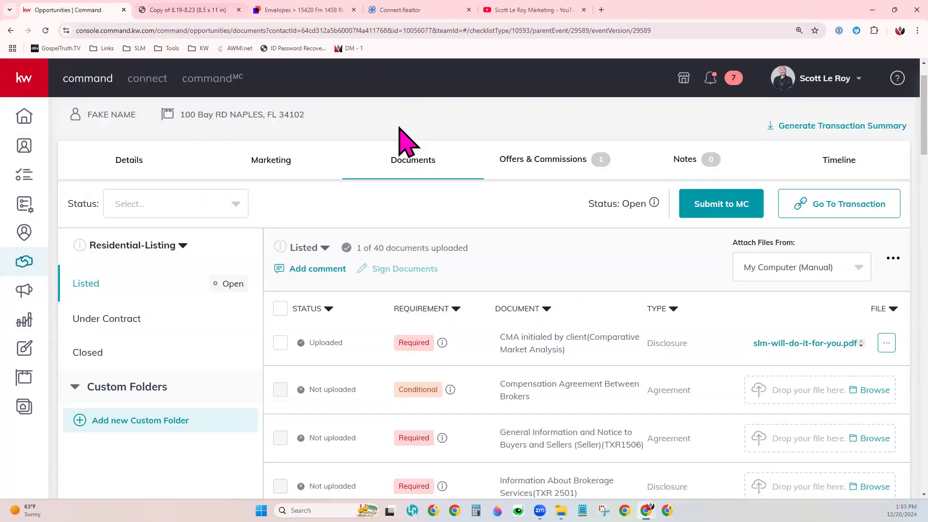
- Try to attach SLM Services Flyer from the Downloads folder to an empty document item in the Listed checklist
{"action": "left_click", "coordinate": [561, 510]}
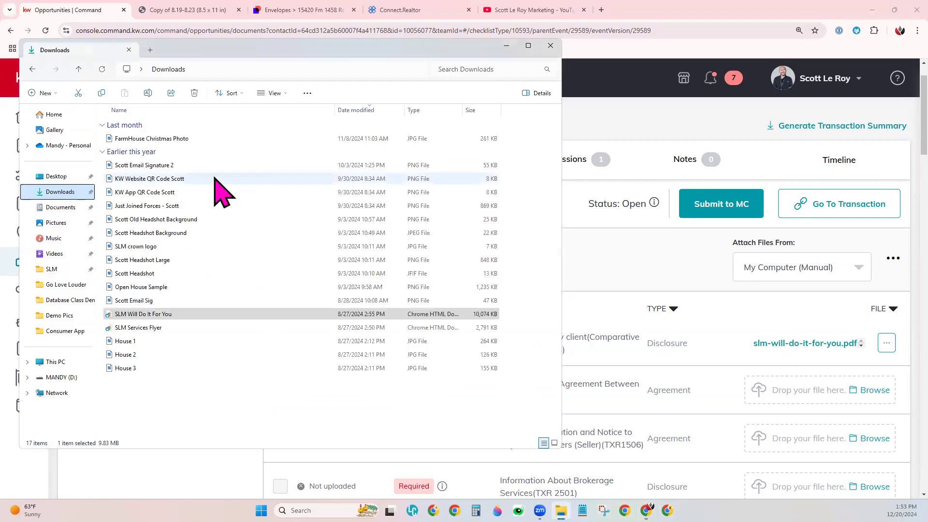
{"action": "left_click", "coordinate": [133, 327]}
{"action": "left_click_drag", "start_coordinate": [133, 328], "coordinate": [729, 430]}
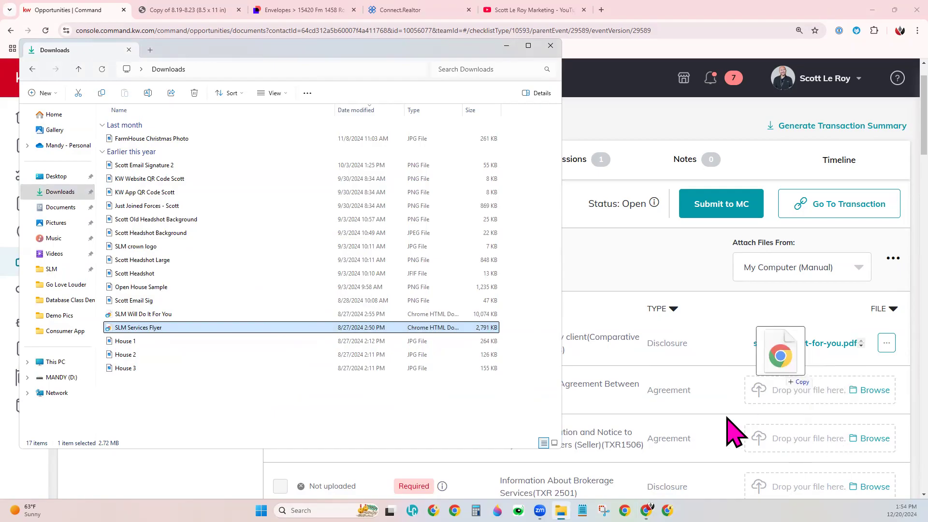
{"action": "left_click_drag", "start_coordinate": [192, 51], "coordinate": [224, 79]}
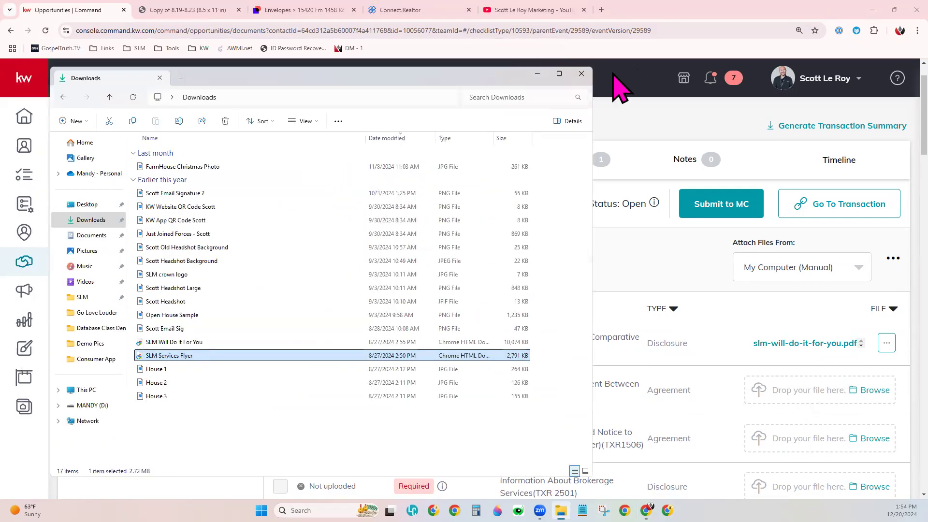
{"action": "left_click", "coordinate": [591, 70]}
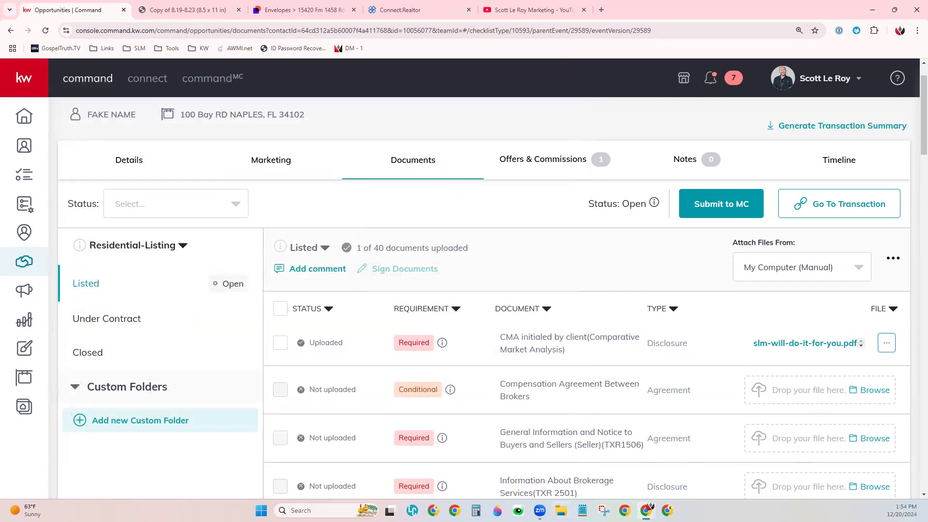
- Attach SLM Will Do It For You from the Downloads folder to the Compensation Agreement Between Brokers item
{"action": "left_click", "coordinate": [561, 510]}
{"action": "left_click_drag", "start_coordinate": [21, 338], "coordinate": [764, 383]}
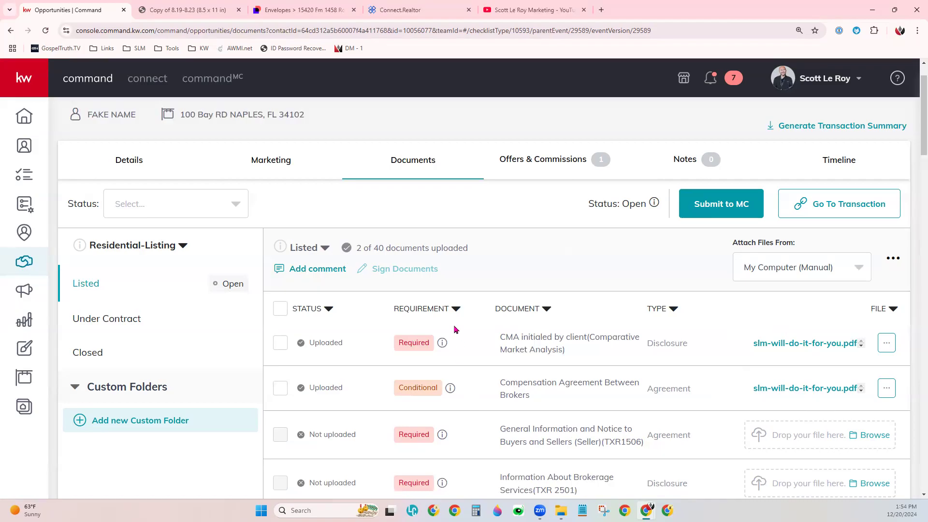
- Sort the Listed checklist by requirement with required documents first, and look through the required items
{"action": "left_click", "coordinate": [457, 310]}
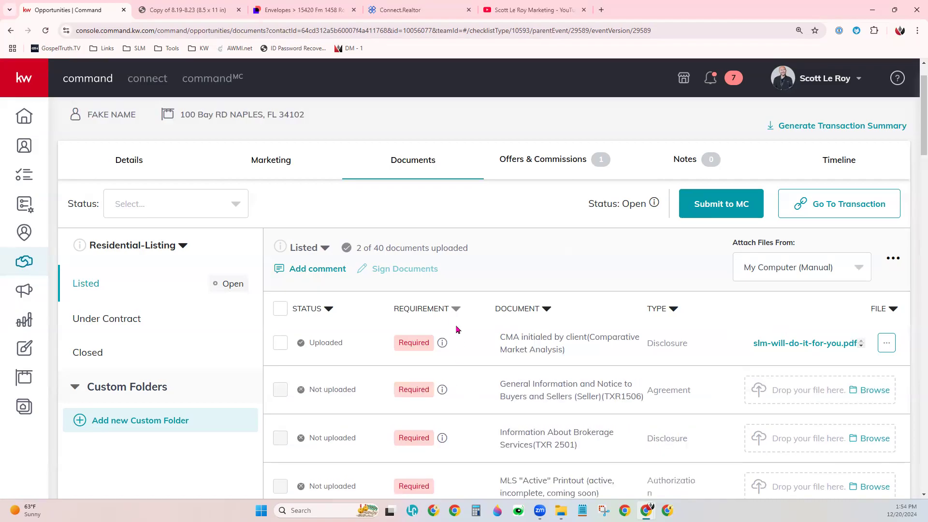
{"action": "scroll", "coordinate": [425, 358], "scroll_direction": "down", "scroll_amount": 3}
{"action": "scroll", "coordinate": [430, 386], "scroll_direction": "down", "scroll_amount": 3}
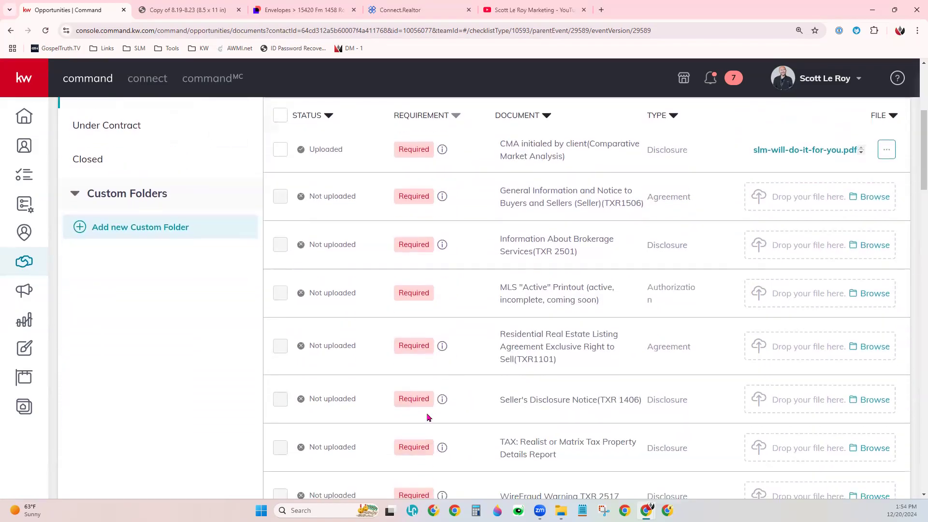
{"action": "scroll", "coordinate": [447, 362], "scroll_direction": "up", "scroll_amount": 6}
{"action": "scroll", "coordinate": [448, 334], "scroll_direction": "up", "scroll_amount": 1}
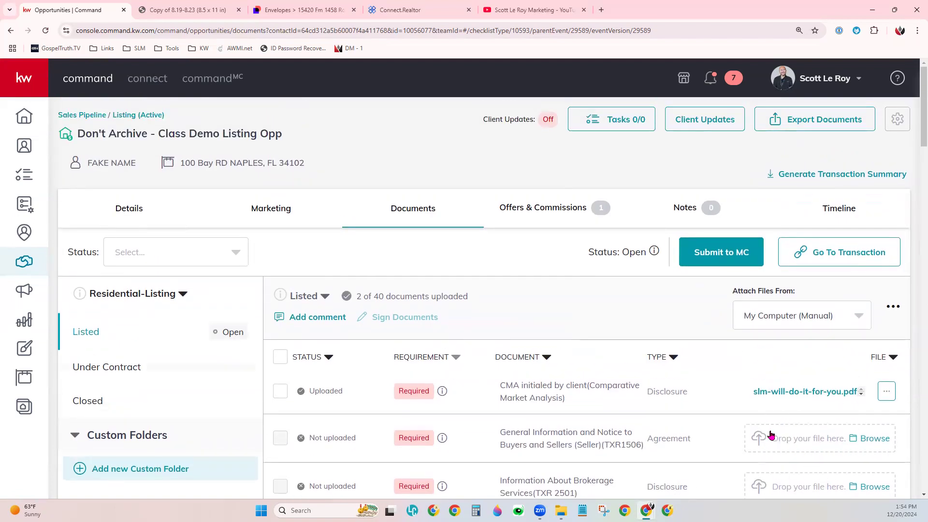
- Set the source for attaching files to the Listed checklist to DocuSign
{"action": "left_click", "coordinate": [772, 323]}
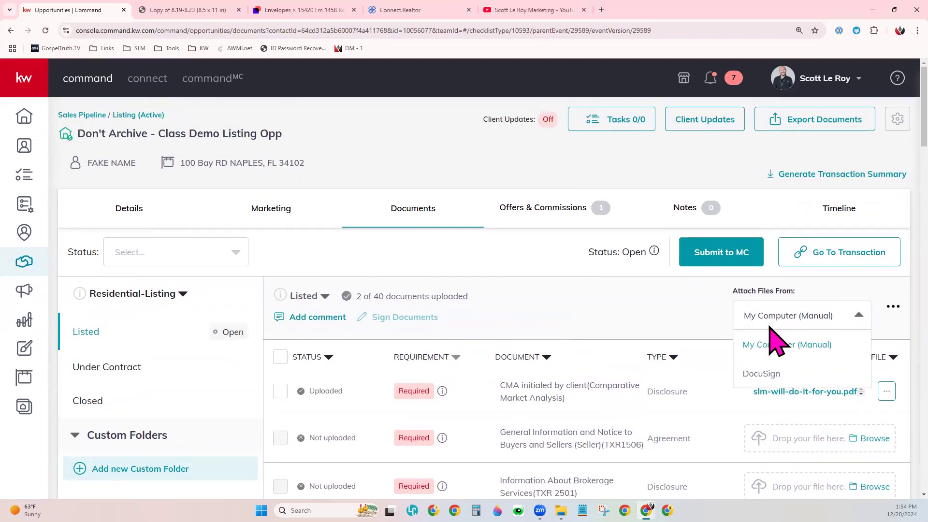
{"action": "left_click", "coordinate": [766, 375]}
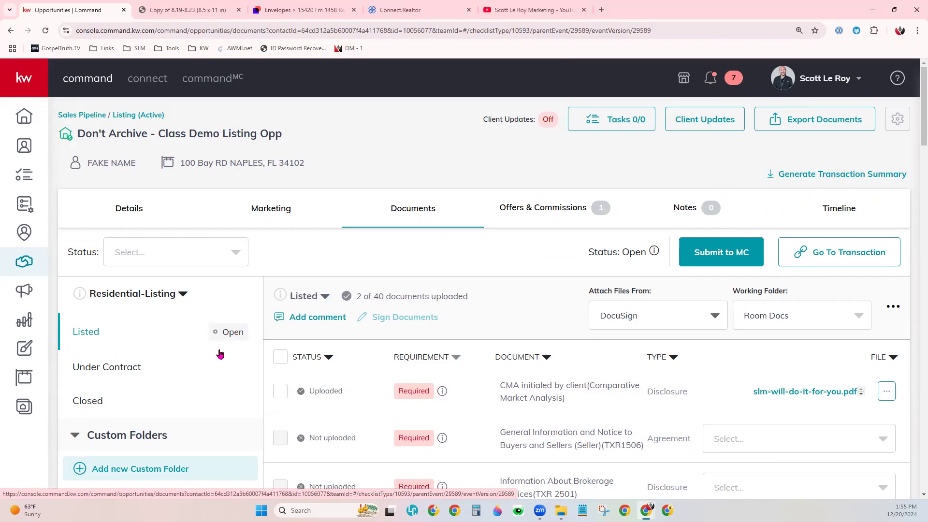
- View the Under Contract checklist and the Closed checklist to see which documents each stage requires
{"action": "scroll", "coordinate": [116, 349], "scroll_direction": "down", "scroll_amount": 1}
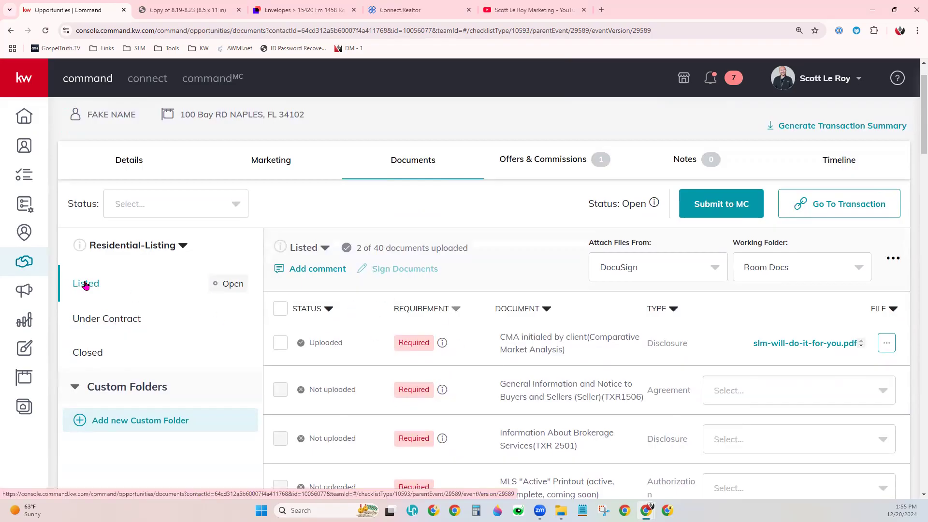
{"action": "left_click", "coordinate": [120, 321]}
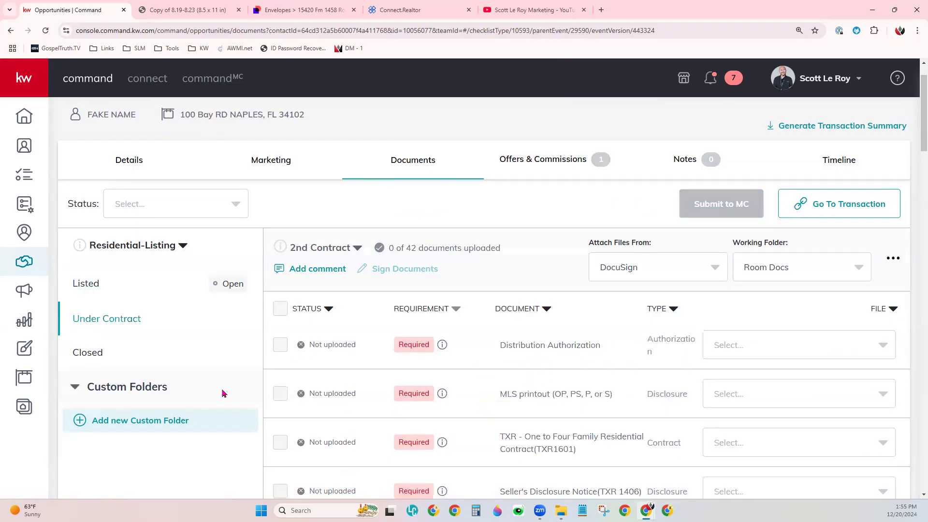
{"action": "left_click", "coordinate": [100, 356]}
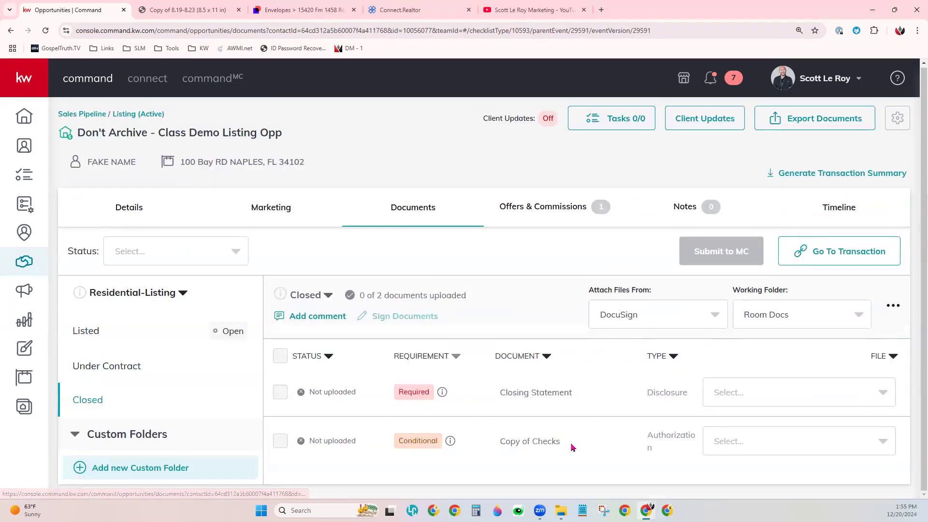